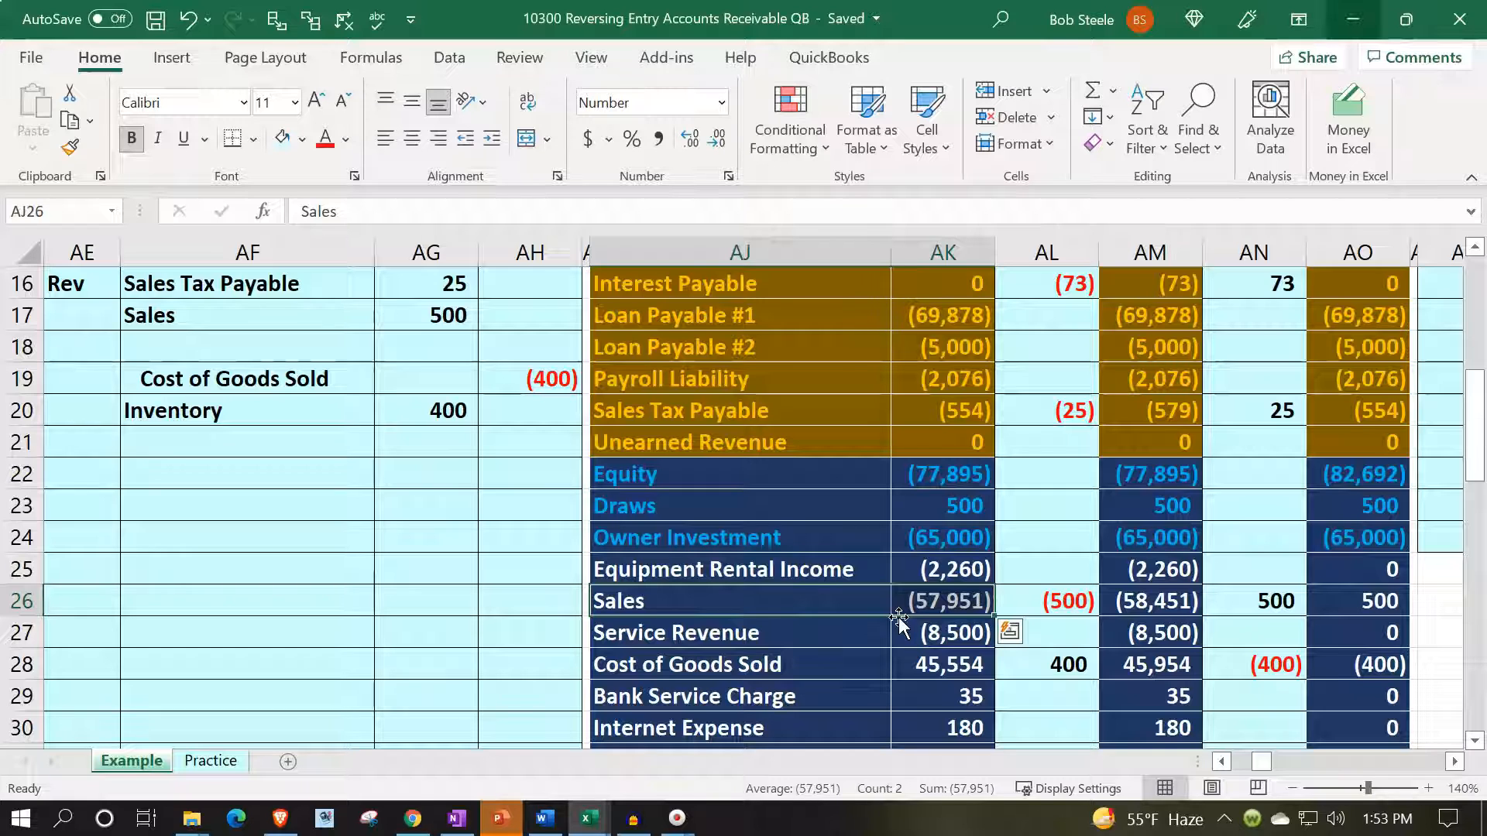
Examine the Example sheet's trial balance with its adjusting and reversing columns, and the lines of the 2/28 accounts receivable adjusting entry
left_click(904, 604)
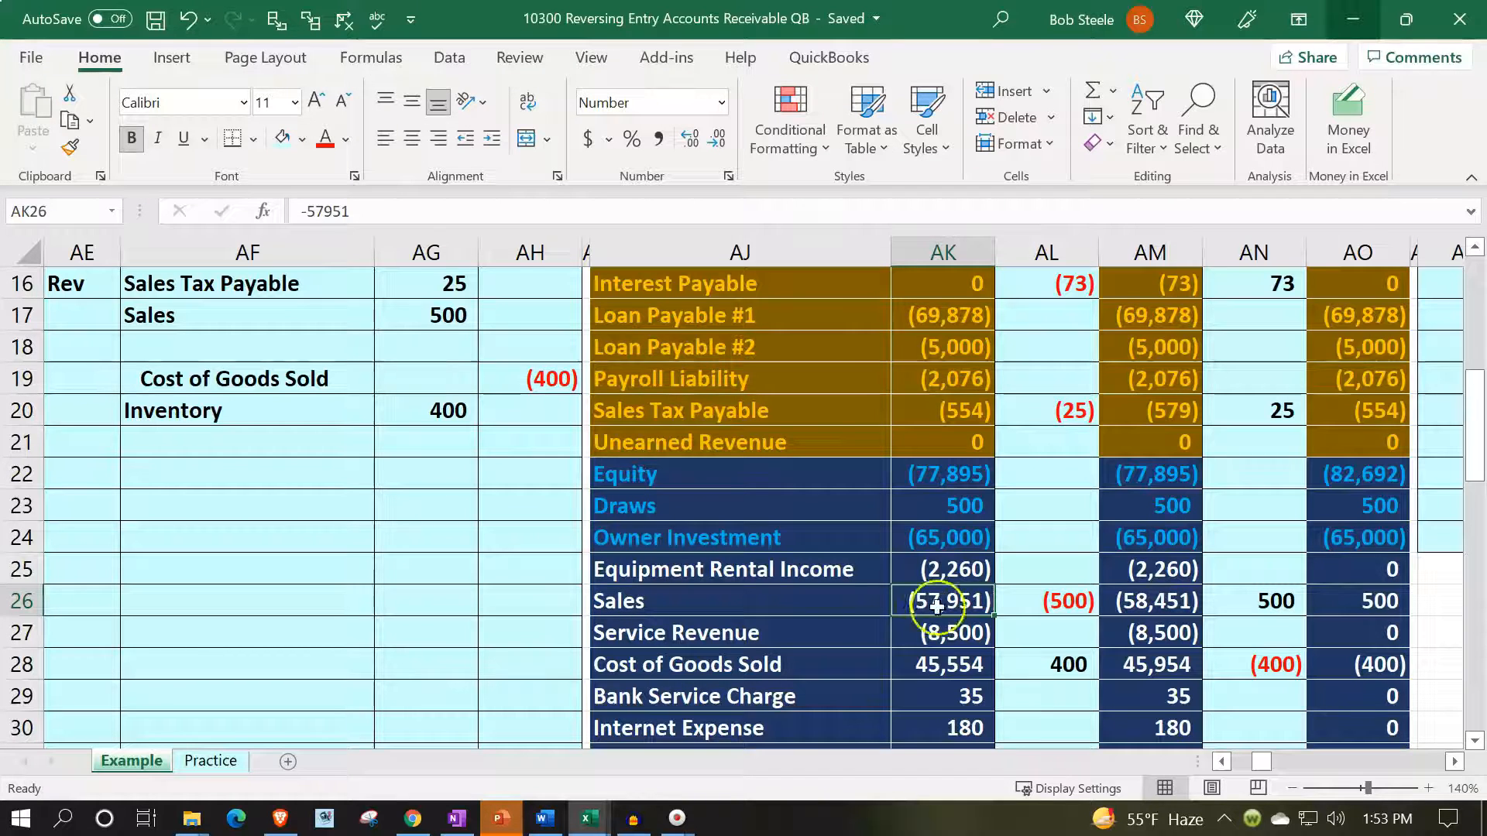
left_click(1124, 601)
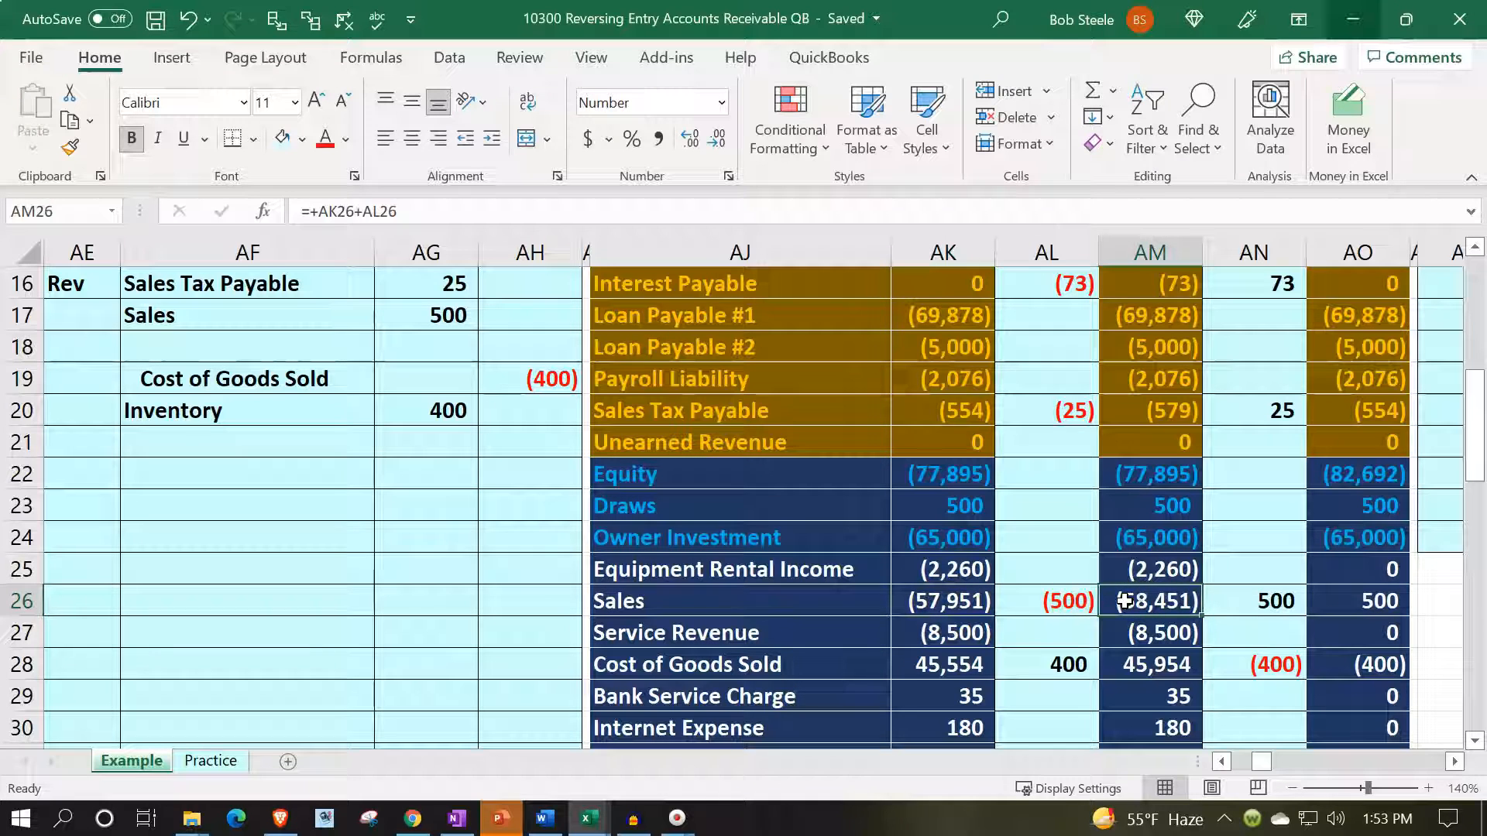
scroll(1124, 601, "up", 4)
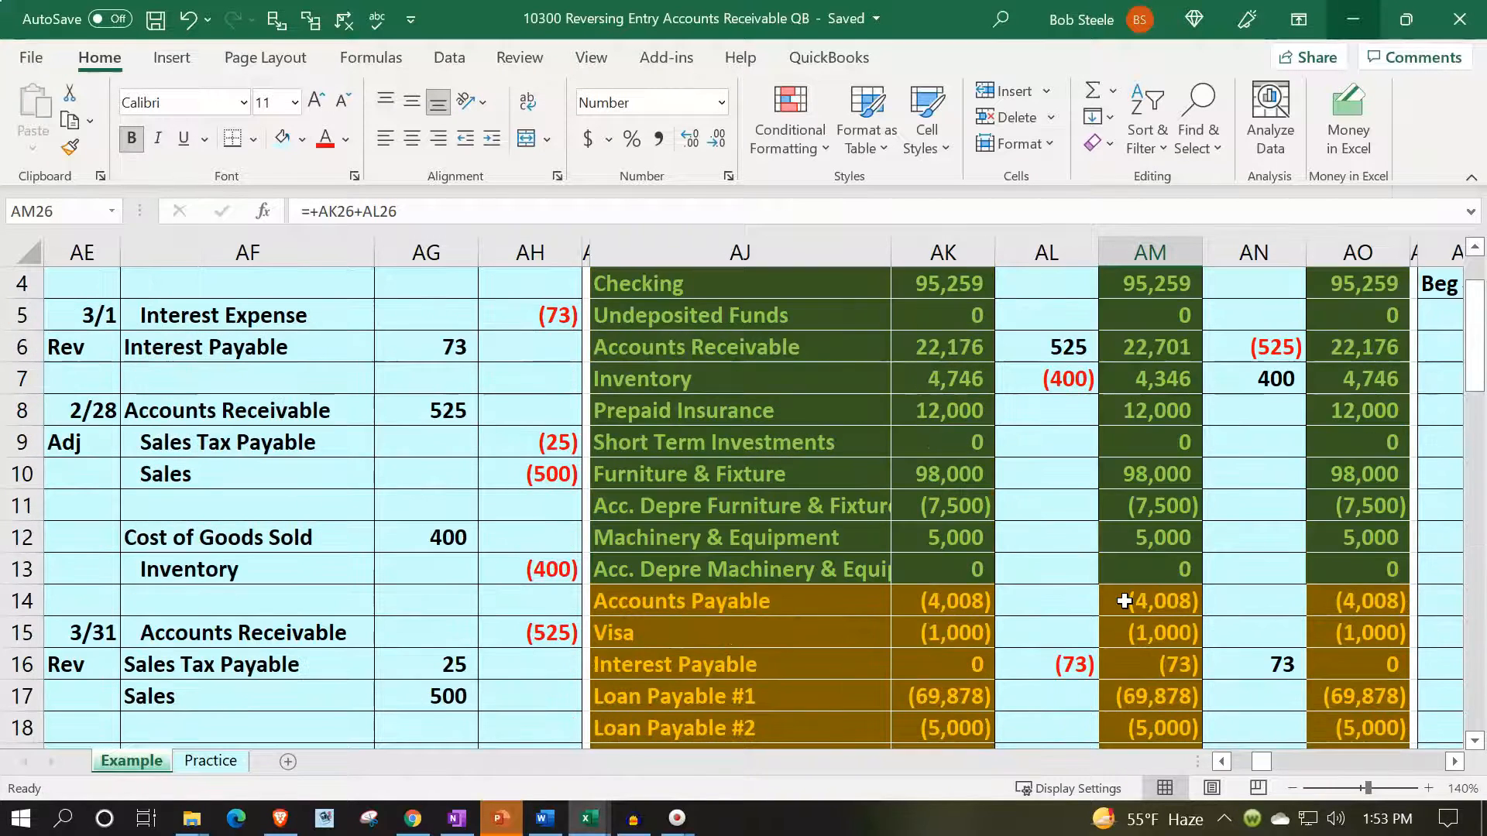
scroll(1125, 601, "up", 1)
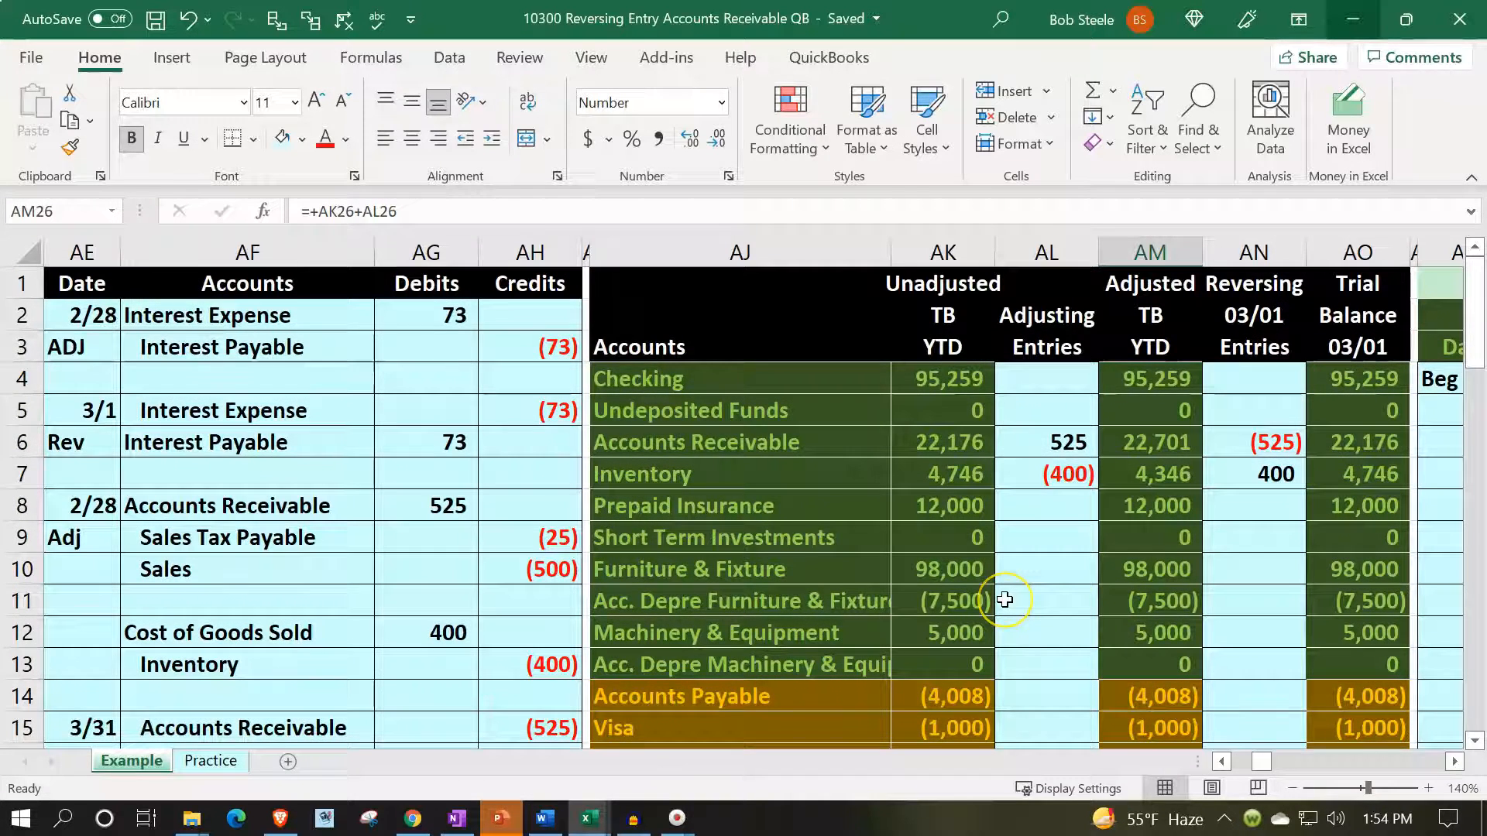
scroll(1004, 600, "down", 3)
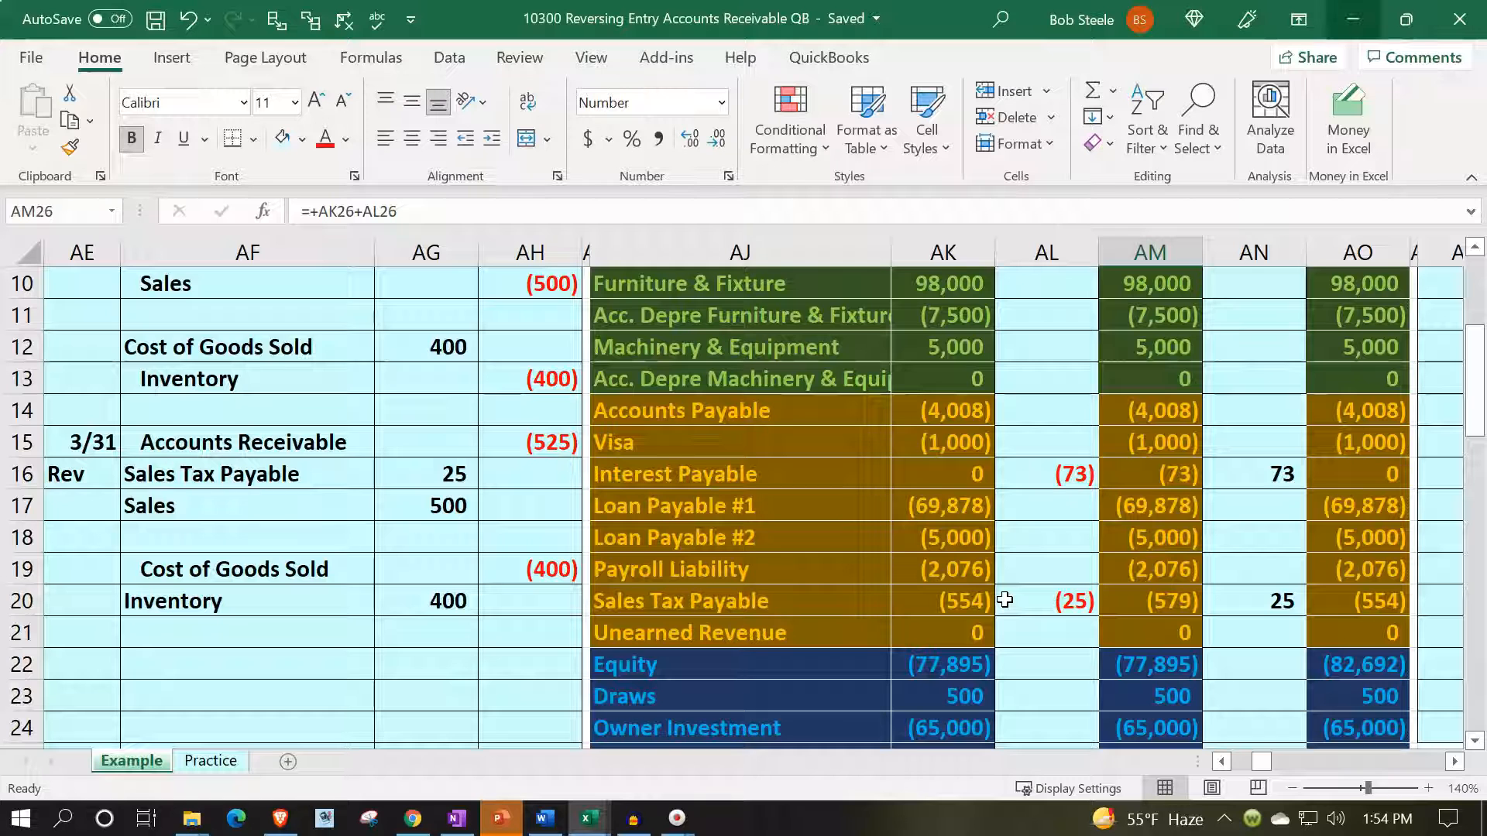
scroll(1004, 600, "up", 3)
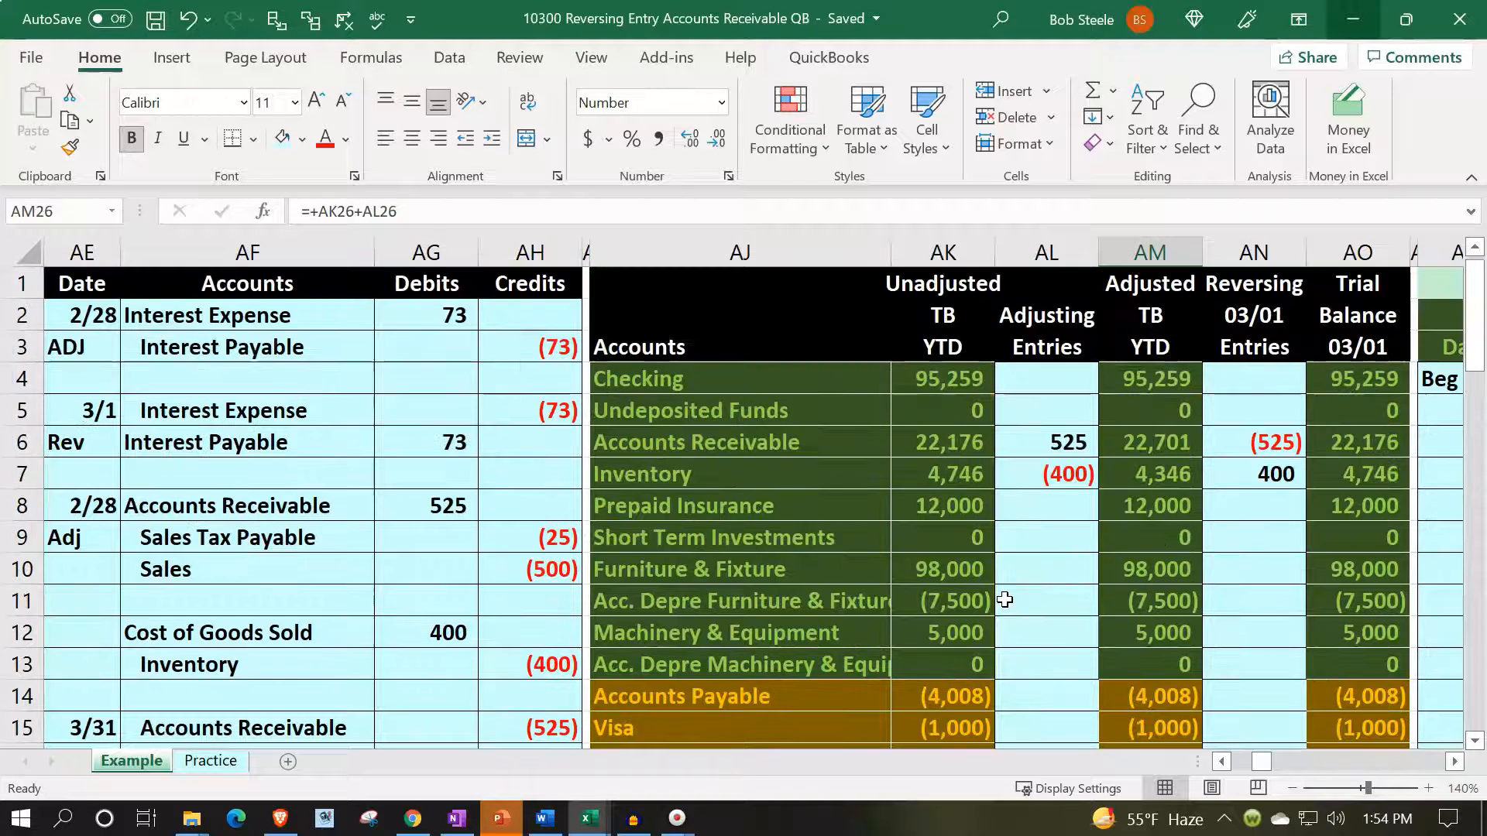
left_click(1271, 326)
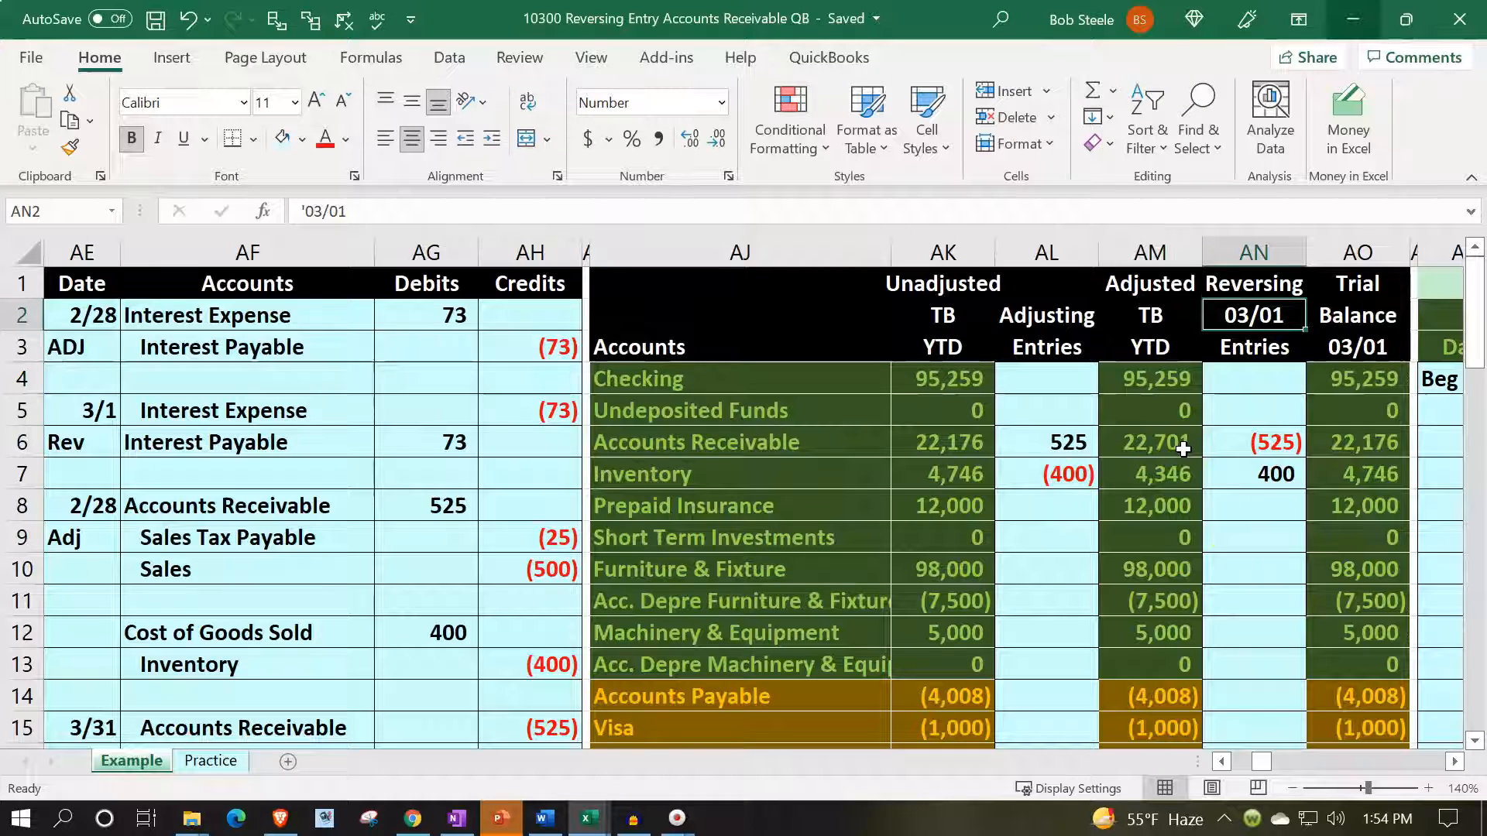
scroll(759, 616, "down", 1)
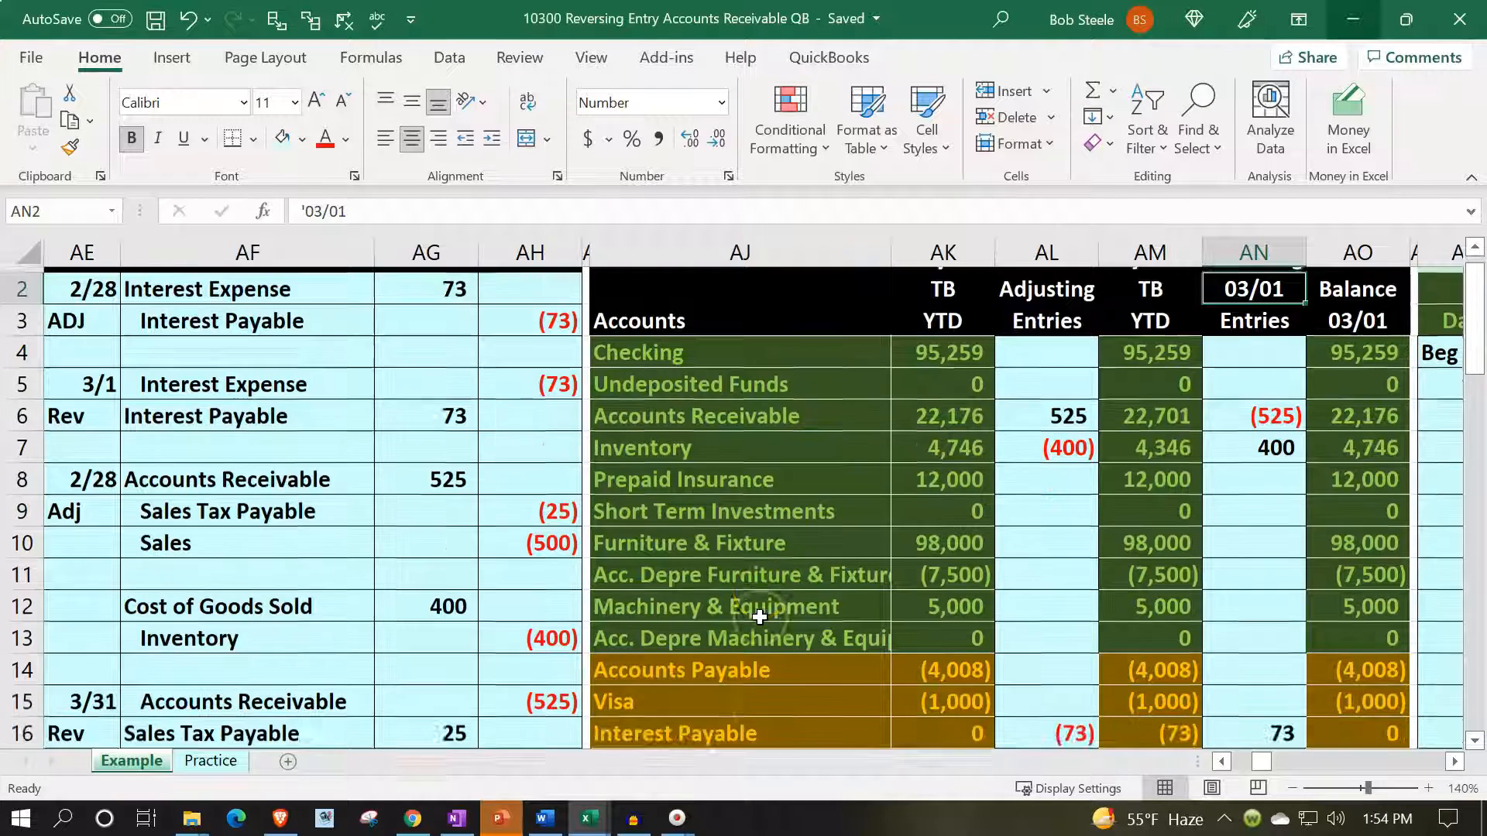
scroll(759, 617, "down", 3)
scroll(759, 616, "up", 1)
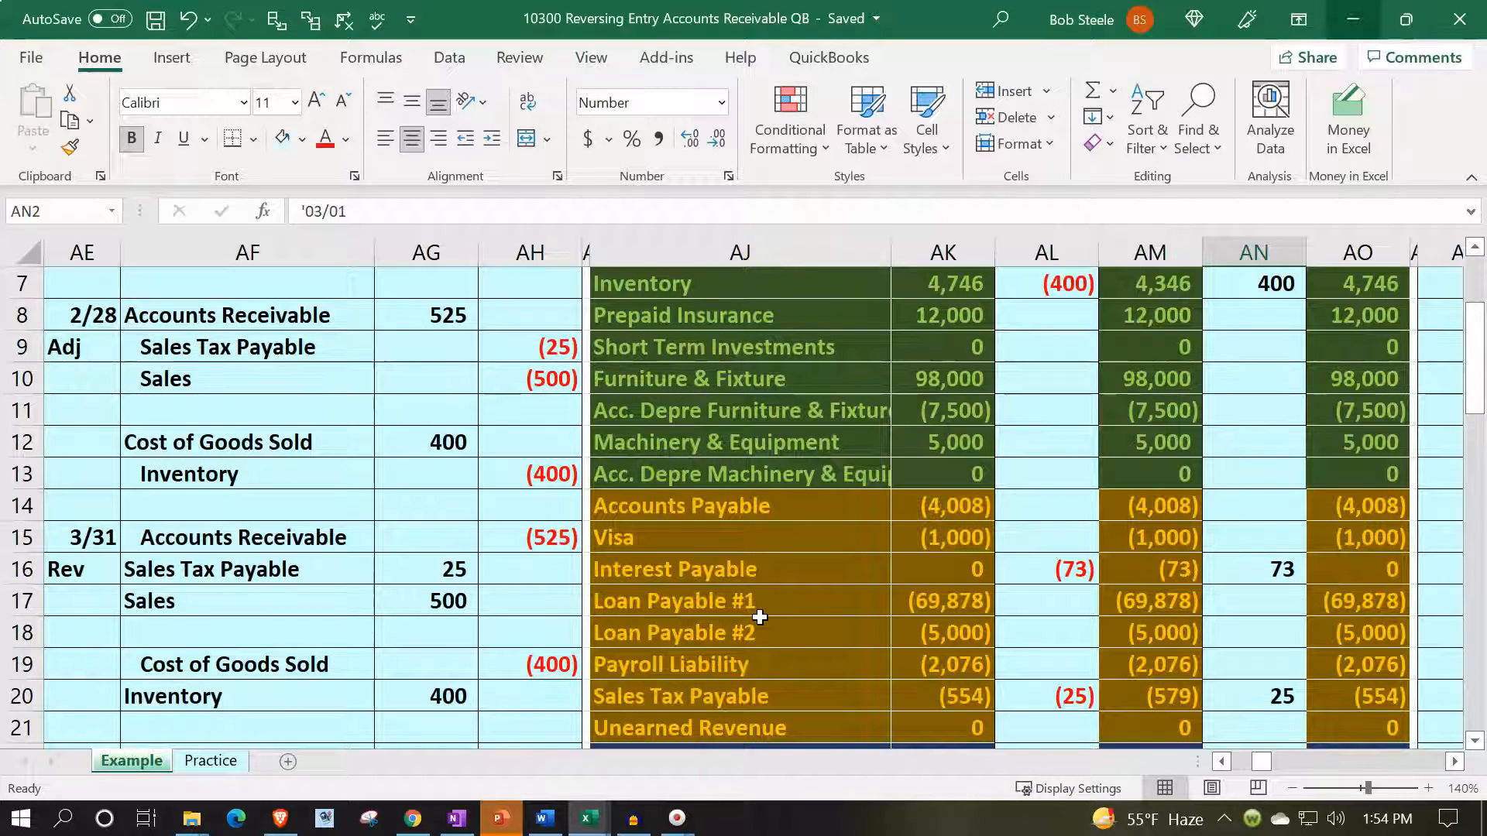
left_click_drag(306, 310, 379, 306)
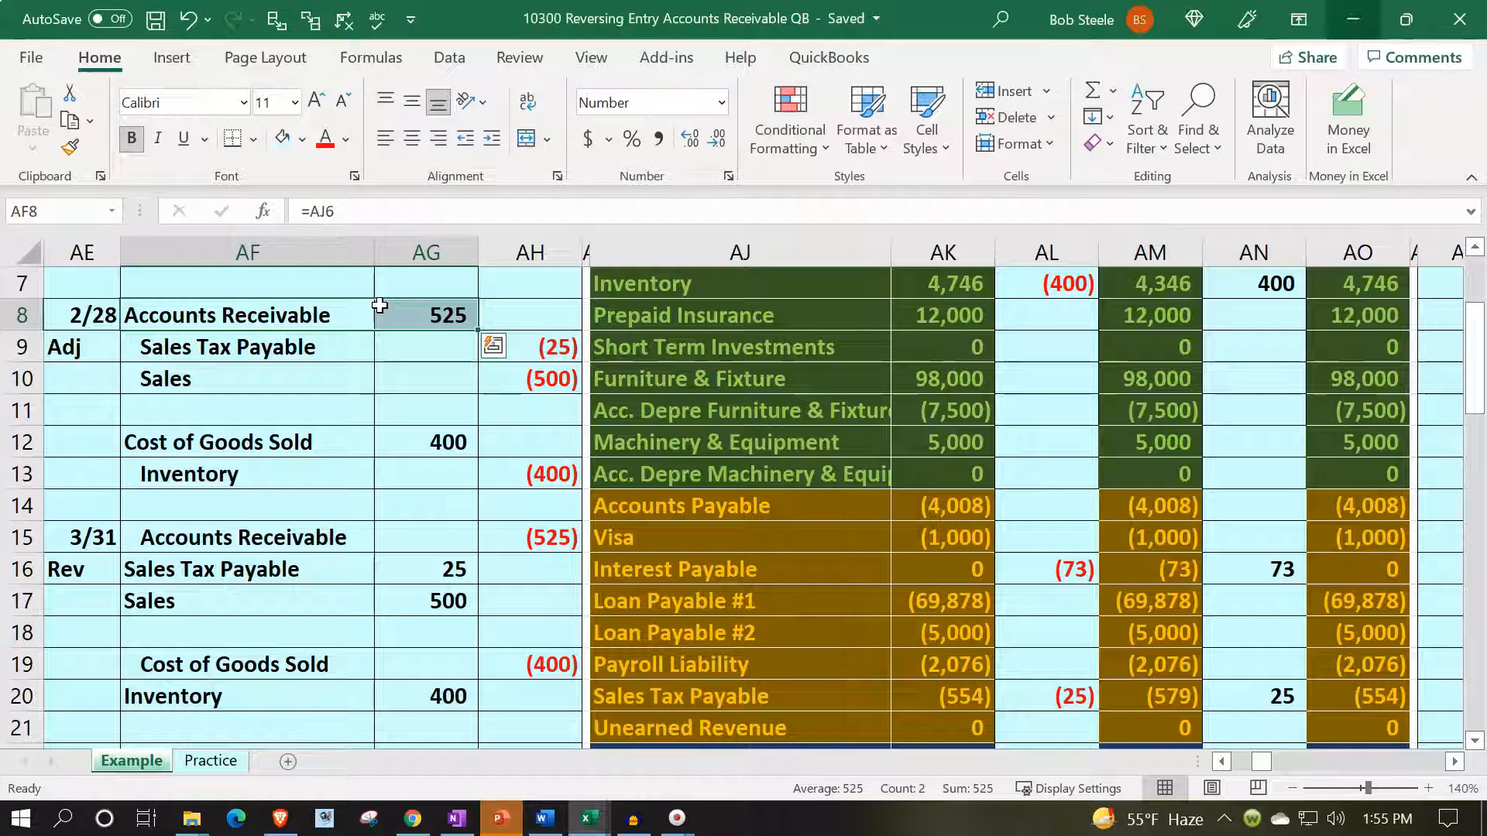
left_click_drag(321, 352, 522, 345)
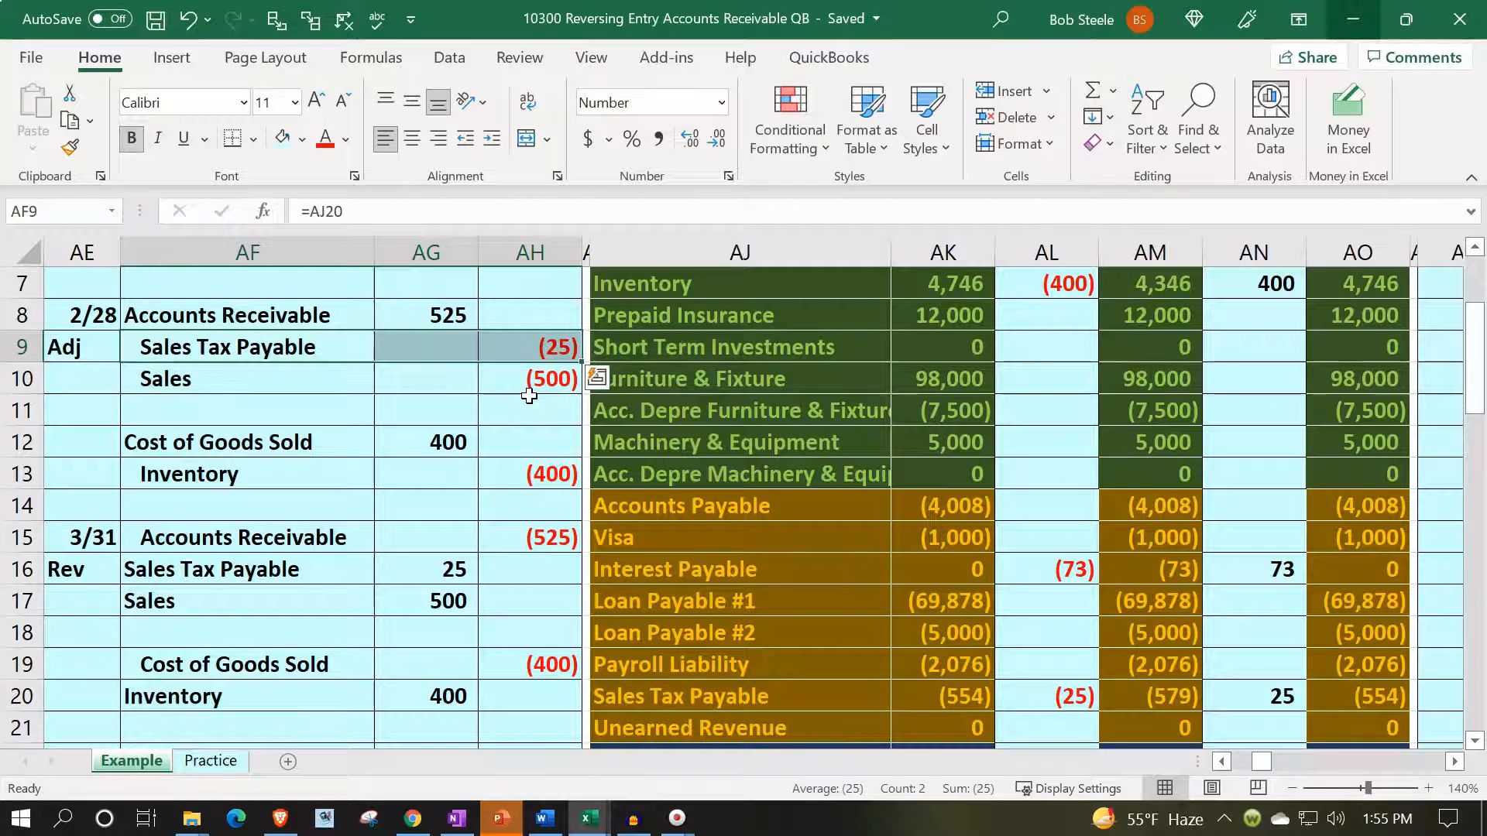
left_click_drag(290, 474, 515, 471)
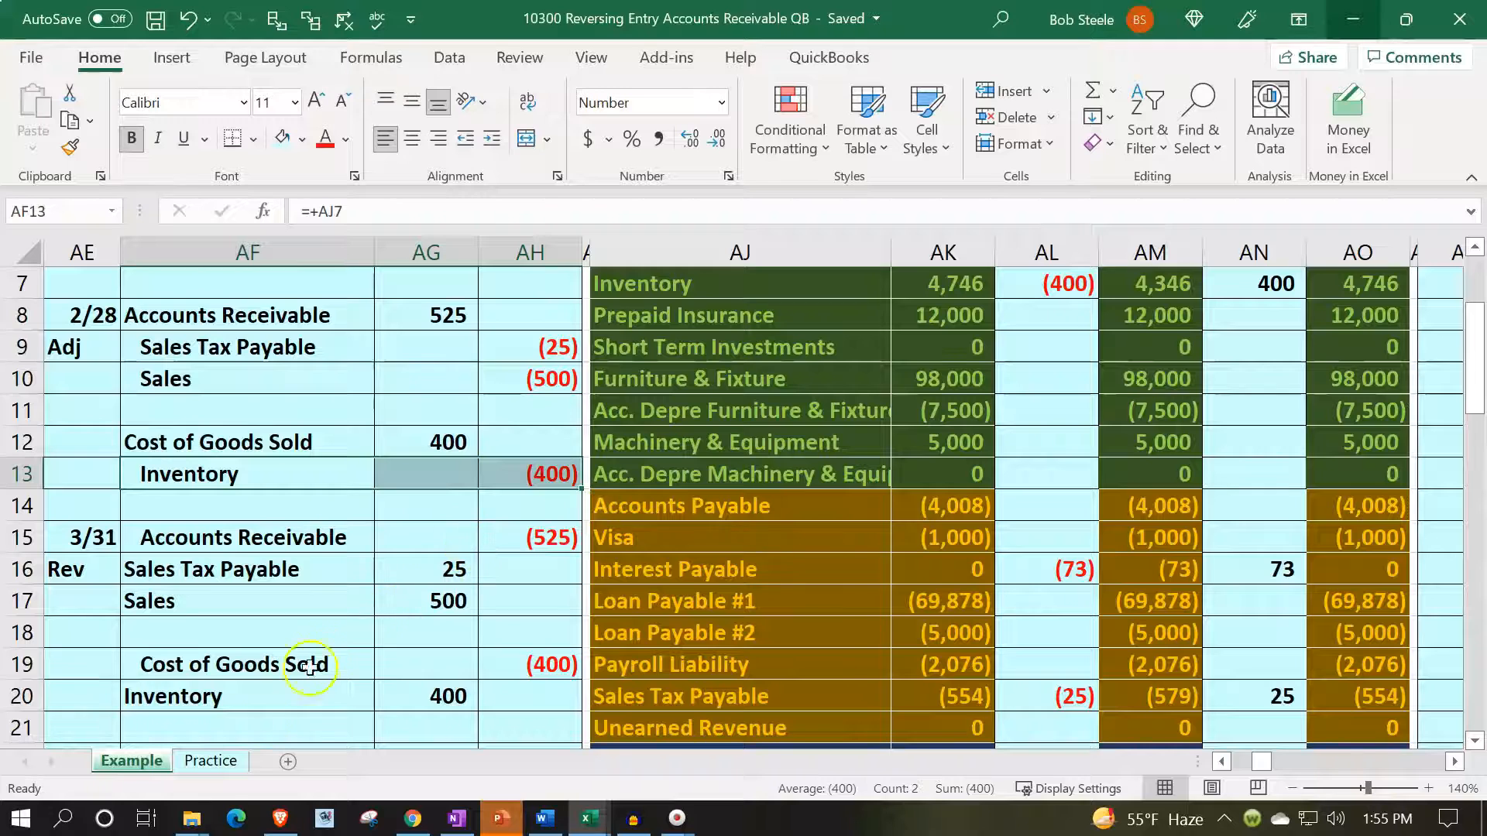
Switch to the Practice sheet and highlight the accounts of the 2/28 accounts receivable adjusting entry
left_click(218, 755)
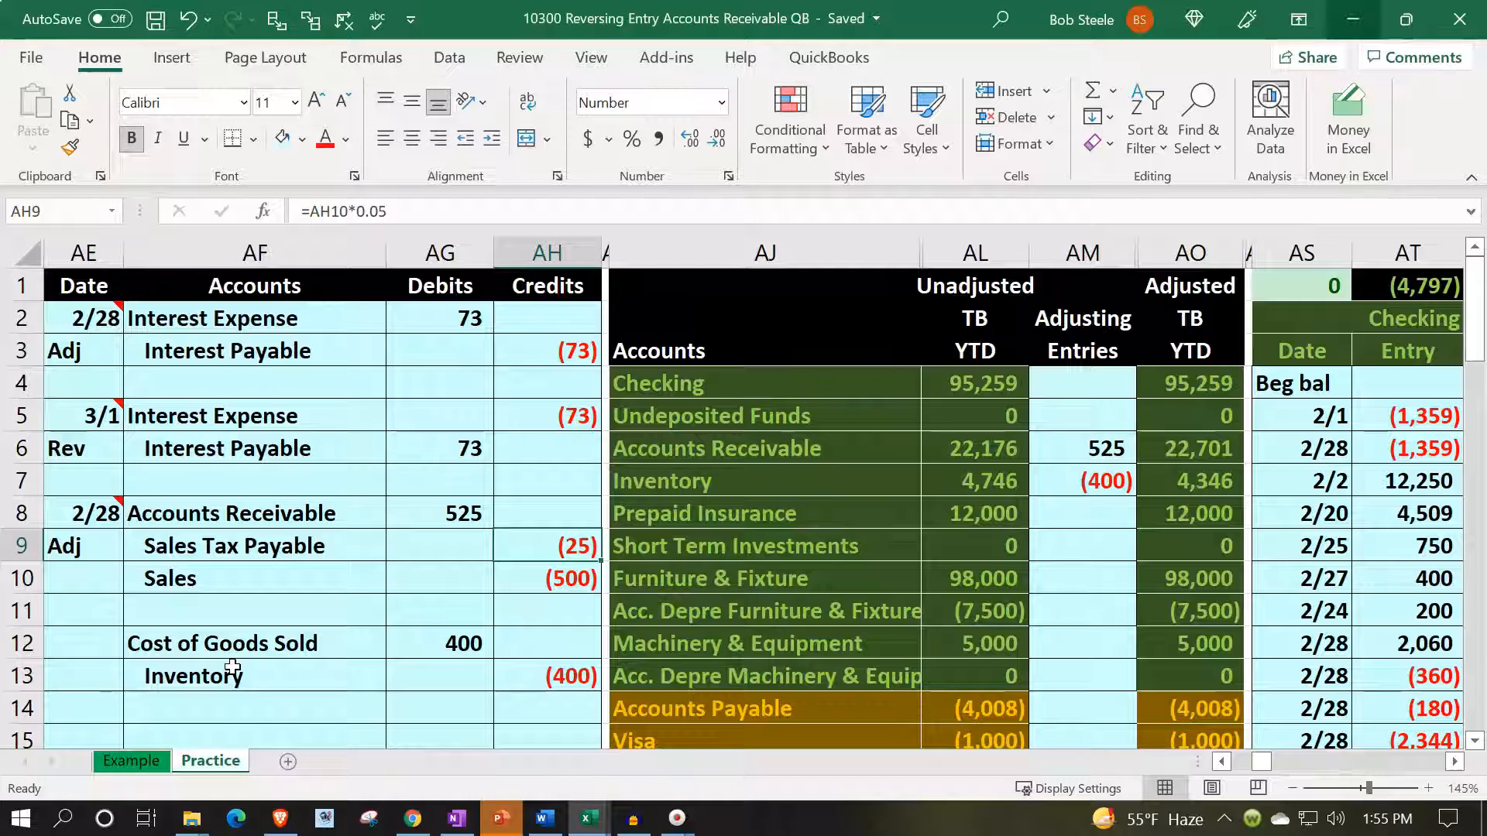
left_click_drag(116, 512, 547, 678)
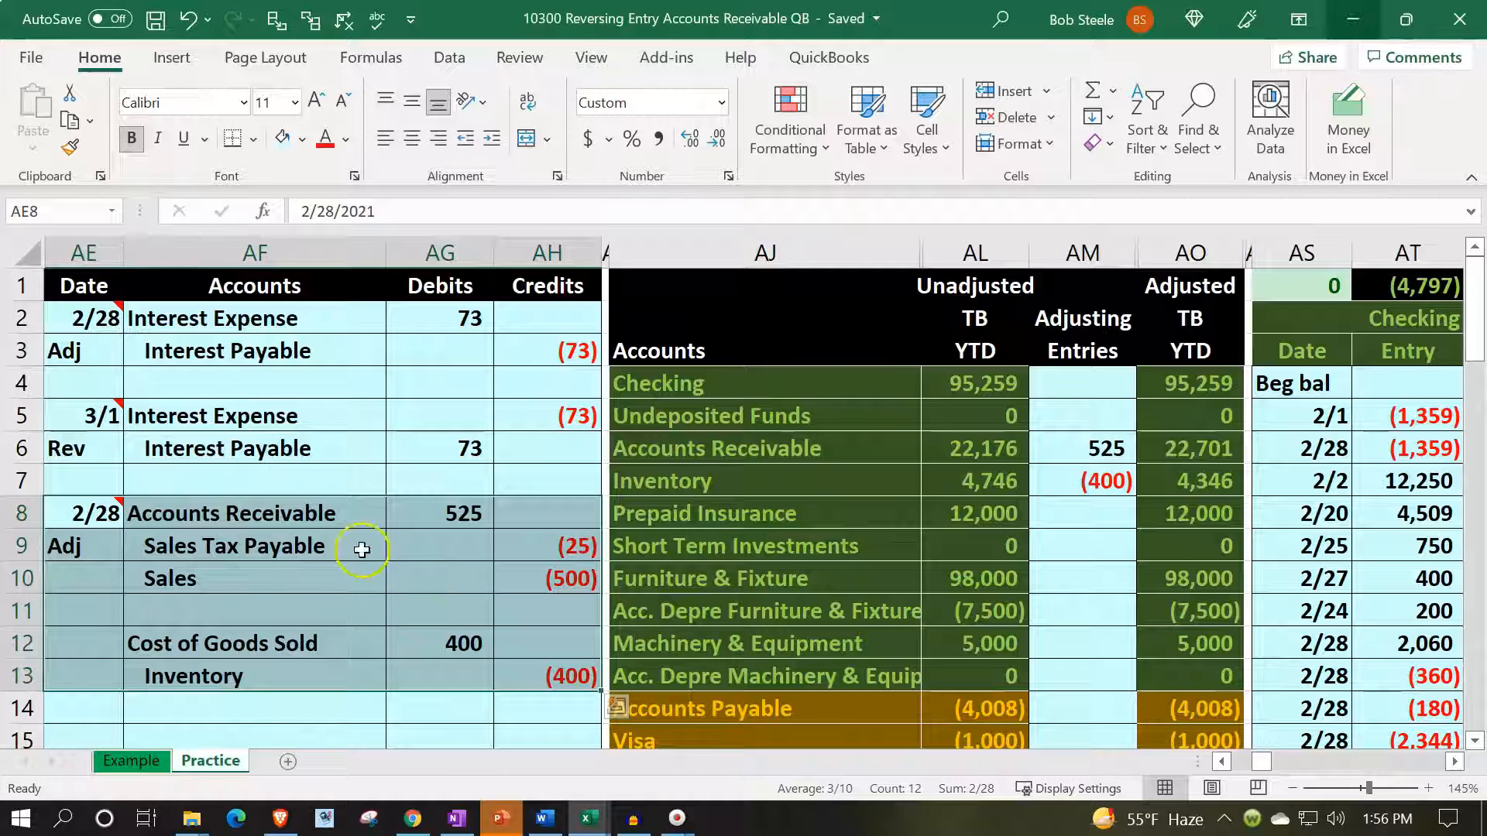
left_click_drag(326, 514, 335, 664)
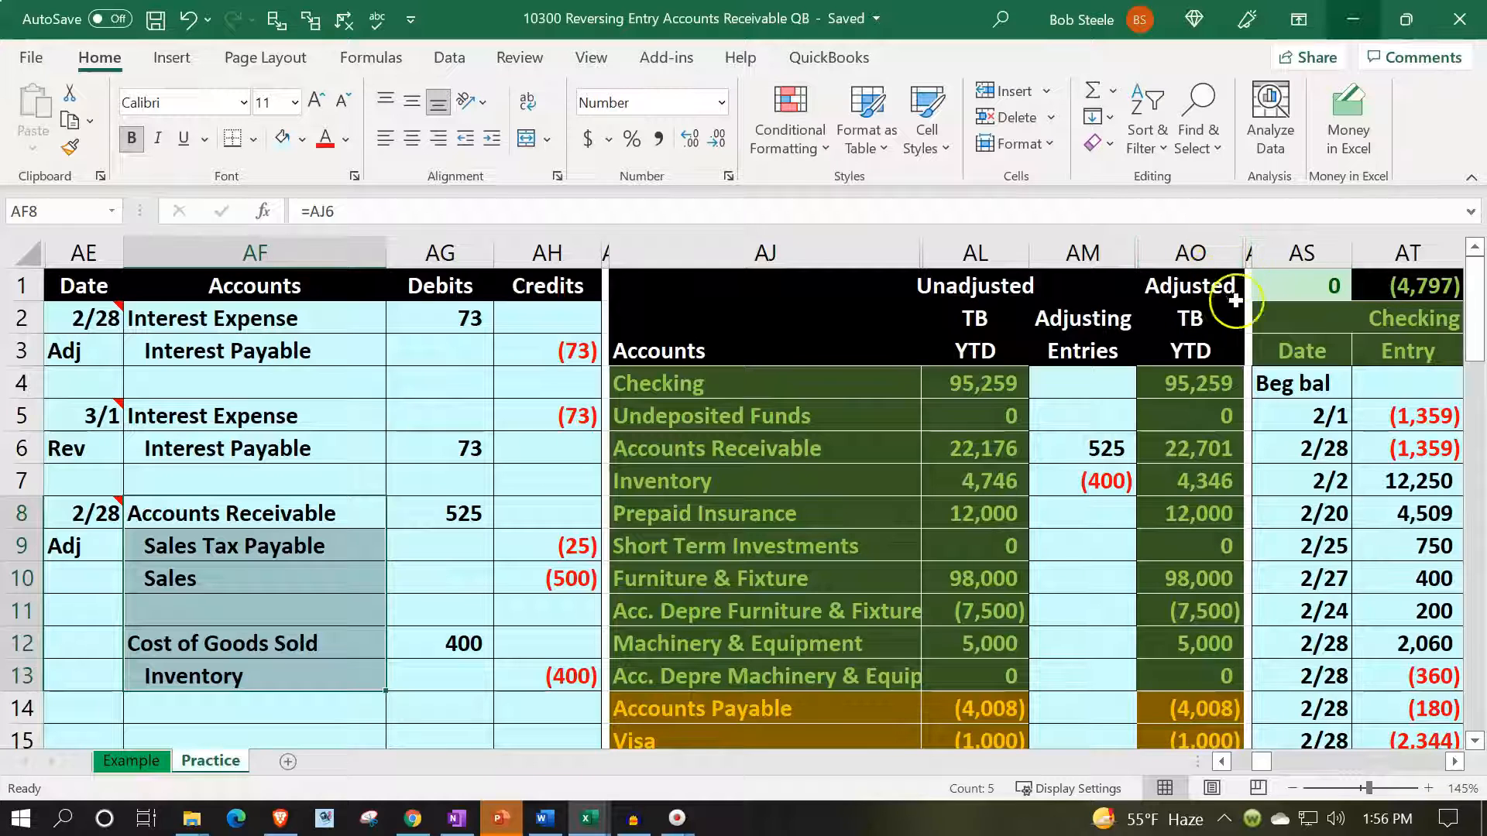
Unhide the reversing entries and 3/01 trial balance columns between columns AO and AS
left_click(1197, 253)
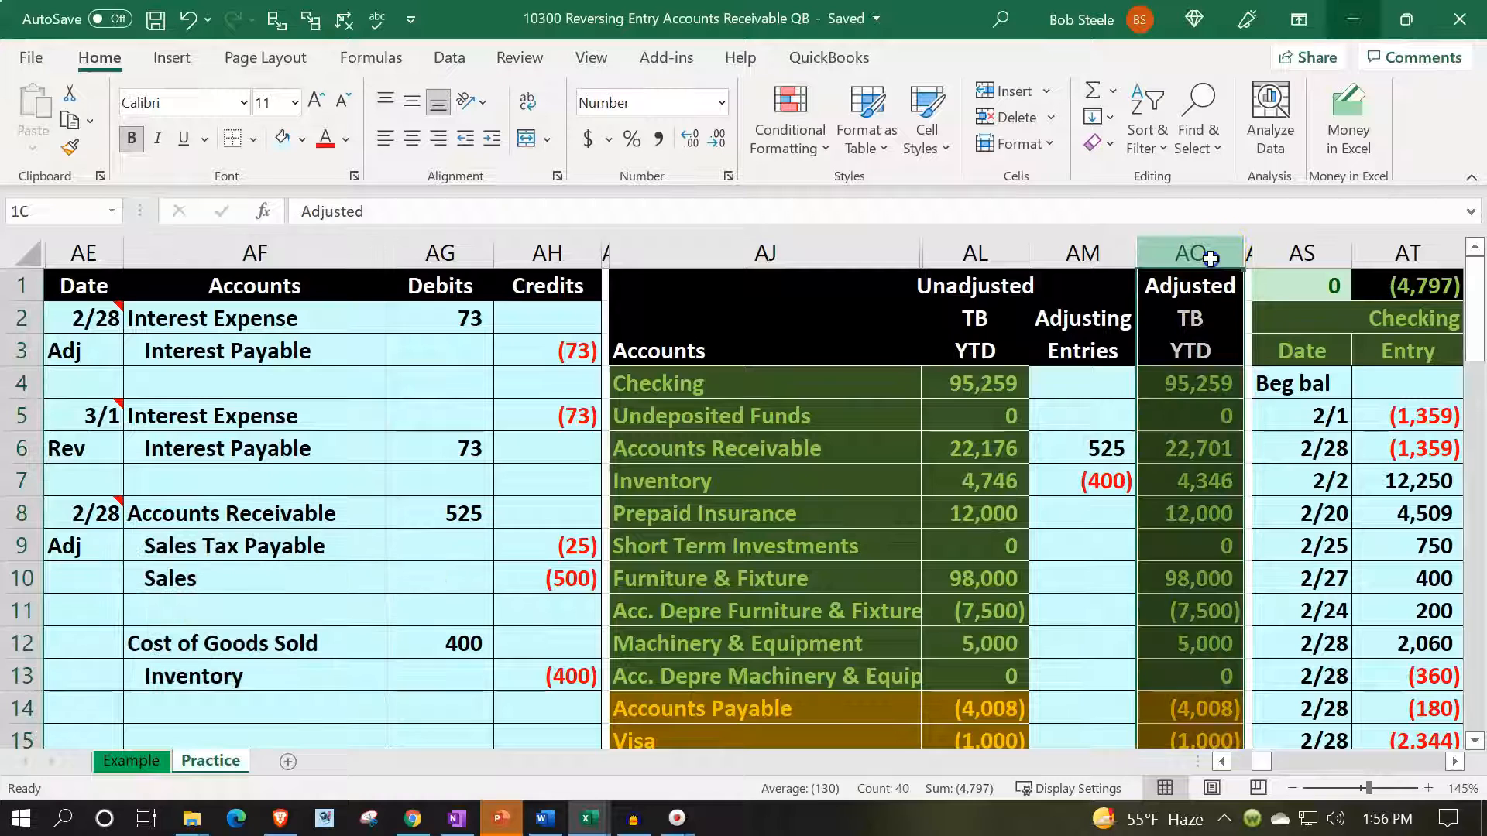
left_click_drag(1211, 258, 1301, 252)
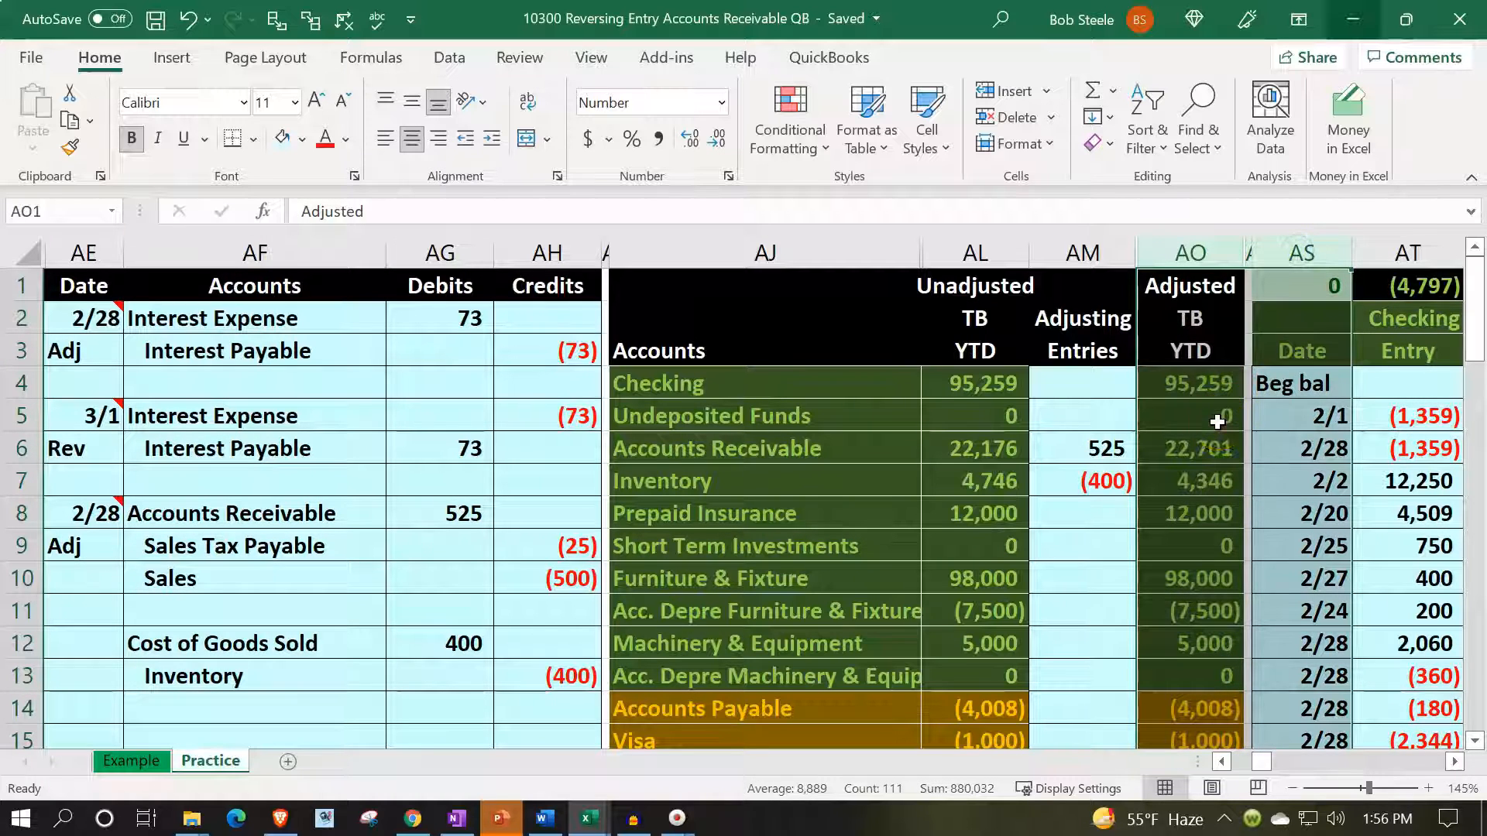
right_click(1217, 421)
left_click(1283, 404)
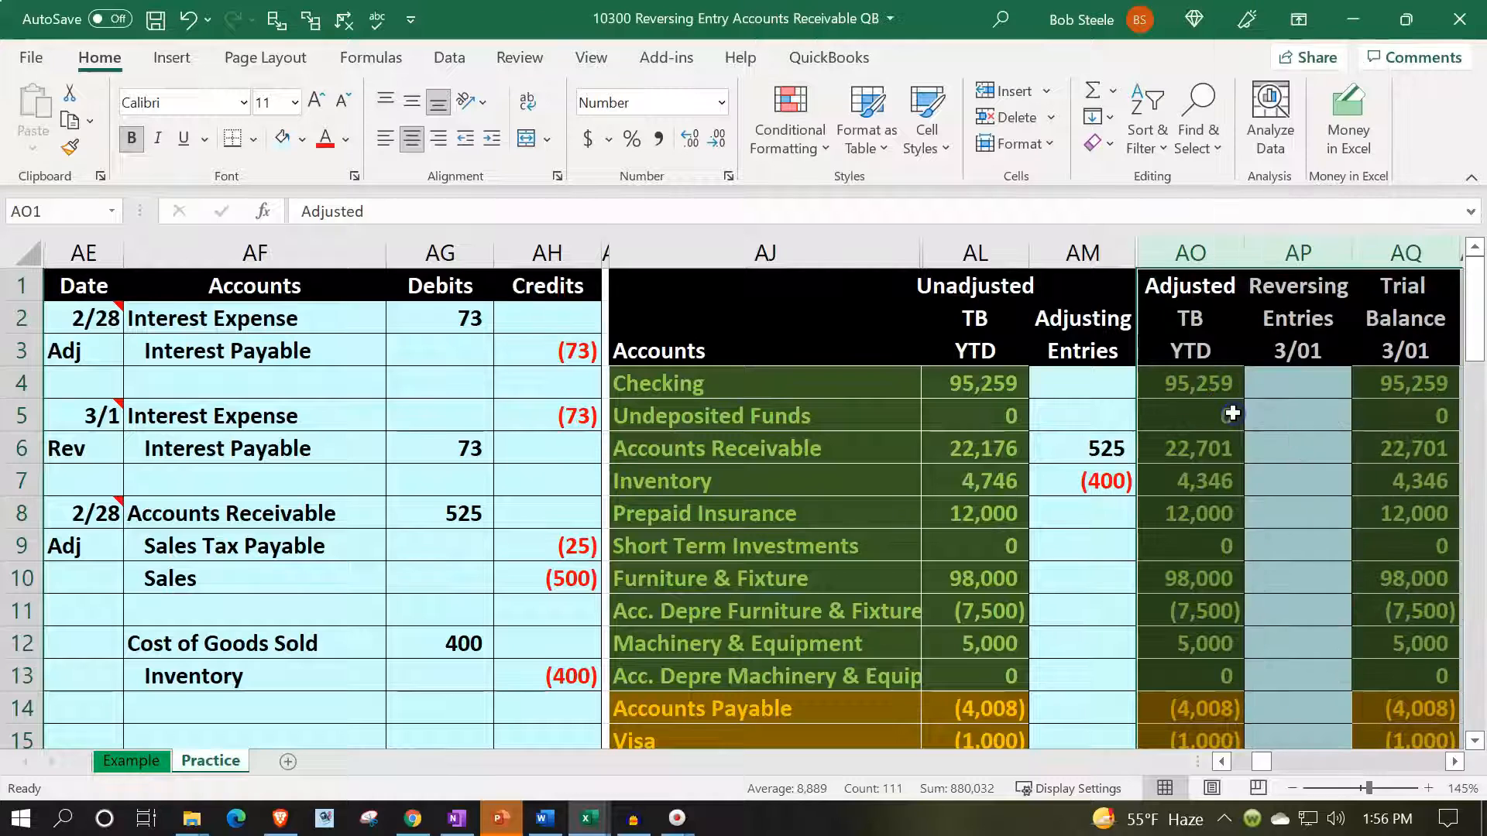
left_click(1305, 352)
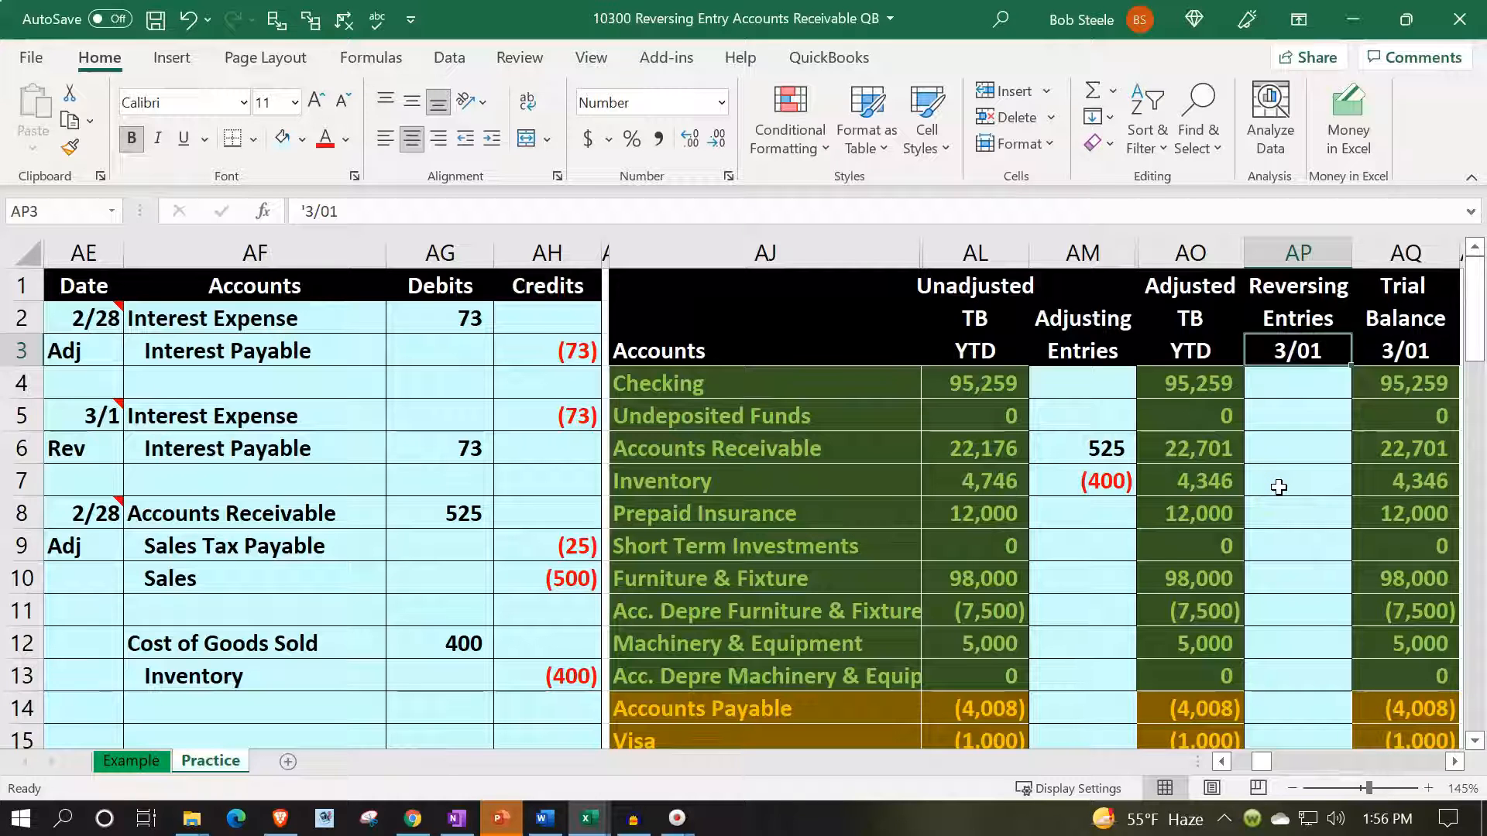
Start the reversing entry below the 2/28 entry with date 3/1 in AE15 and label Rev in AE16
left_click(299, 577)
scroll(294, 573, "down", 1)
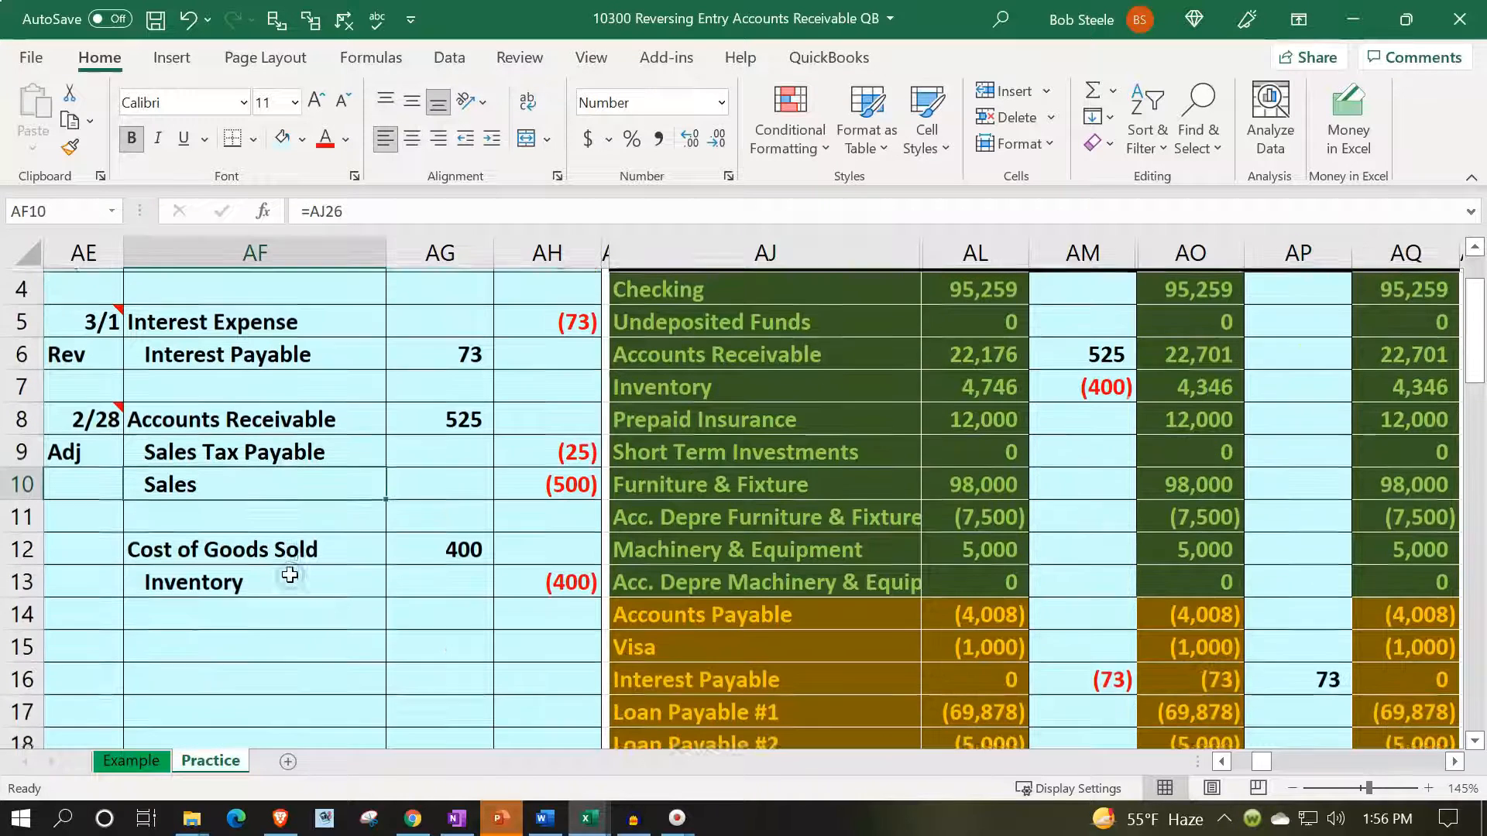
left_click(88, 646)
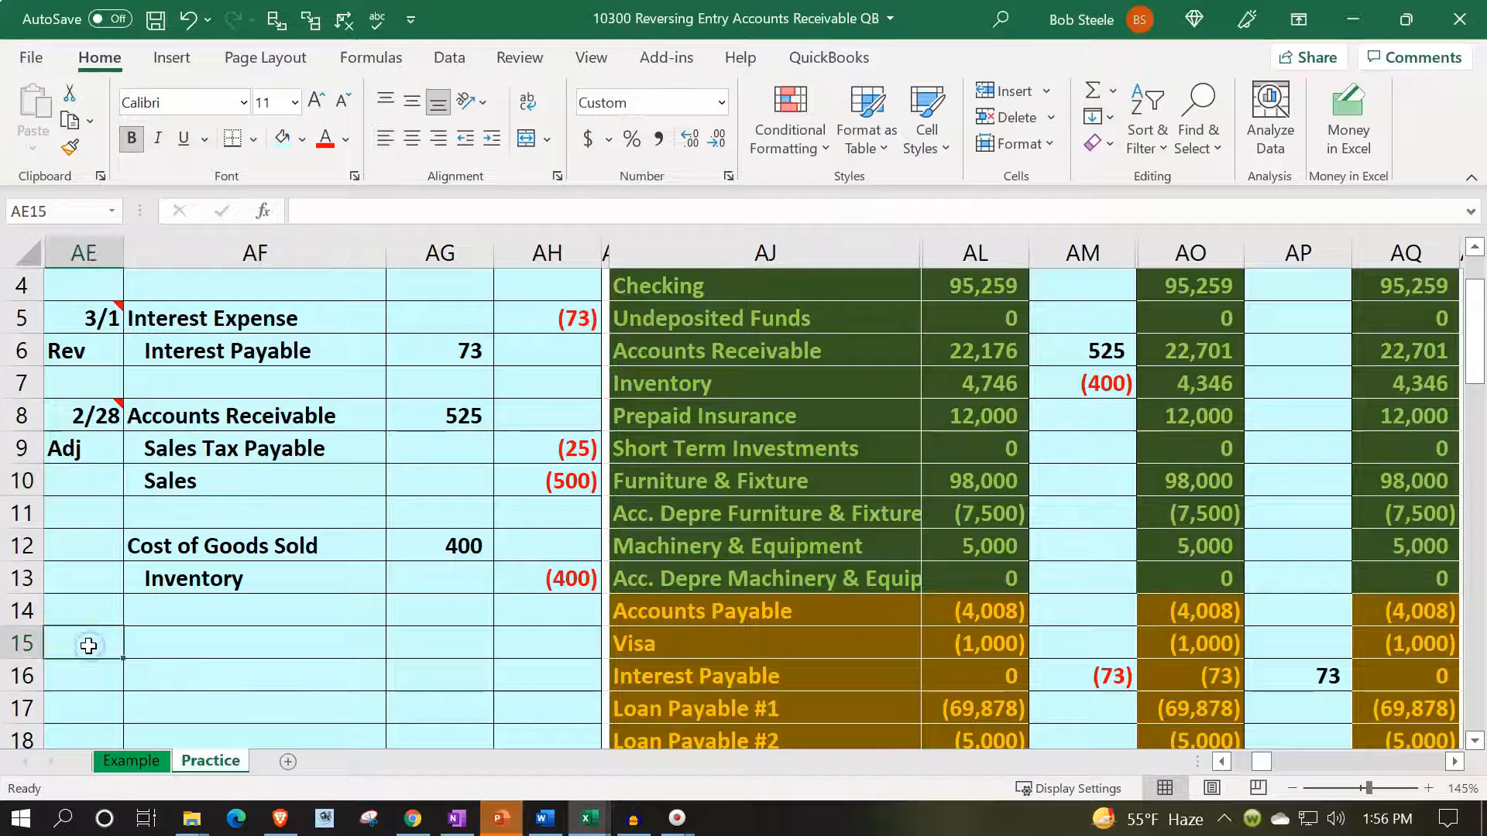
type("3/1")
key("Return")
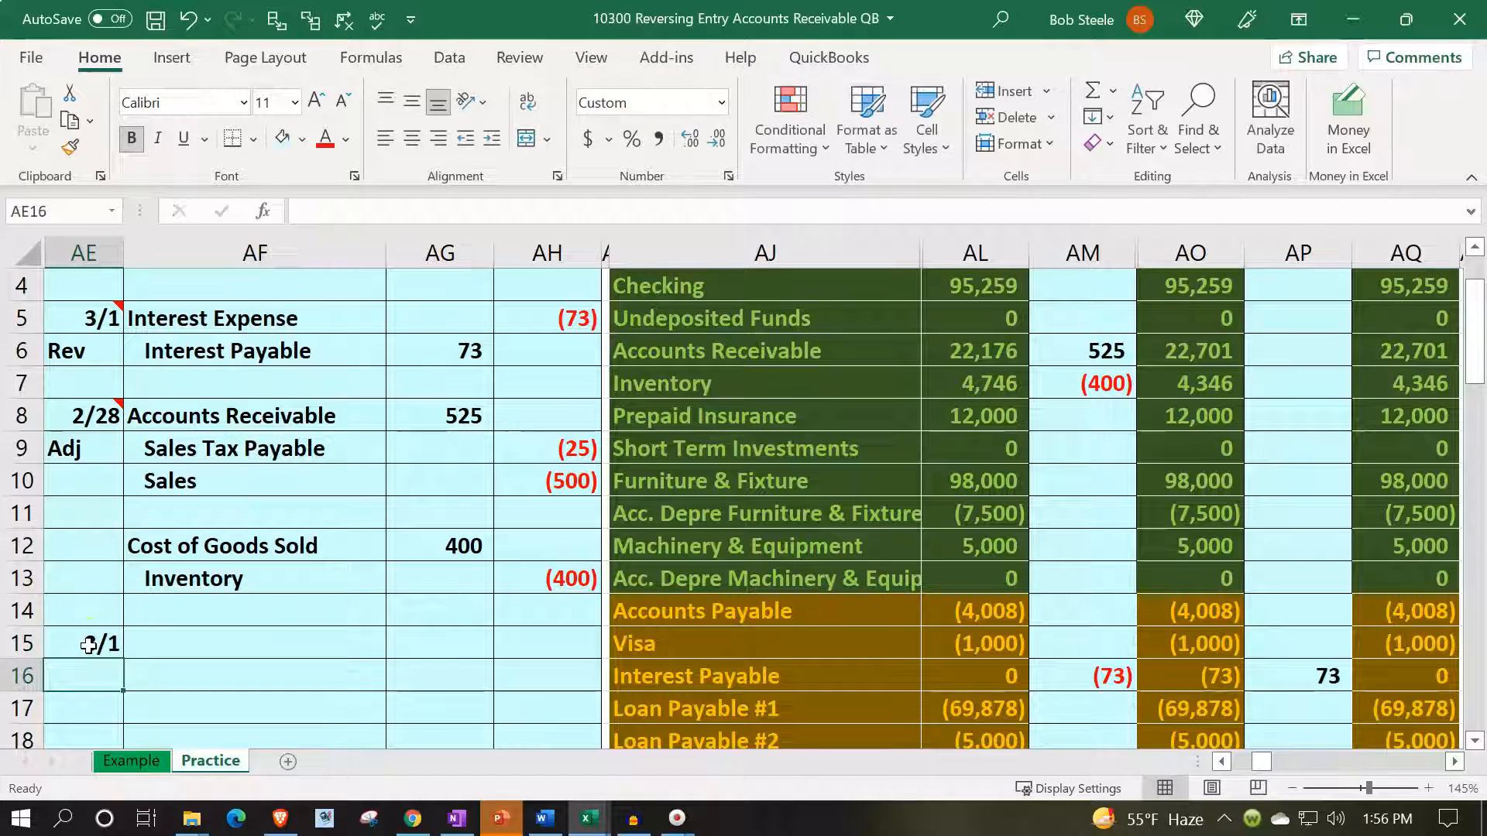
type("Rev")
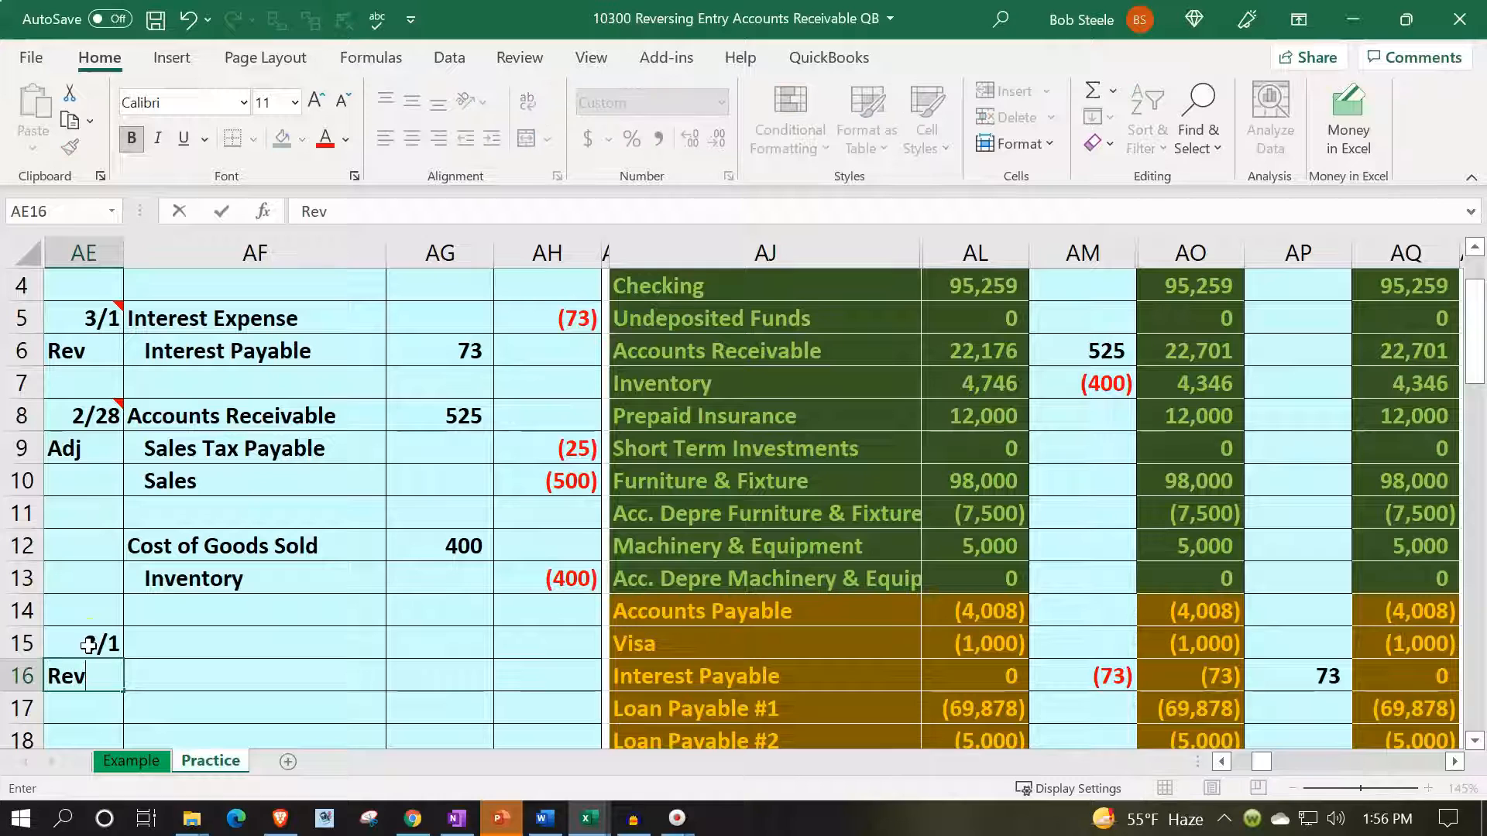
key("Tab")
Link the first account name in AF15 to Accounts Receivable with the formula =AF8
key("Up")
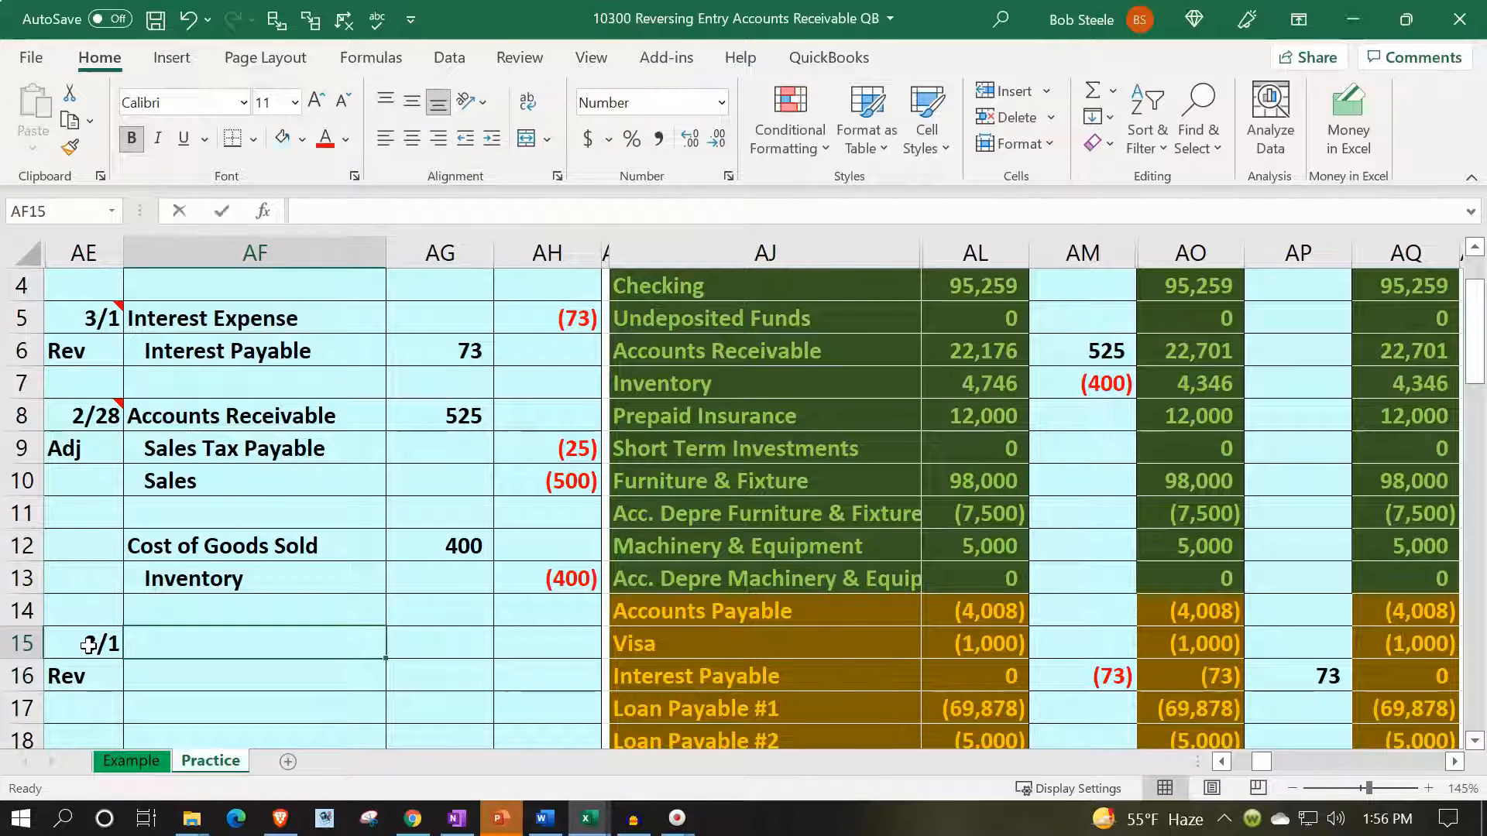
type("=")
key("Up")
key("Up")
key("Up")
key("Up")
key("Up")
key("Up")
key("Up")
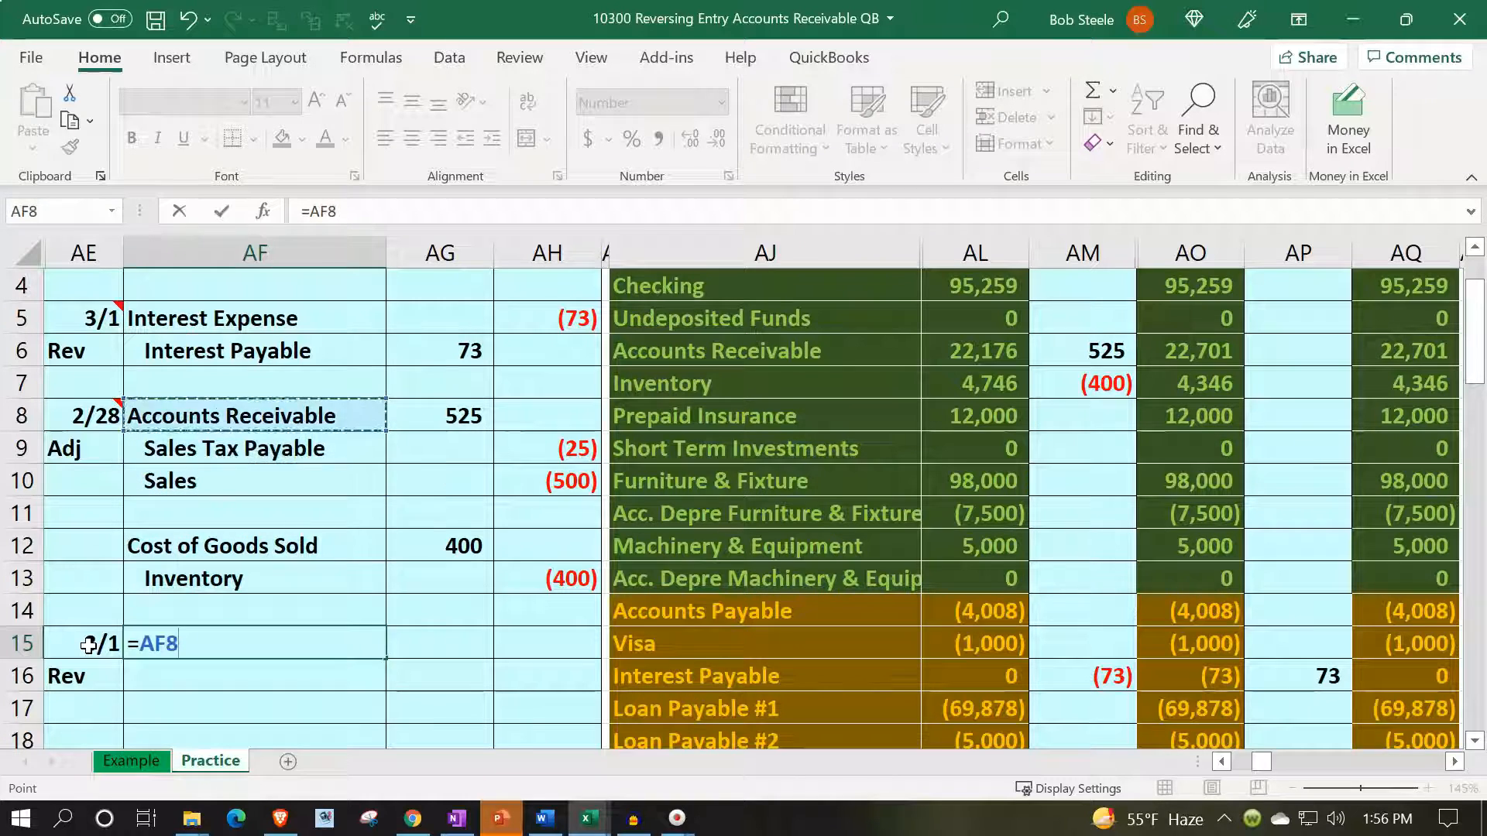
key("Return")
Link the second account name in AF16 to Sales Tax Payable with the formula =AF9
type("=")
key("Up")
key("Up")
key("Up")
key("Up")
key("Up")
key("Up")
key("Up")
key("Return")
Link the third account name in AF17 to Sales with the formula =AF10
type("=")
key("Up")
key("Up")
key("Up")
key("Up")
key("Up")
key("Up")
key("Up")
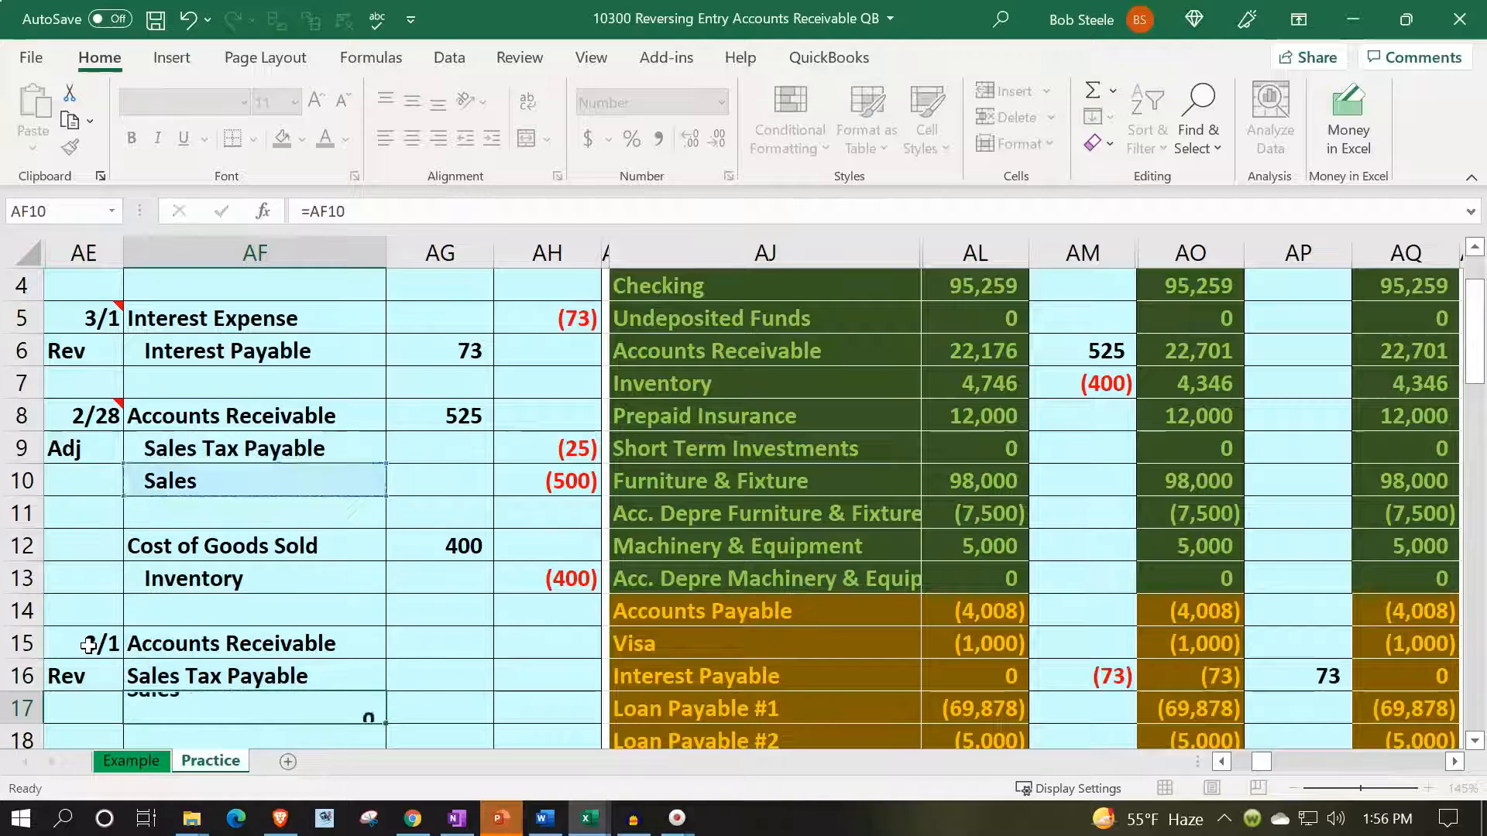
key("Return")
Leave row 18 blank and link the account name in AF19 to Cost of Goods Sold in AF12
key("Down")
type("+")
key("Up")
key("Up")
key("Up")
key("Up")
key("Up")
key("Up")
key("Up")
key("Return")
Link the last account name of the reversing entry in AF20 to Inventory in AF13
type("+")
key("Up")
key("Up")
key("Up")
key("Up")
key("Up")
key("Up")
key("Up")
key("Return")
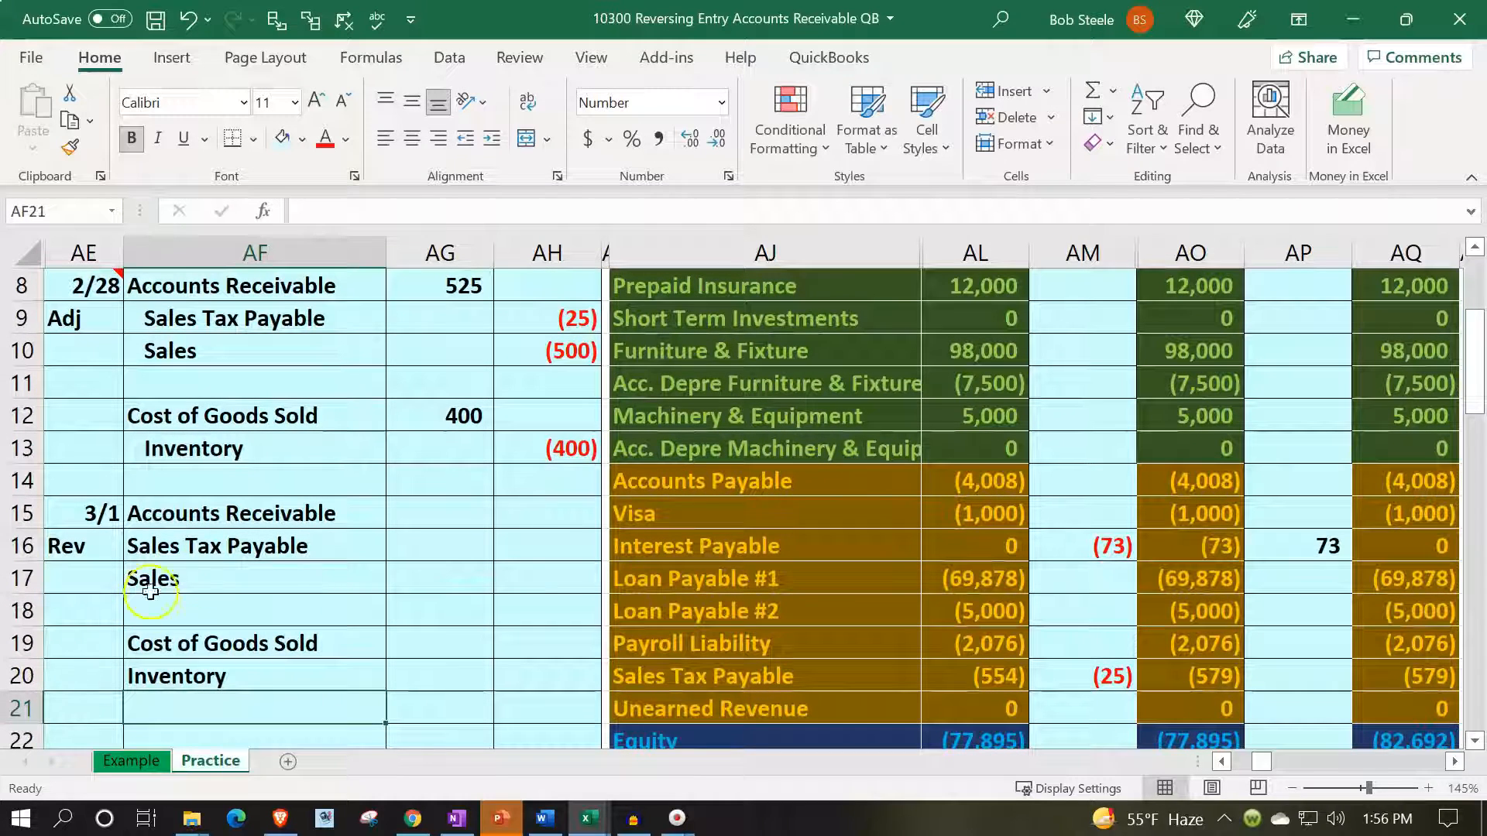
Indent the Accounts Receivable account name in AF15 of the 3/1 reversing entry
scroll(264, 591, "up", 1)
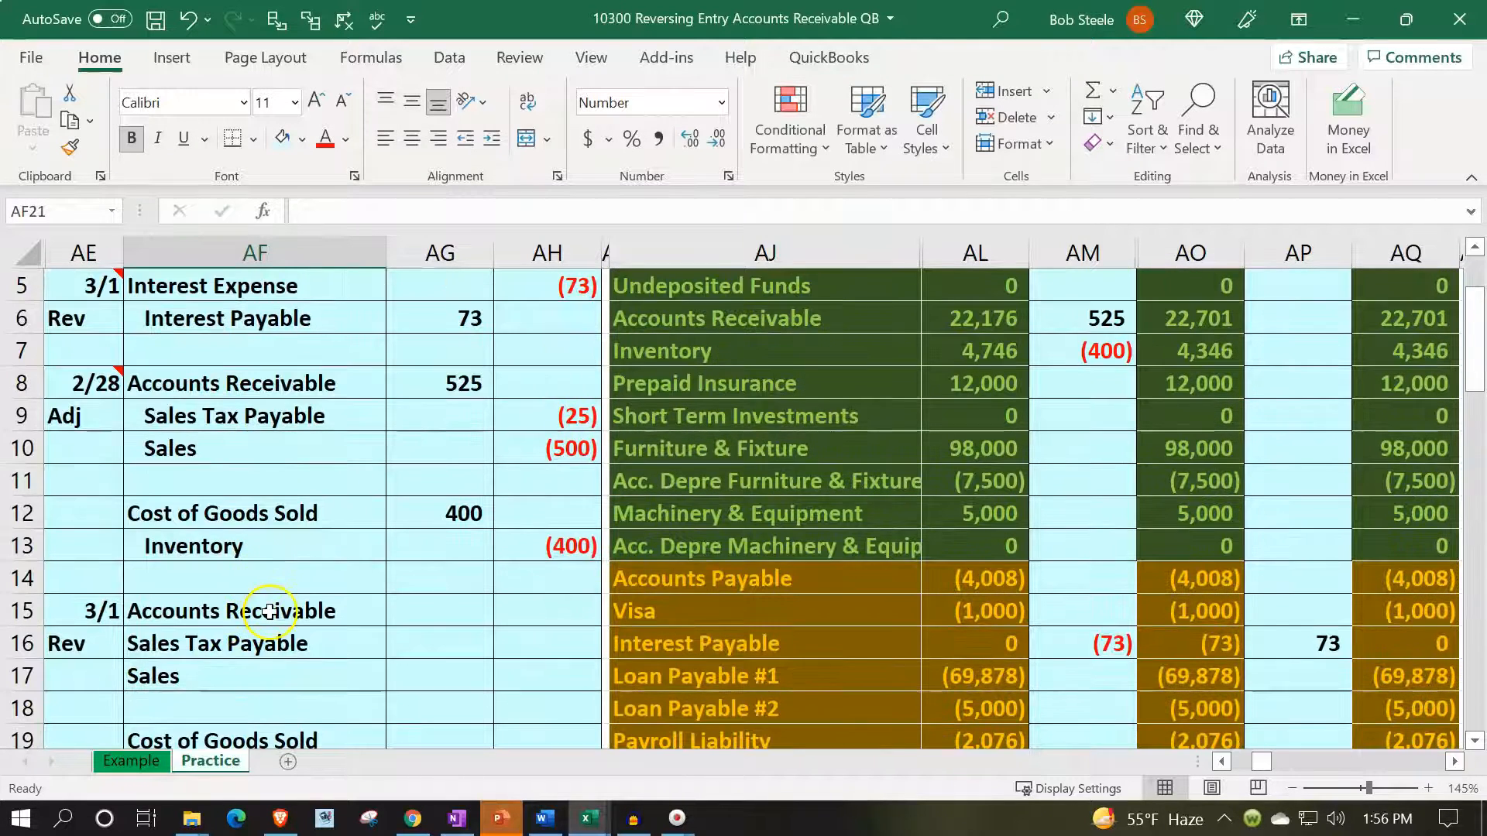
left_click(271, 611)
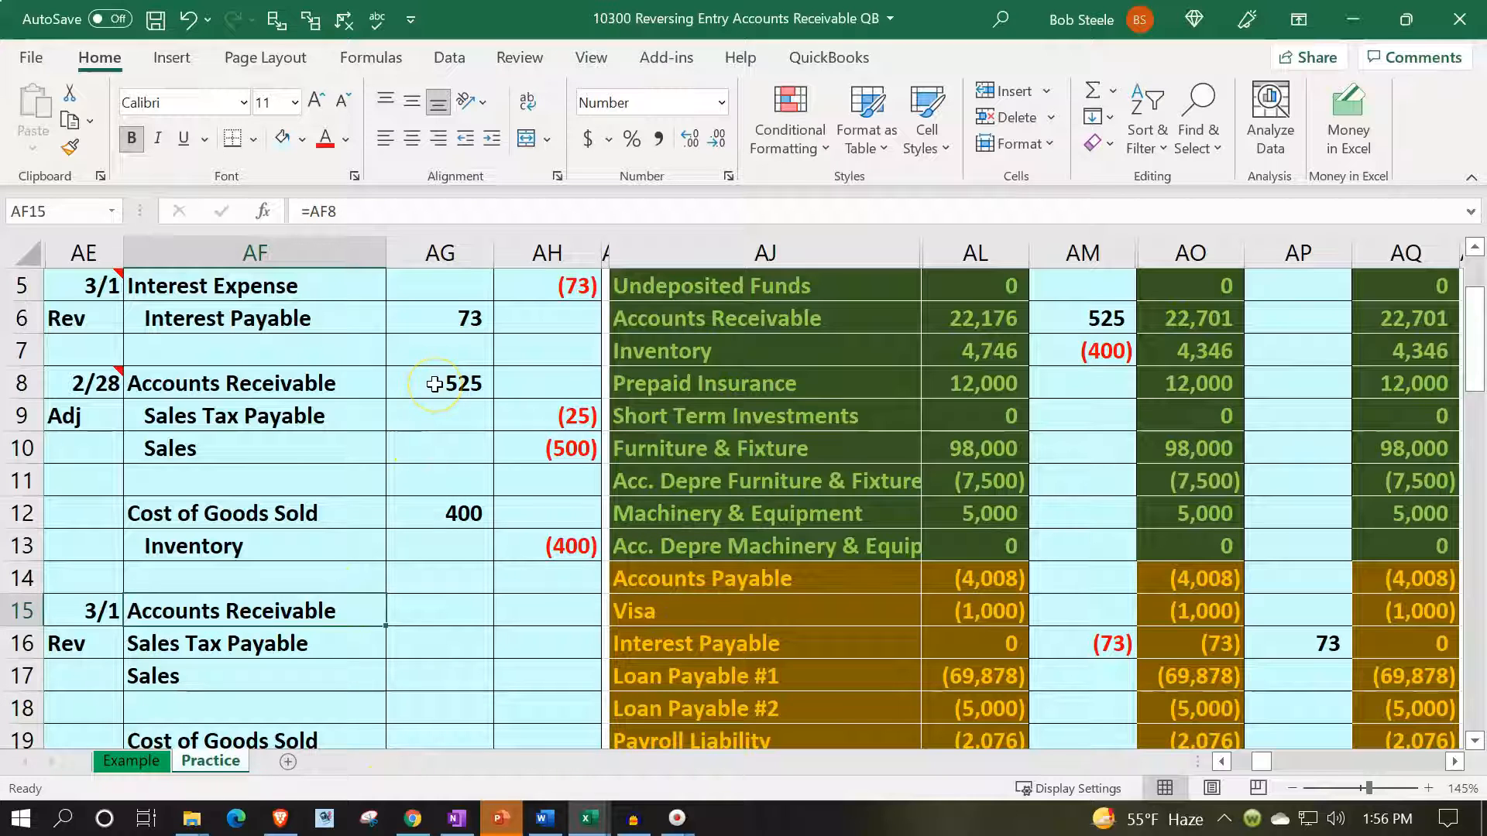
left_click(491, 140)
Credit Accounts Receivable in AH15 with the negative of its 2/28 debit using the formula -AG8
key("Right")
key("Right")
type("-")
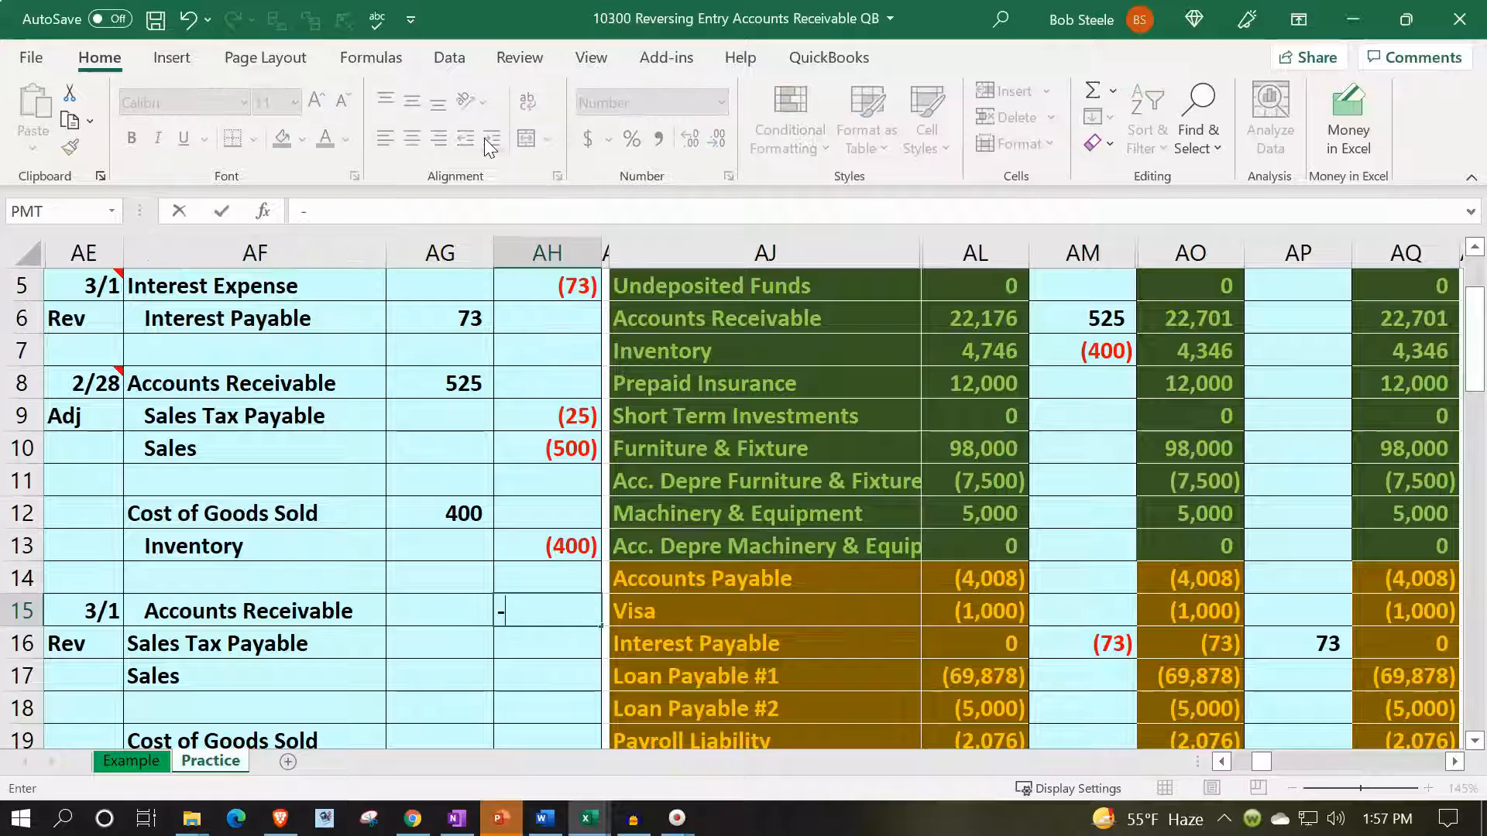
key("Up")
key("Up")
key("Up")
key("Up")
key("Up")
key("Up")
key("Up")
key("Left")
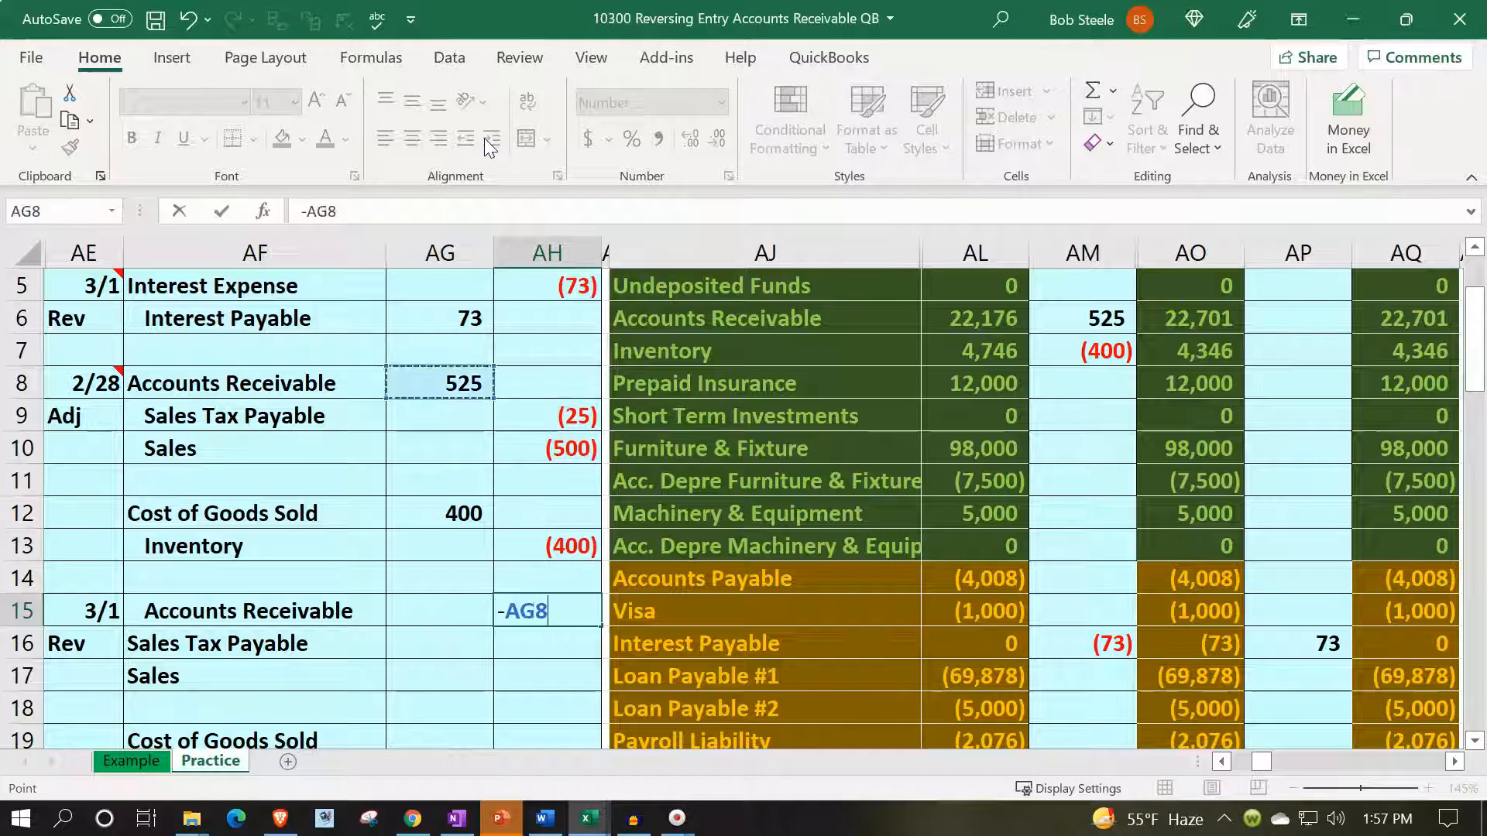
key("Return")
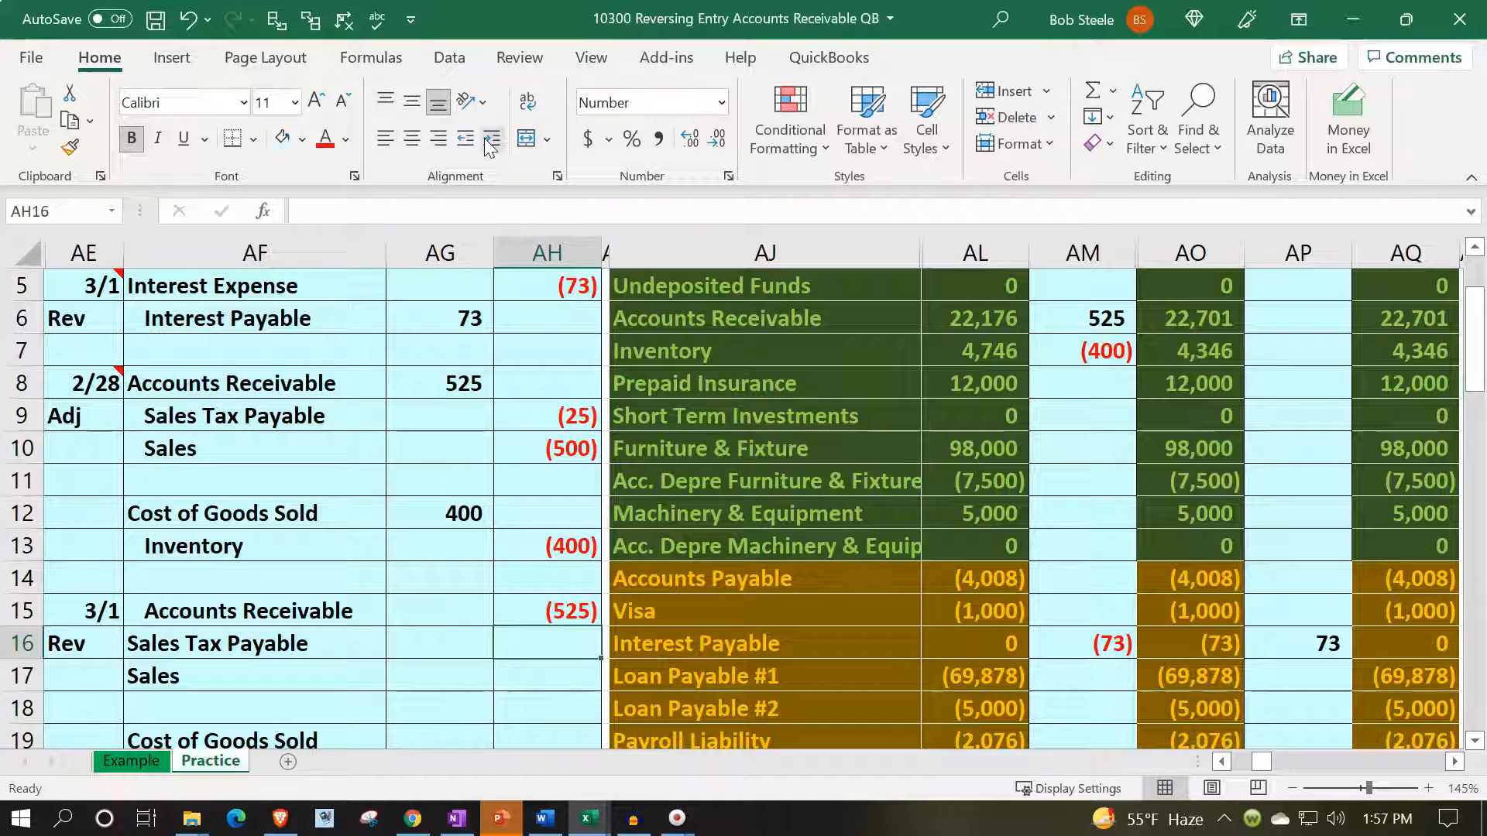
Debit Sales Tax Payable in AG16 of the 3/1 reversing entry with the negative of its 2/28 credit using the formula -AH9
key("Left")
key("Left")
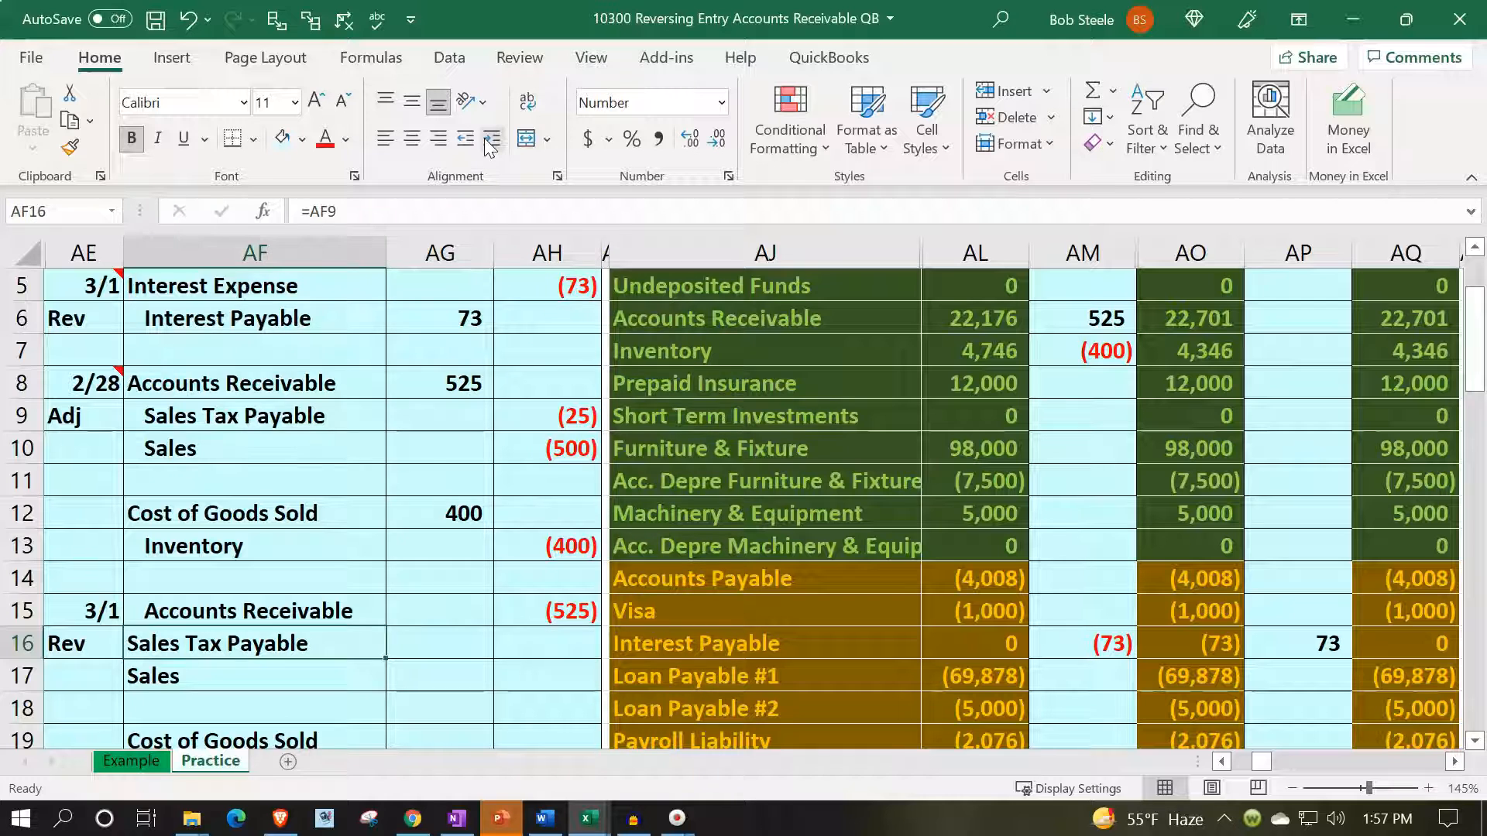
key("Right")
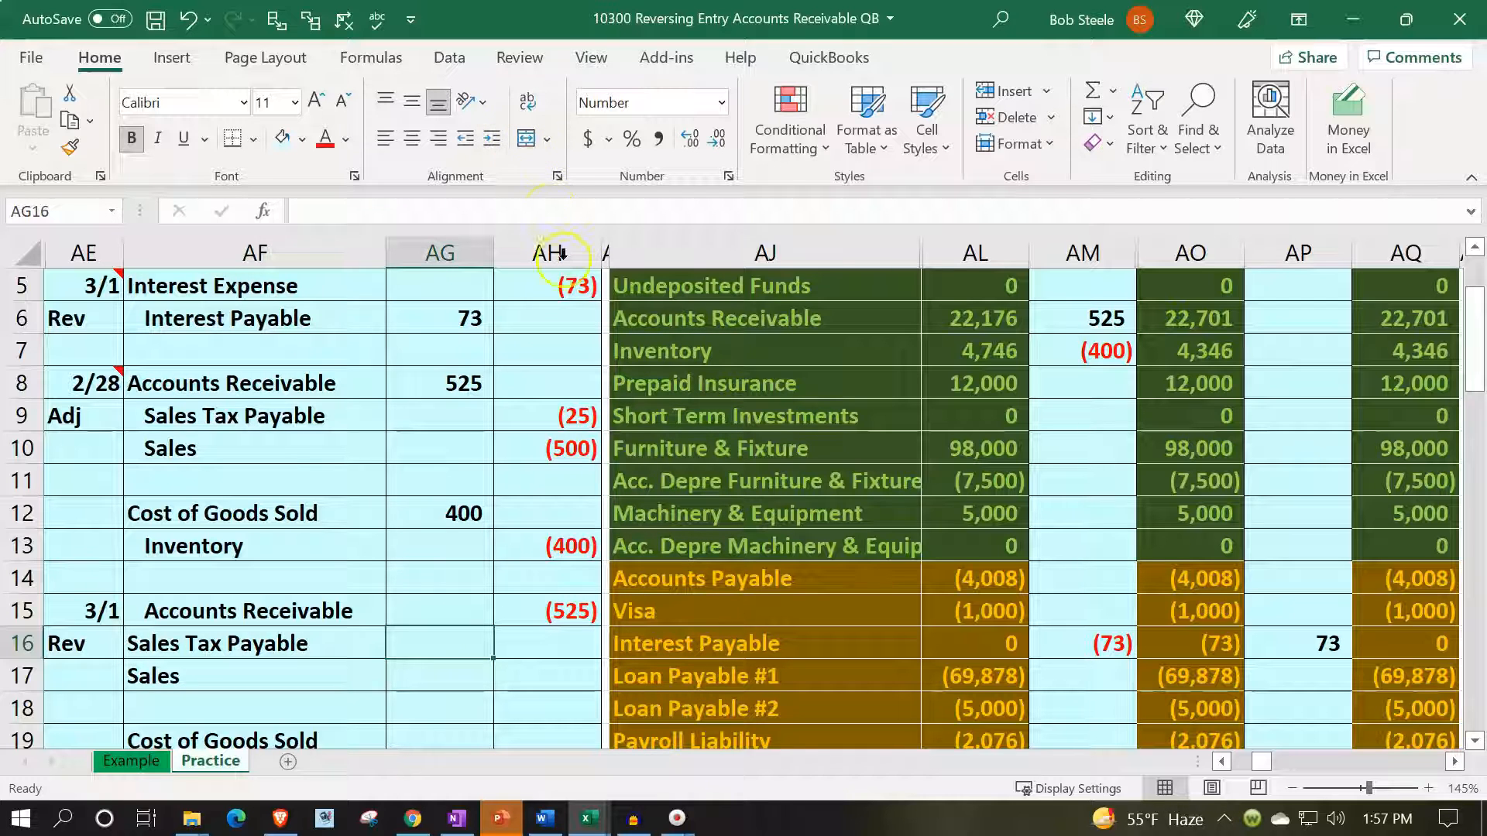
type("-")
key("Up")
key("Up")
key("Up")
key("Up")
key("Up")
key("Up")
key("Up")
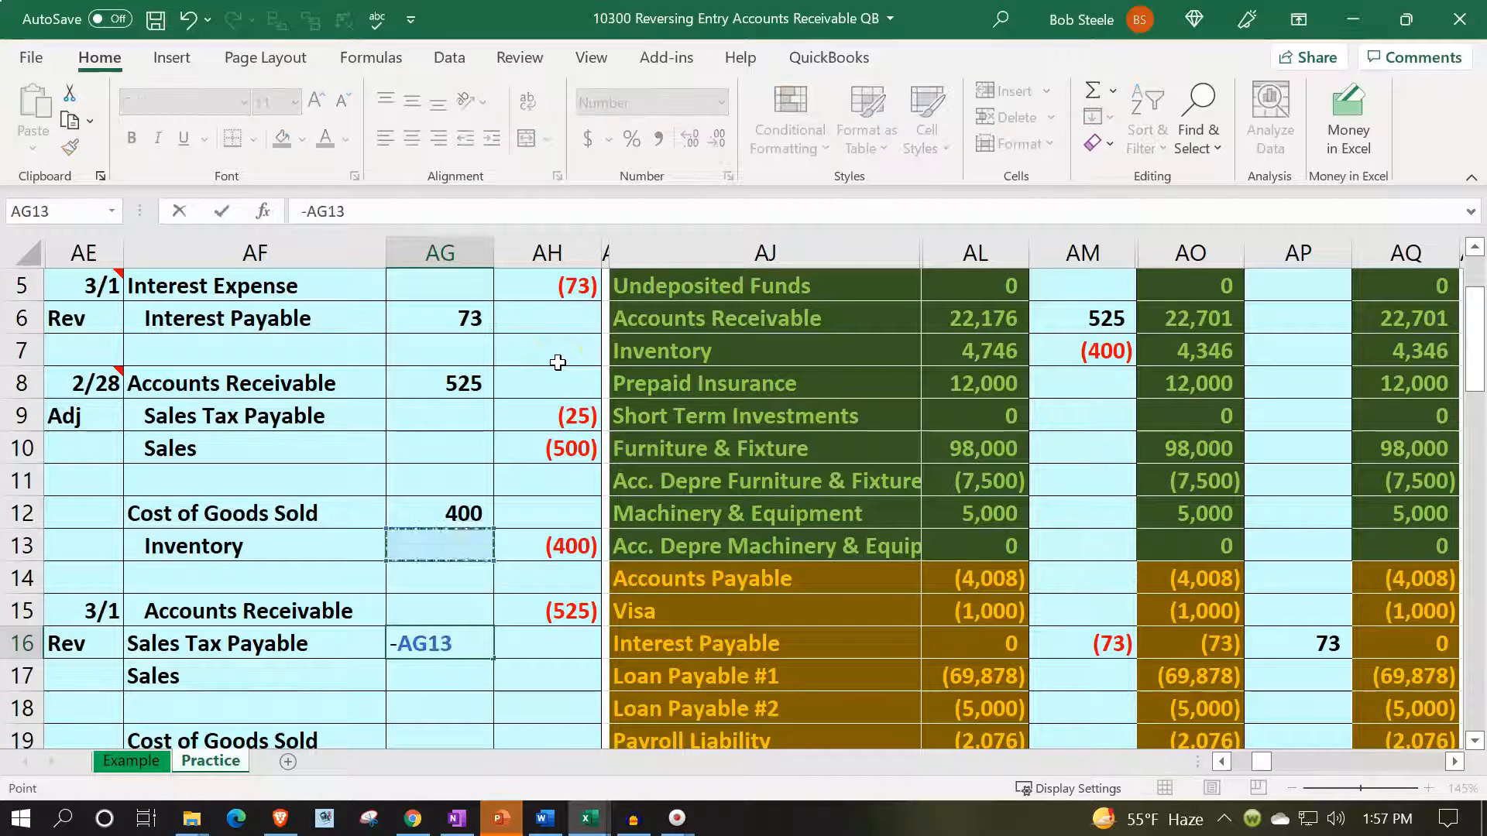
key("Right")
key("Return")
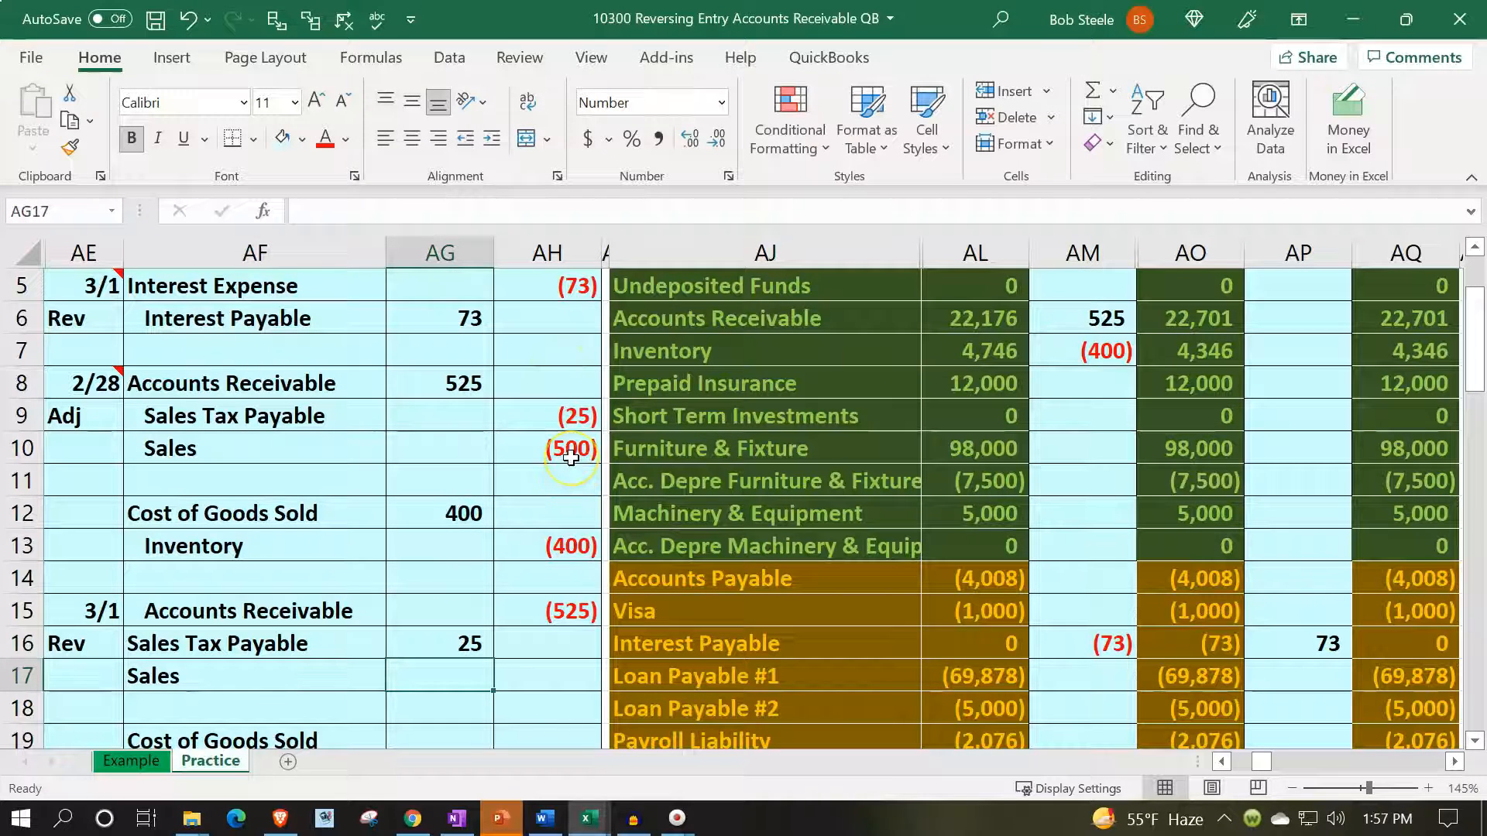
Debit Sales in AG17 with the negative of its 2/28 credit using the formula -AH10
type("-")
key("Up")
key("Up")
key("Up")
key("Up")
key("Up")
key("Up")
key("Up")
key("Right")
key("Return")
Credit Cost of Goods Sold in AH19 with the negative of its 2/28 debit using the formula -AG12
key("Down")
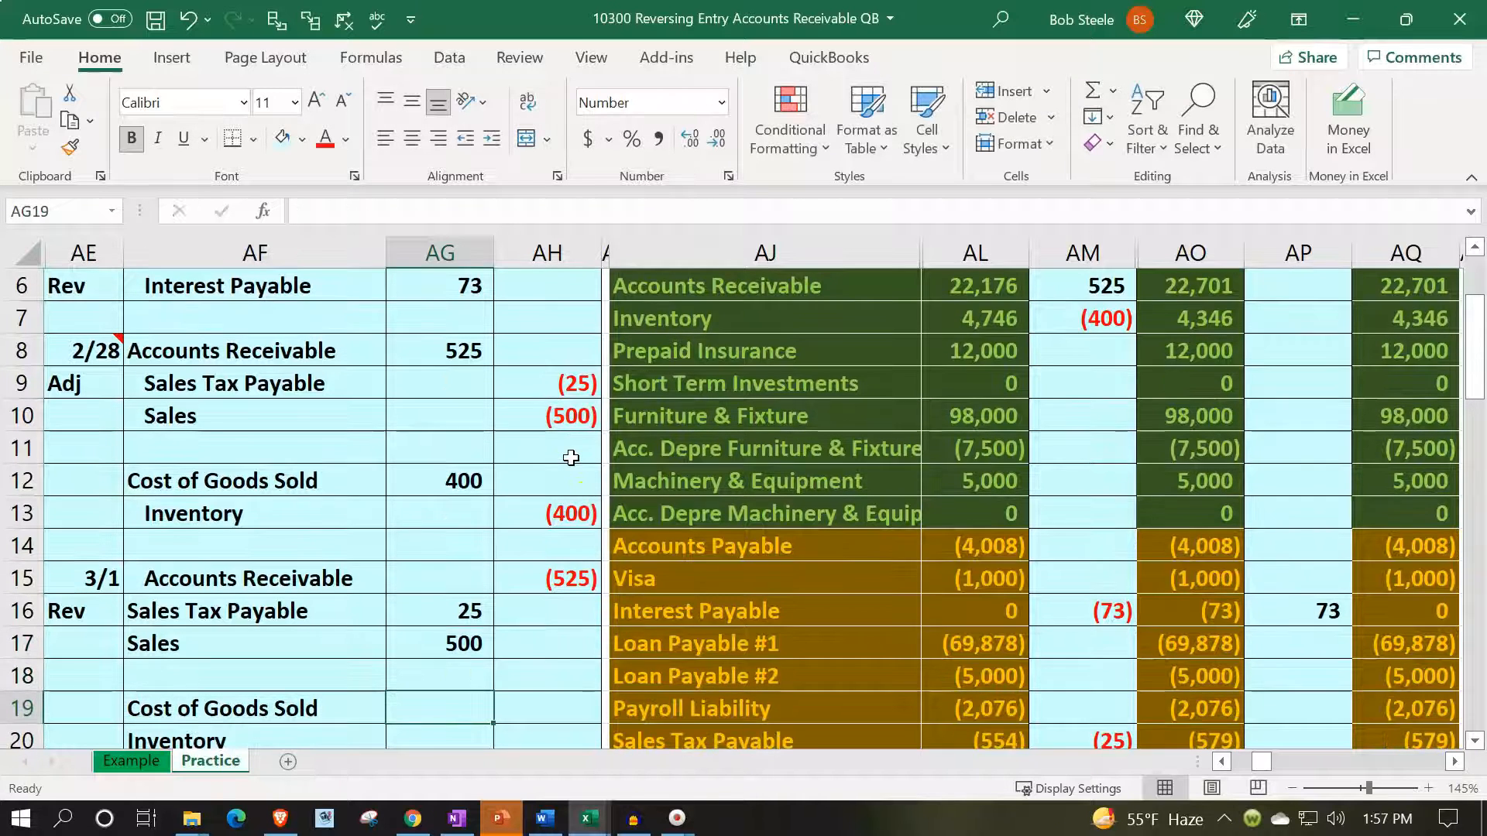
key("Right")
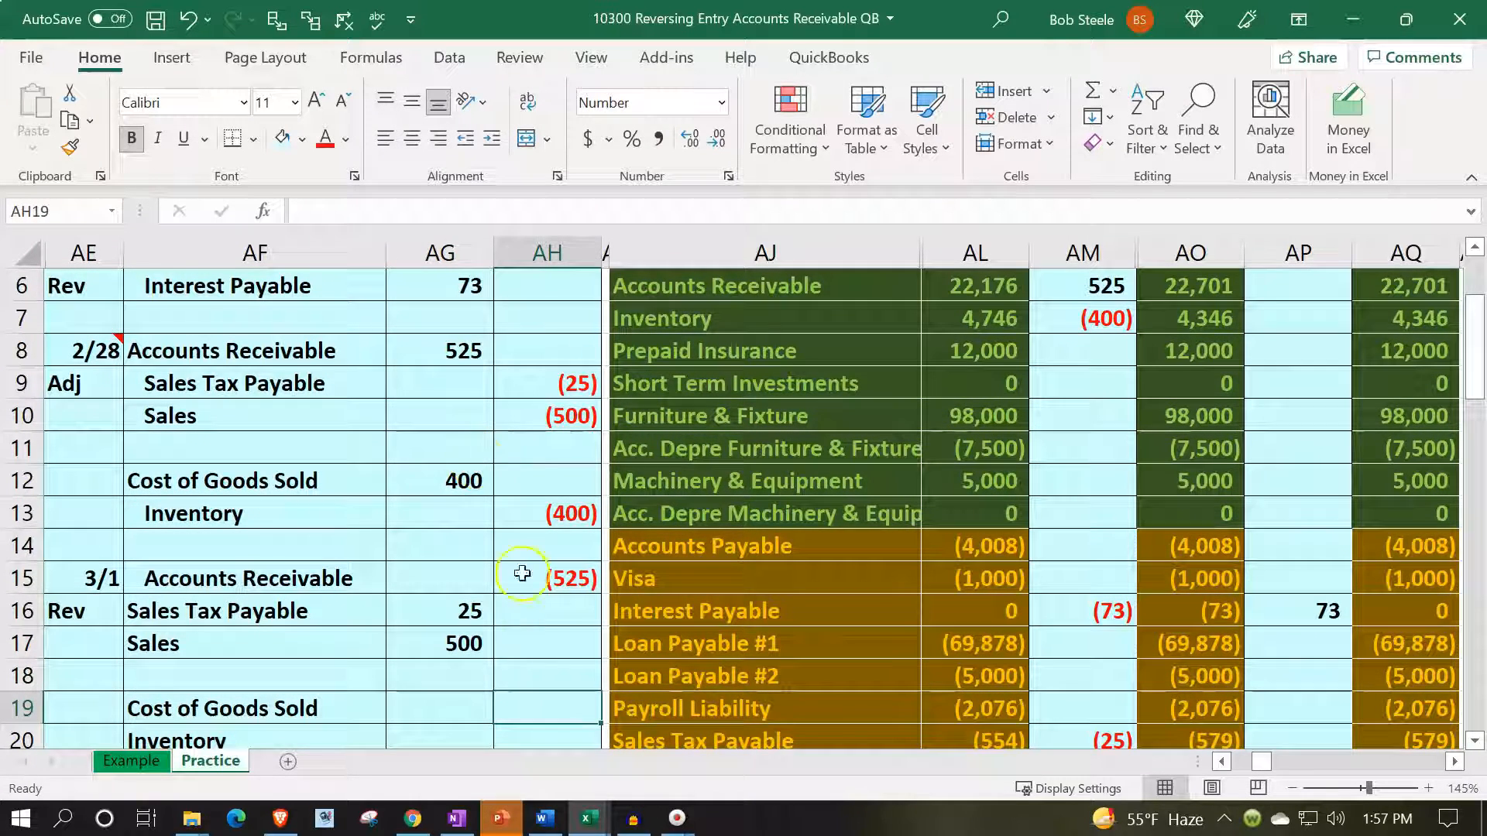
type("-")
key("Up")
key("Up")
key("Up")
key("Up")
key("Up")
key("Up")
key("Up")
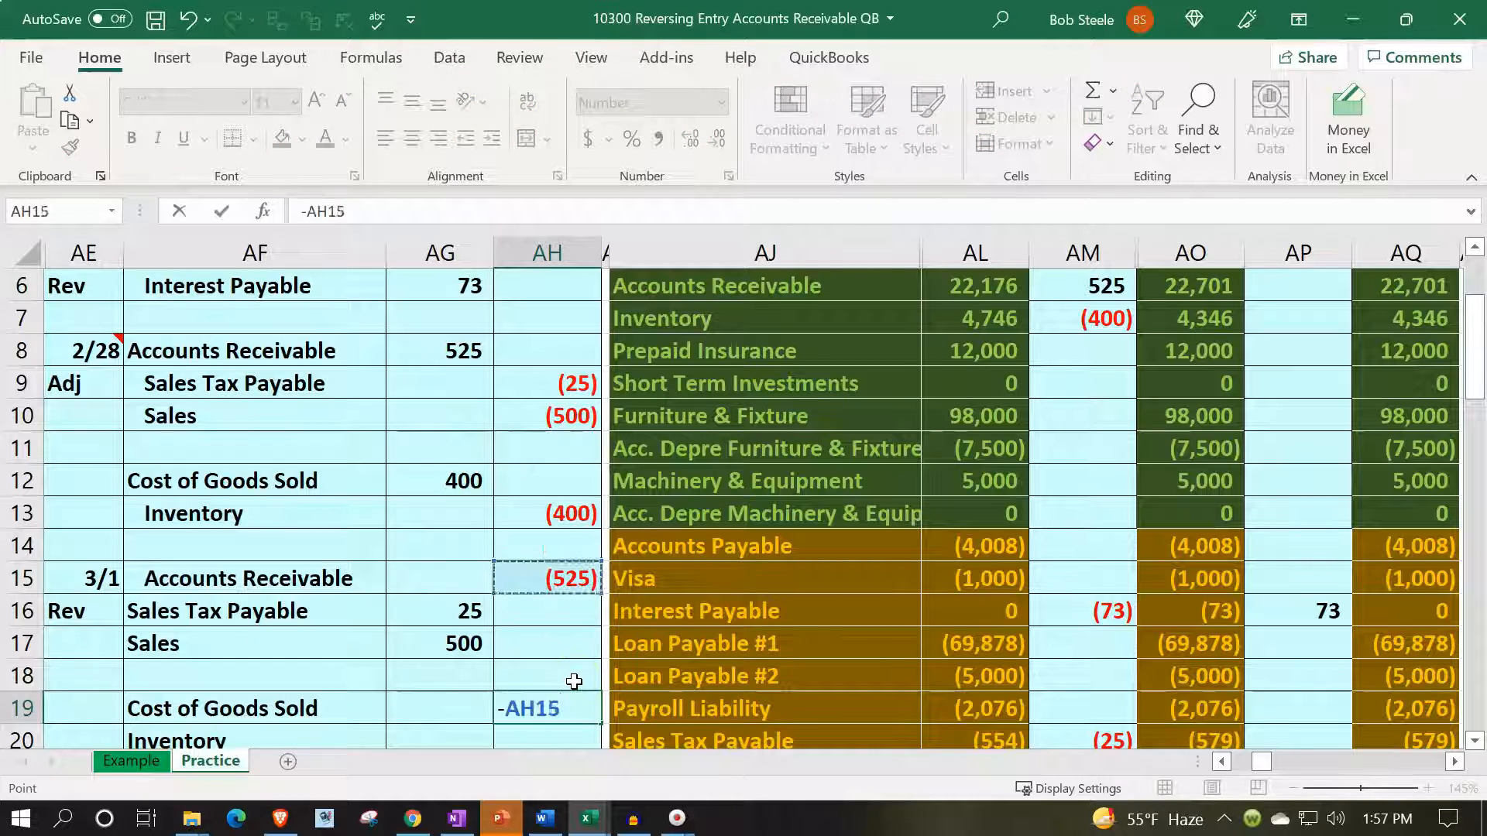
key("Left")
key("Return")
Debit Inventory in AG20 with the negative of its 2/28 credit using the formula -AH13
key("Left")
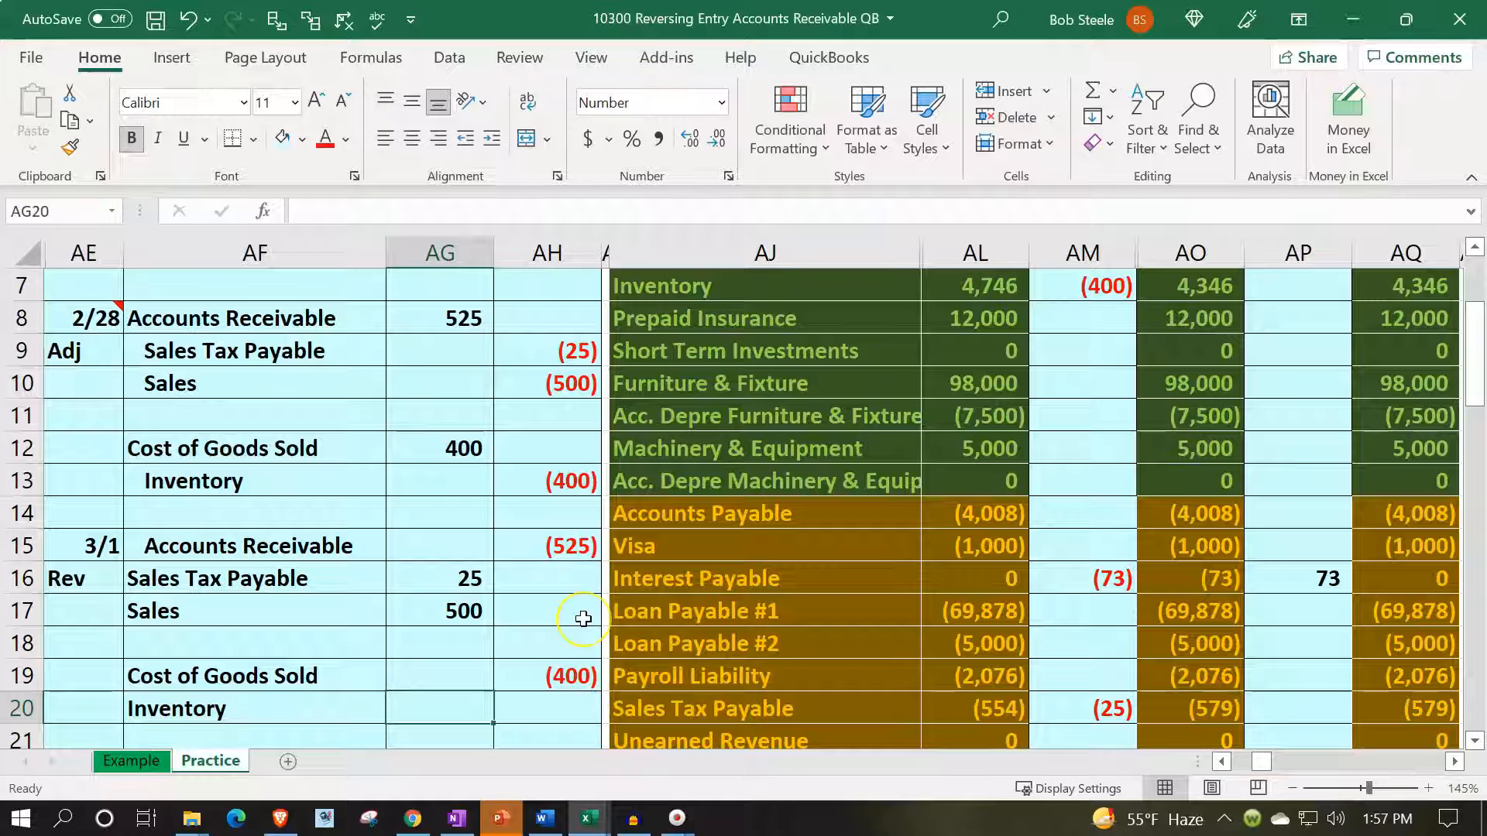
type("-")
key("Up")
key("Up")
key("Up")
key("Up")
key("Up")
key("Up")
key("Up")
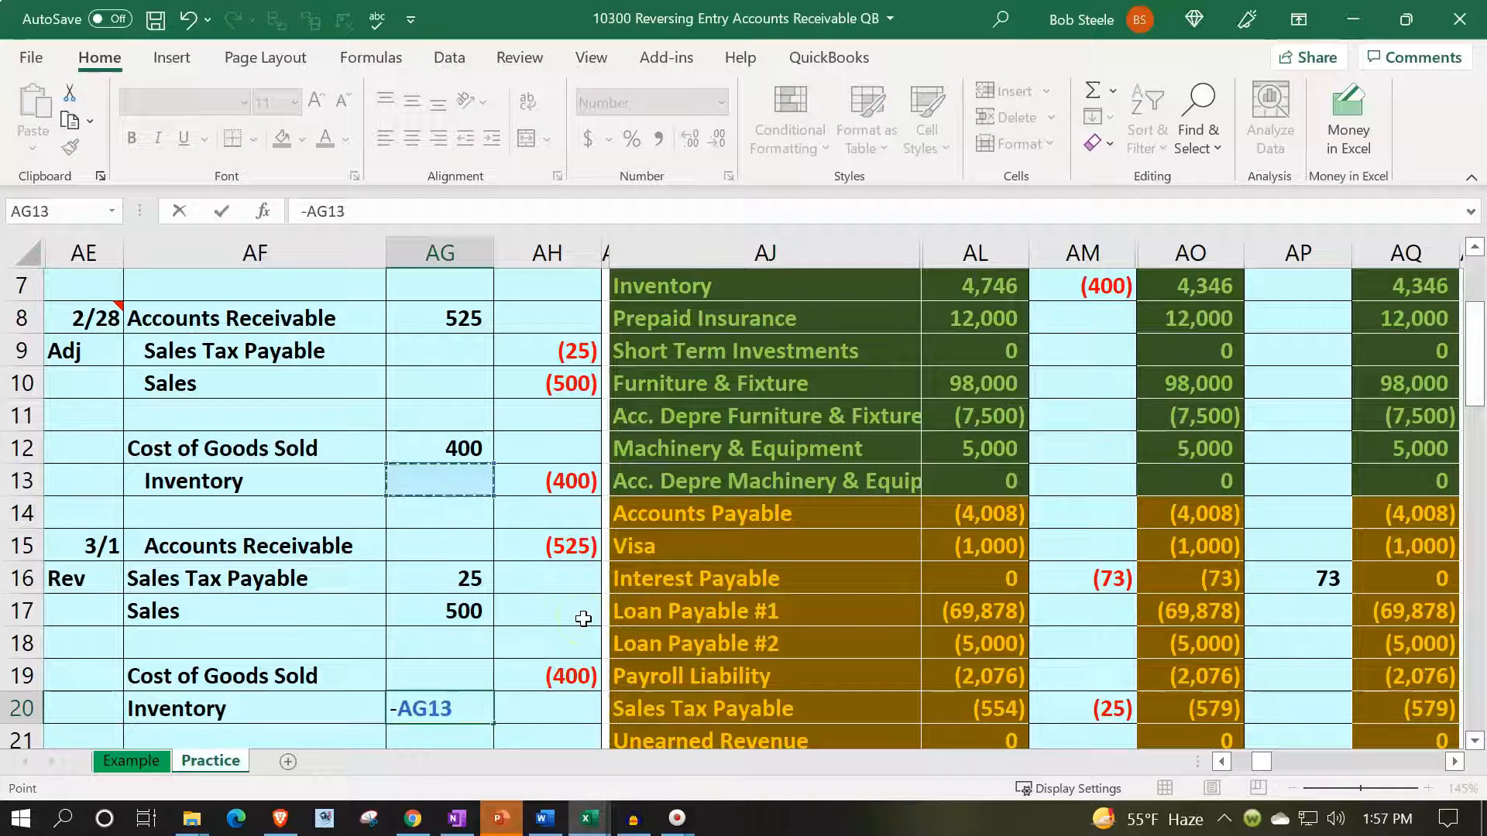
key("Right")
key("Return")
key("Return")
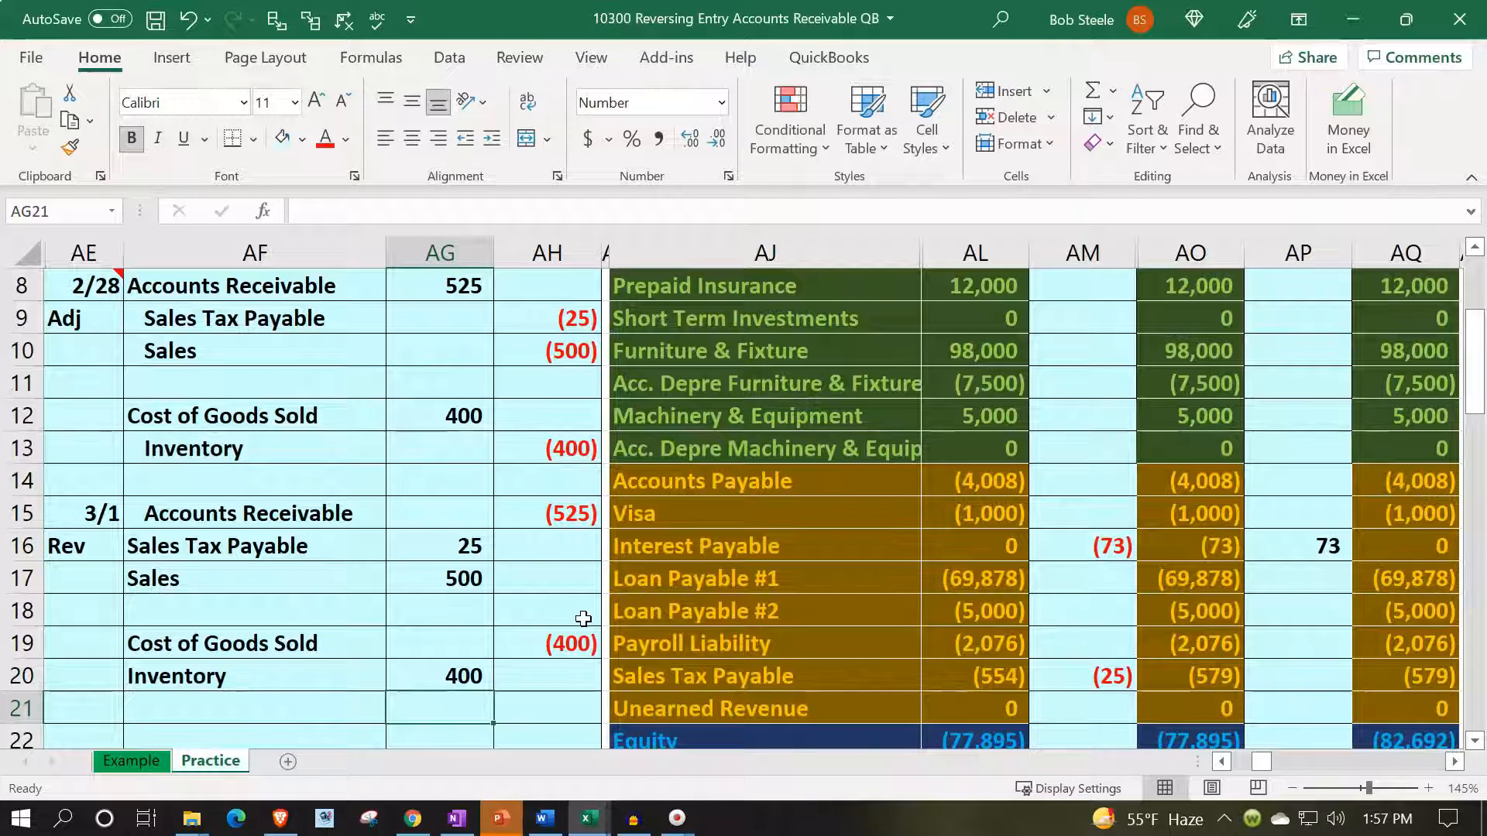
Fill the first part of the 3/1 reversing entry, AF15:AH17, with light green
scroll(583, 619, "up", 3)
left_click_drag(1314, 381, 1318, 631)
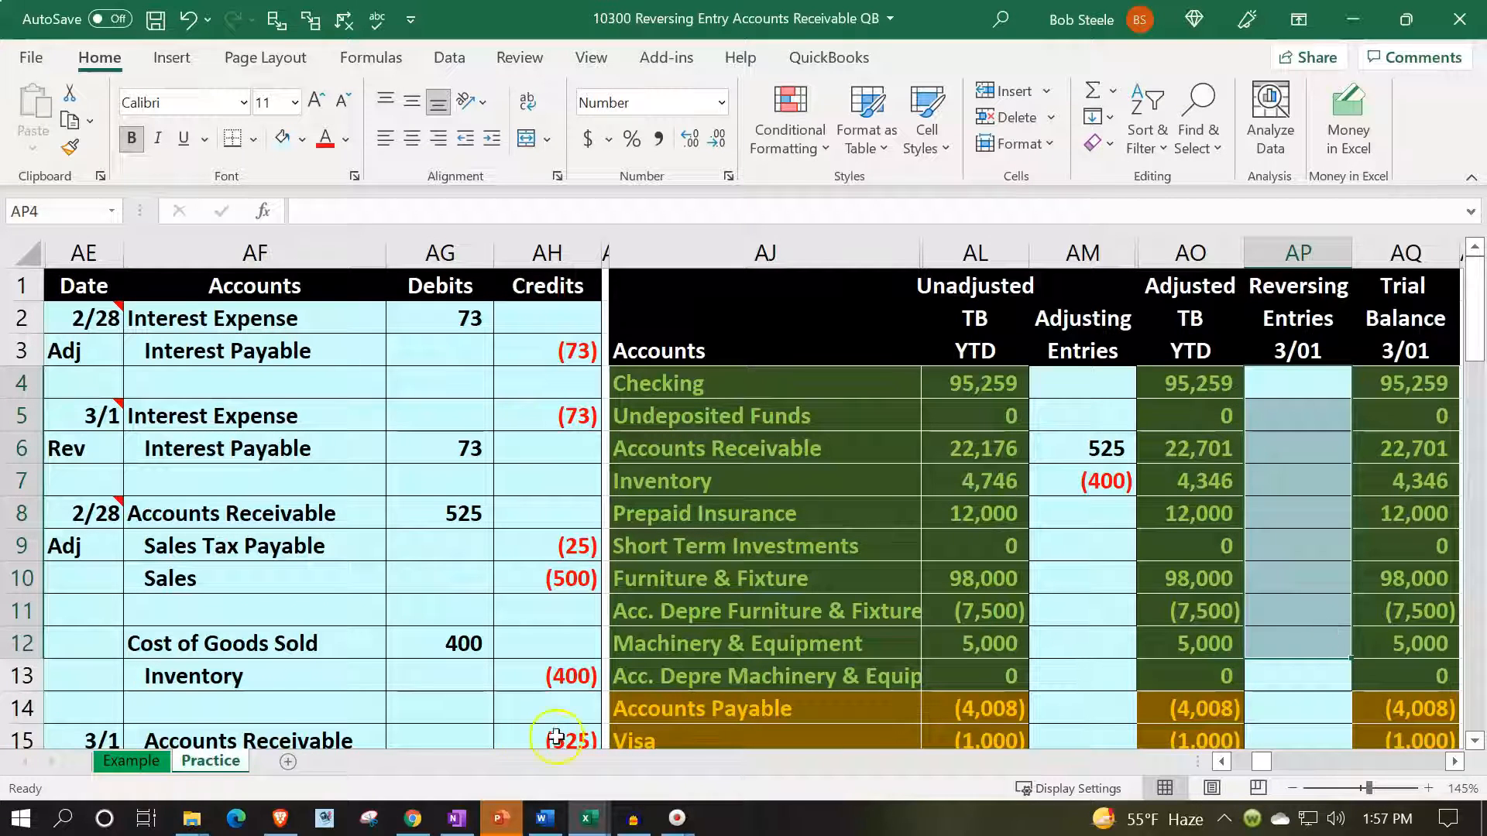
left_click(206, 646)
scroll(216, 633, "down", 2)
left_click_drag(198, 551, 539, 618)
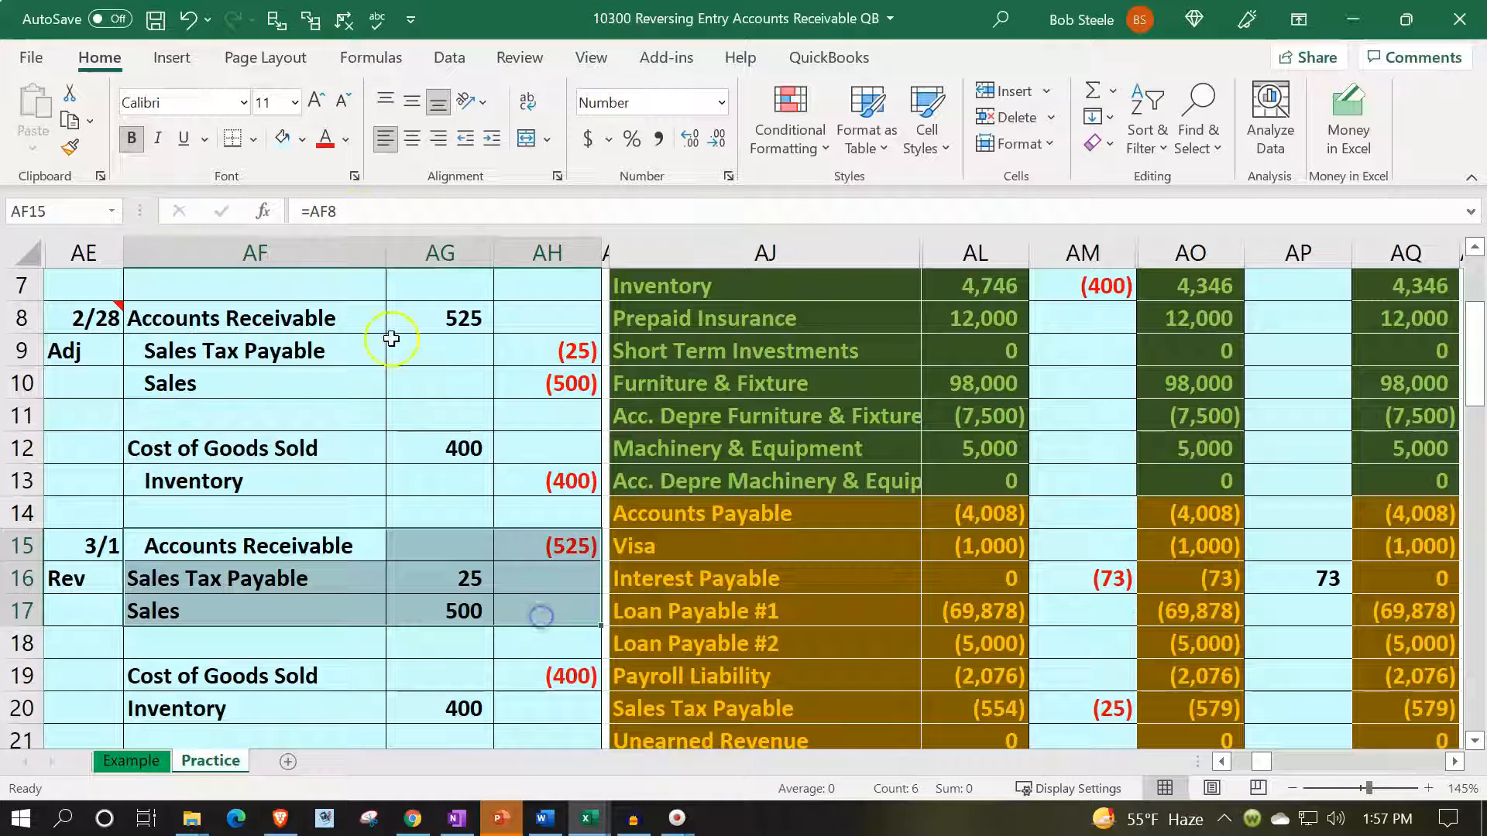
left_click(304, 139)
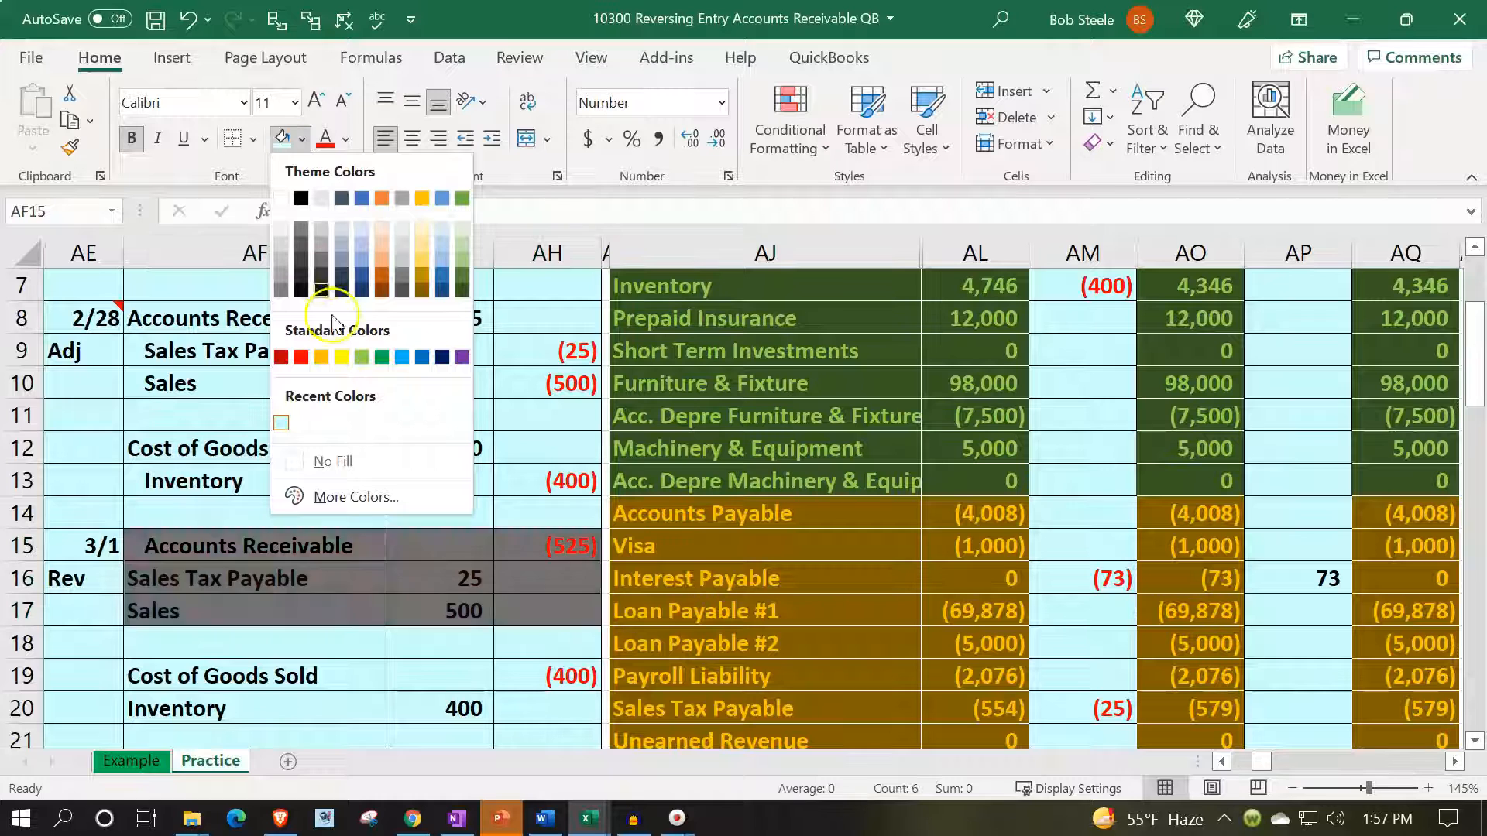
left_click(369, 358)
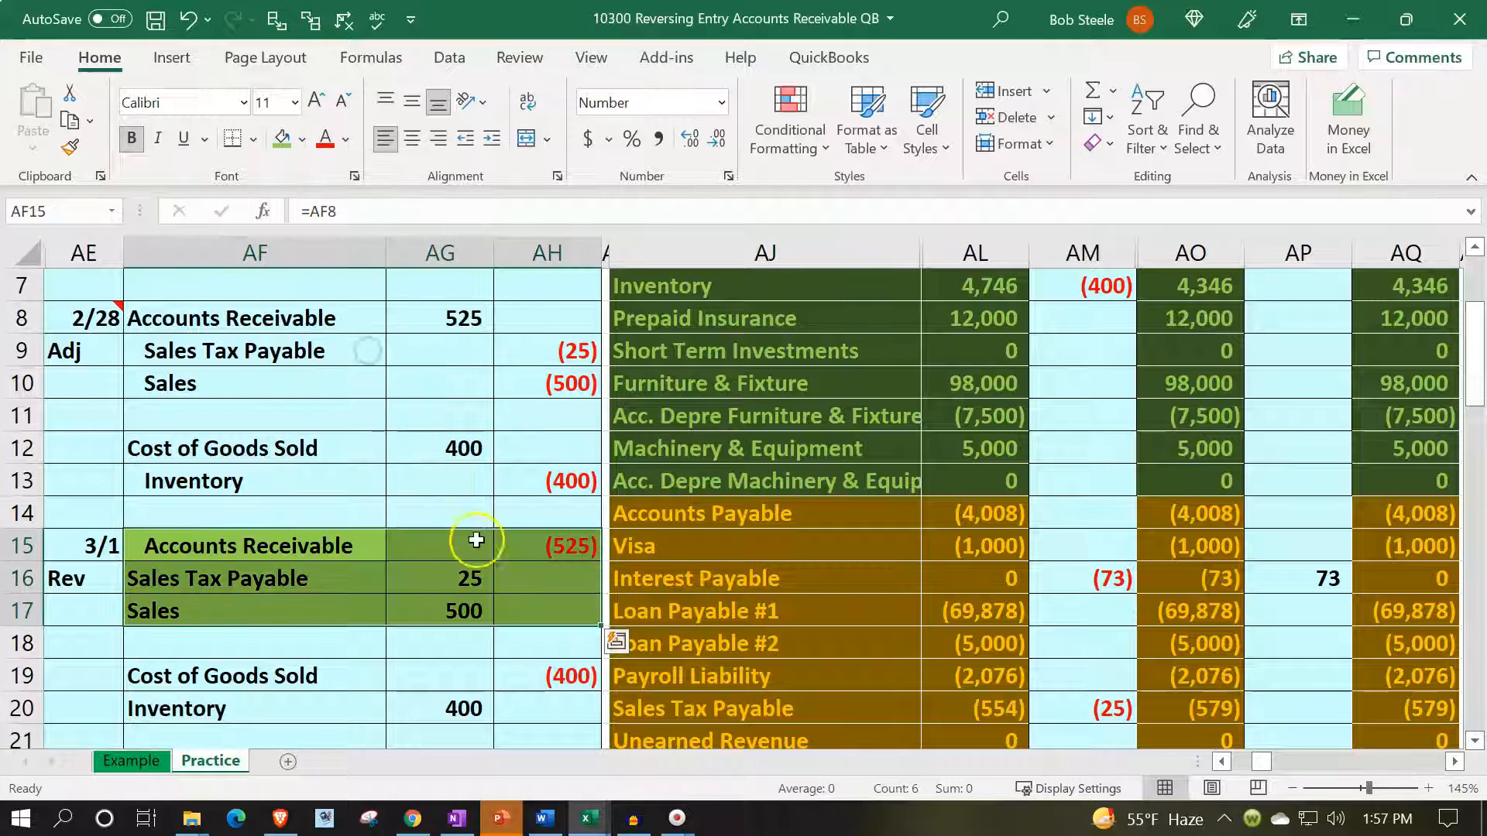
Post the Accounts Receivable reversal to the Reversing Entries column by linking AP6 to the credit with =AH15
left_click(524, 530, "shift")
scroll(523, 530, "up", 2)
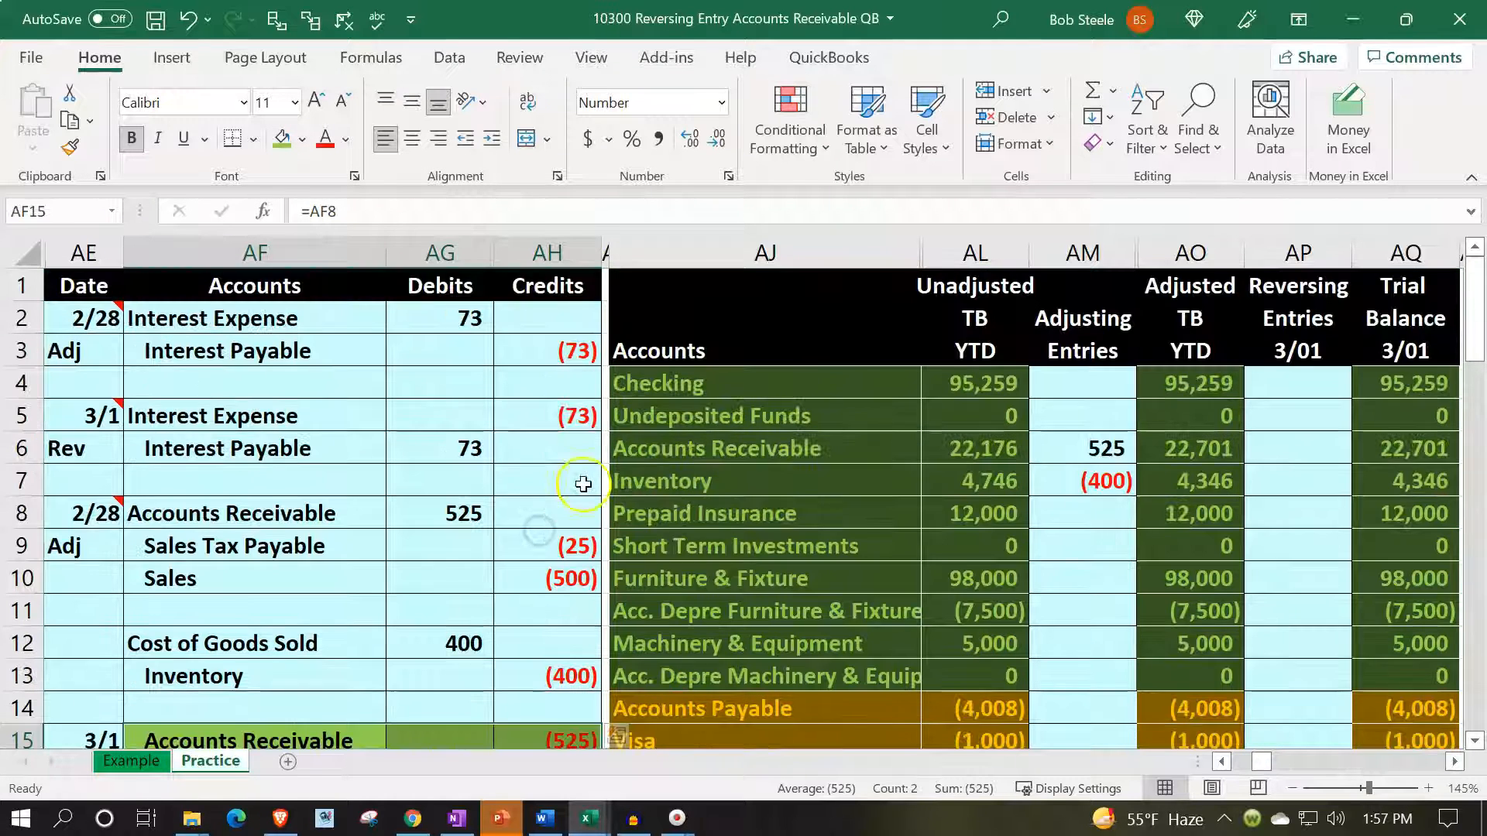
left_click(640, 453)
key("Right")
key("Right")
key("Right")
key("Right")
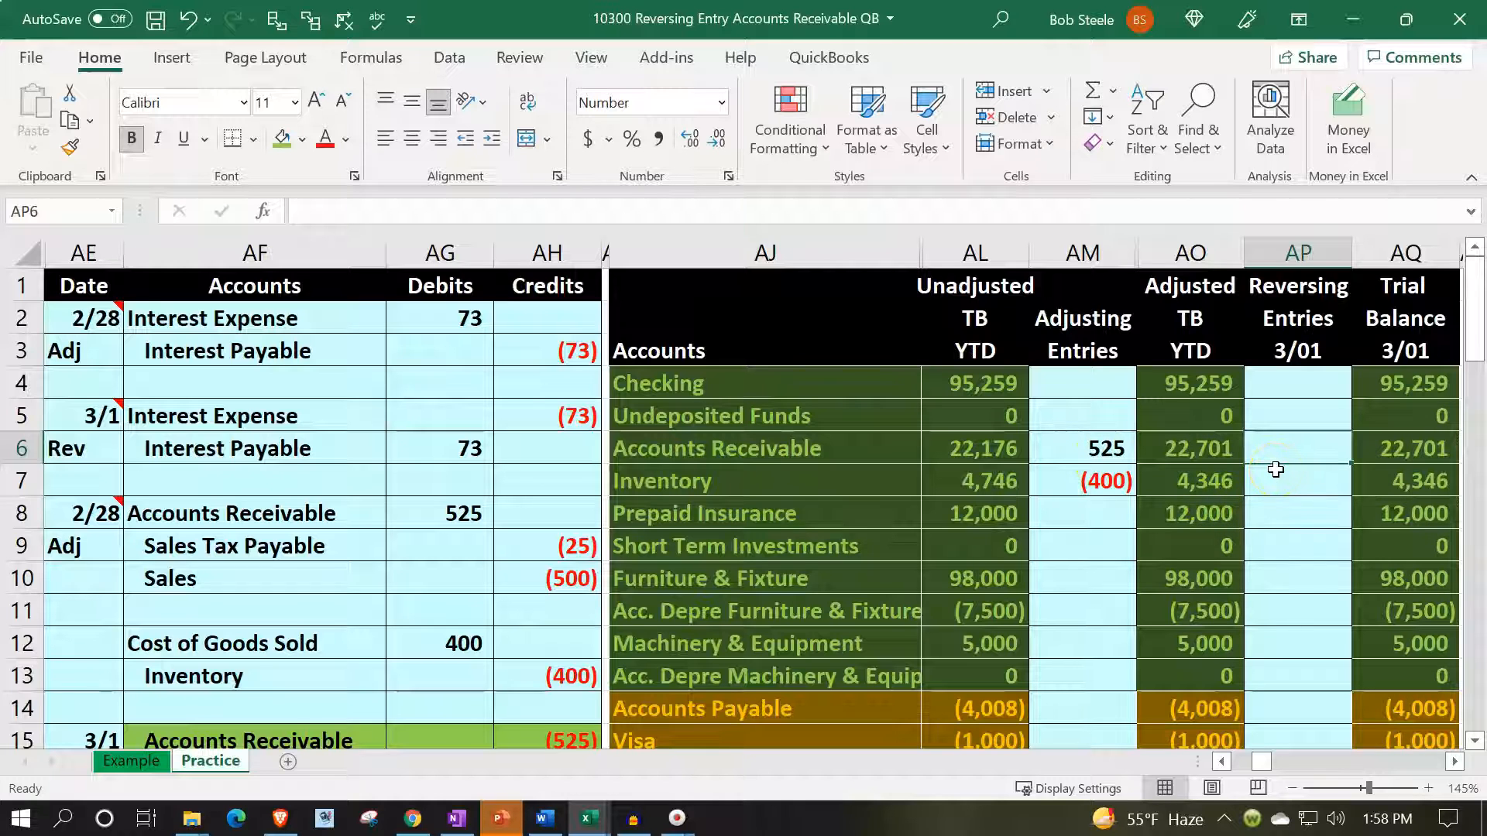
type("=")
key("Down")
key("Down")
key("Down")
key("Down")
key("Down")
key("Down")
key("Down")
key("Down")
key("Down")
key("Down")
key("Down")
key("Left")
key("Left")
key("Left")
key("Left")
key("Left")
key("Left")
key("Up")
key("Up")
key("Return")
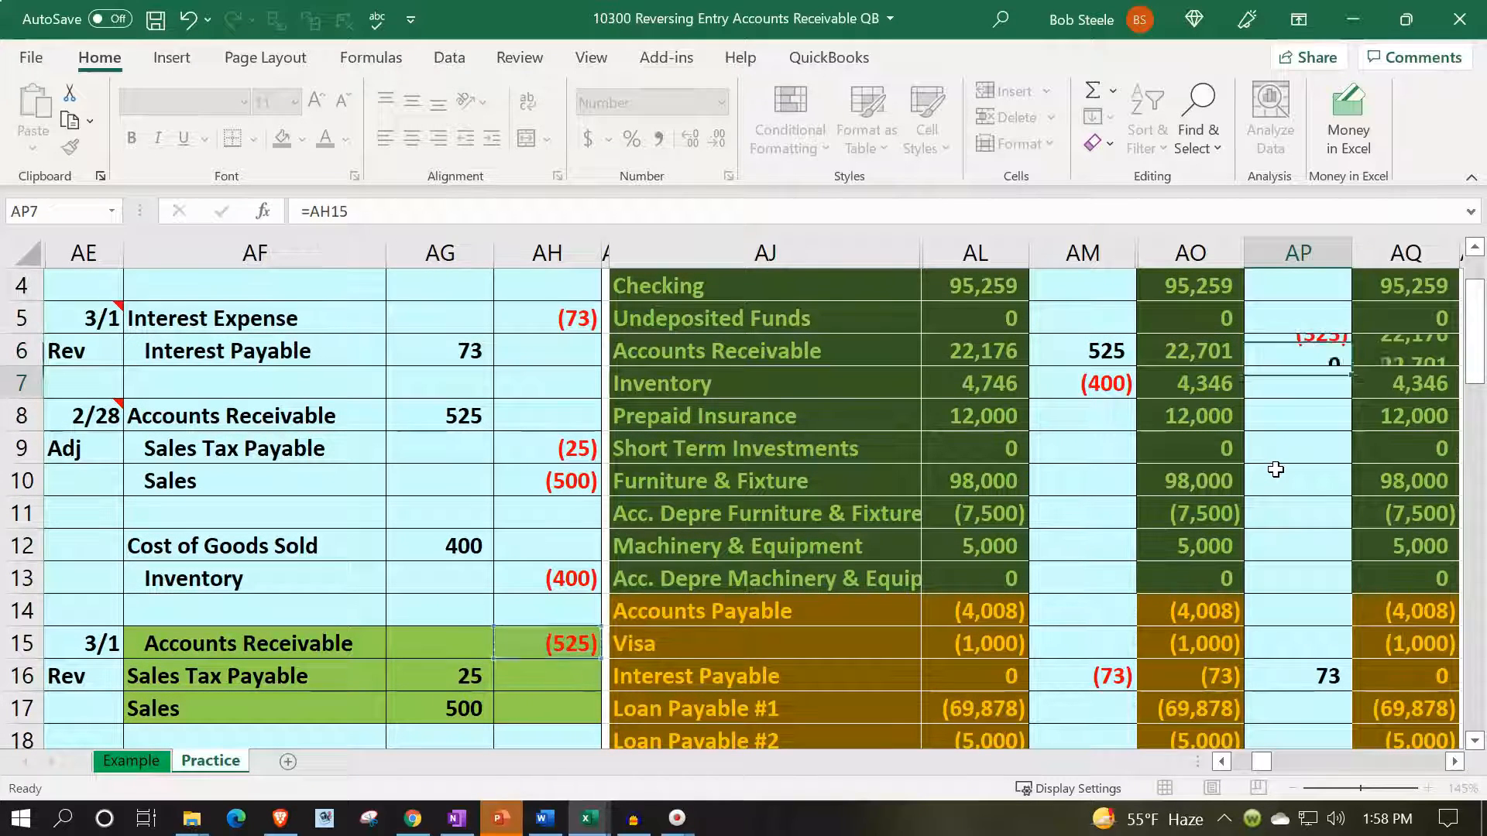
Review the Accounts Receivable row from the unadjusted balance in AL6 through to the 3/1 trial balance in AQ6
key("Up")
key("Left")
key("Left")
key("Left")
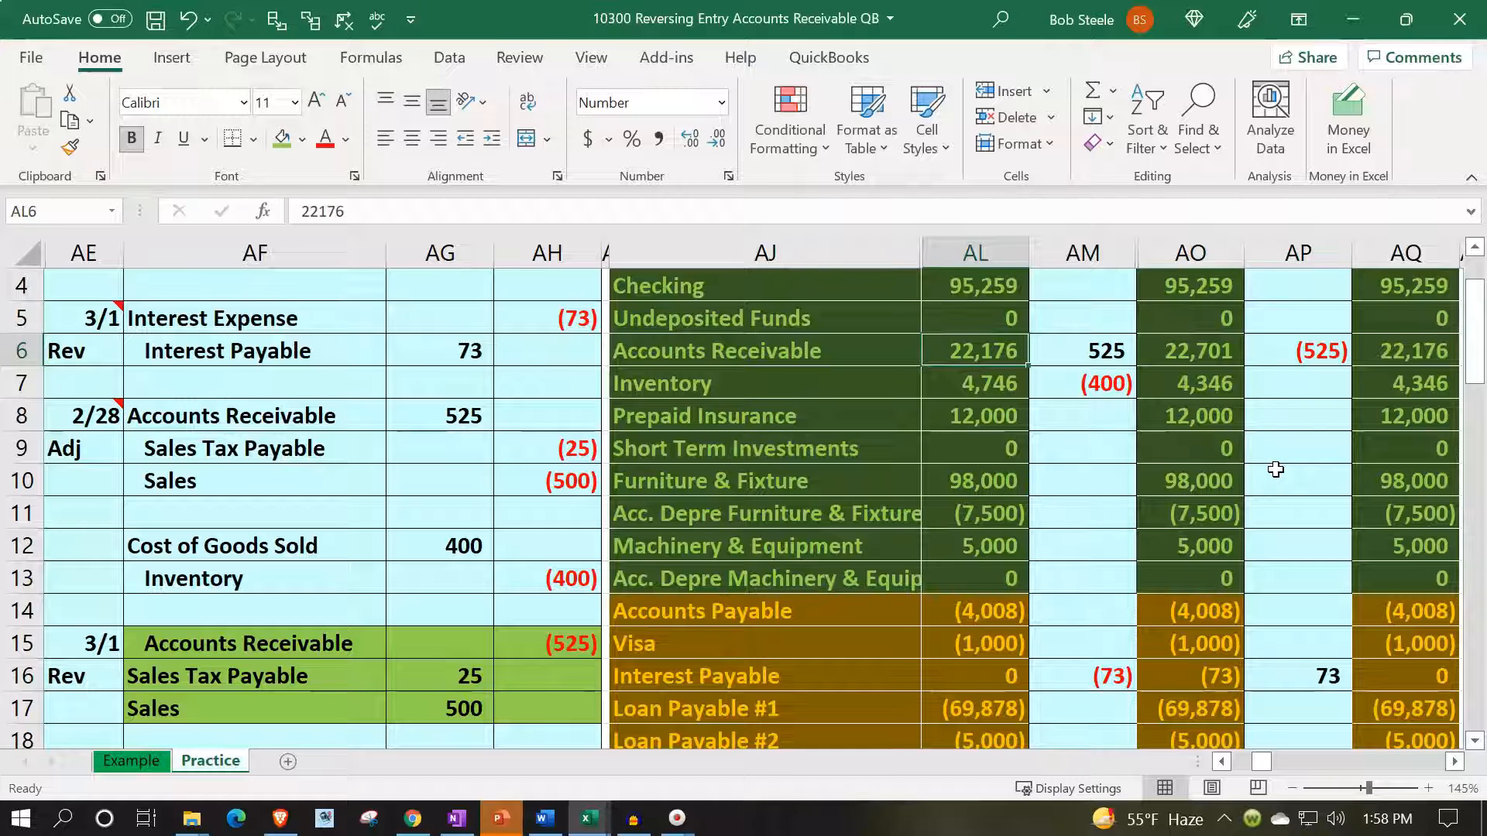
key("Right")
key("Right")
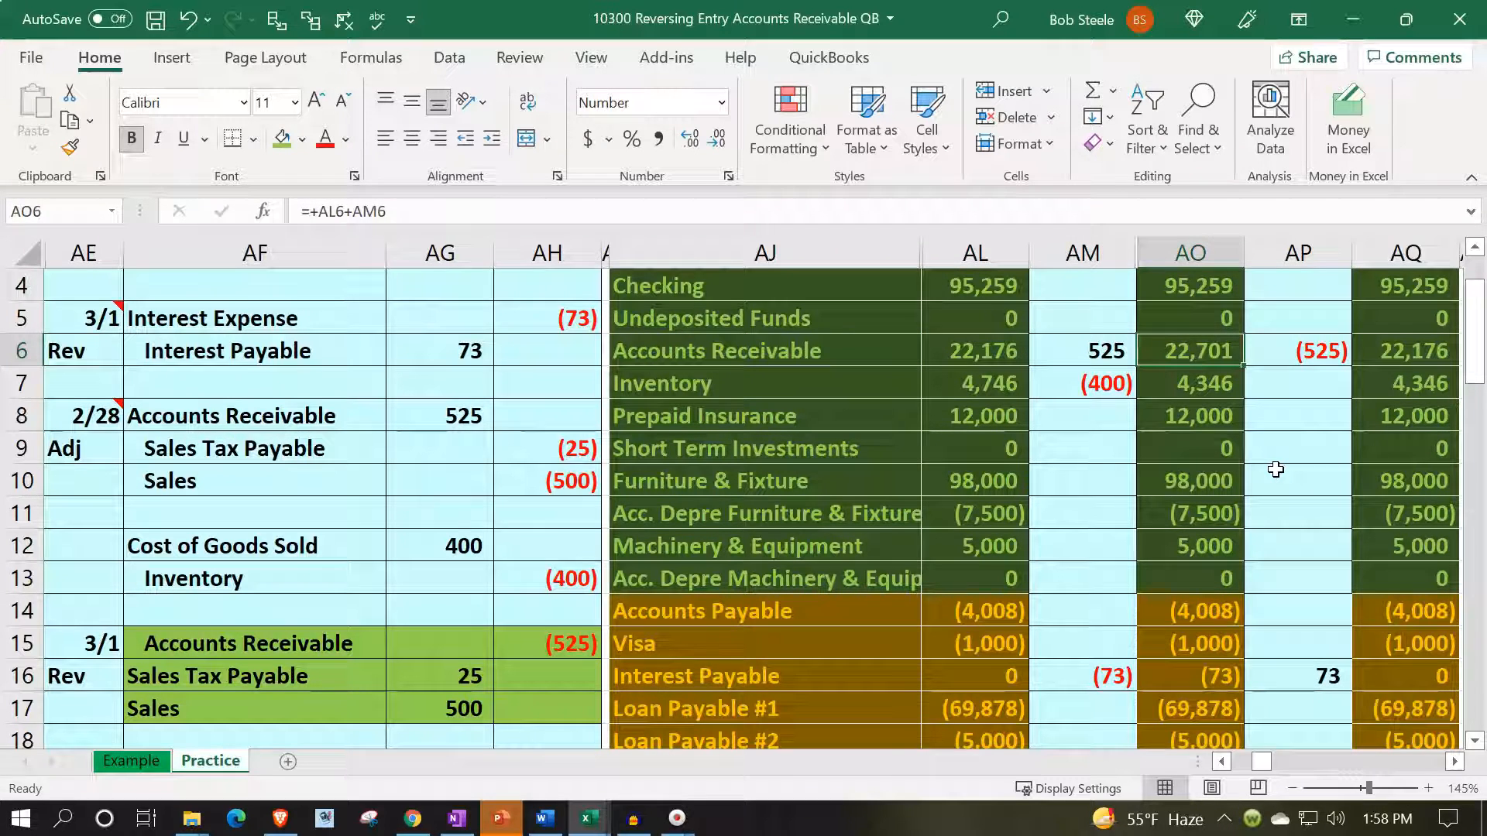
key("Right")
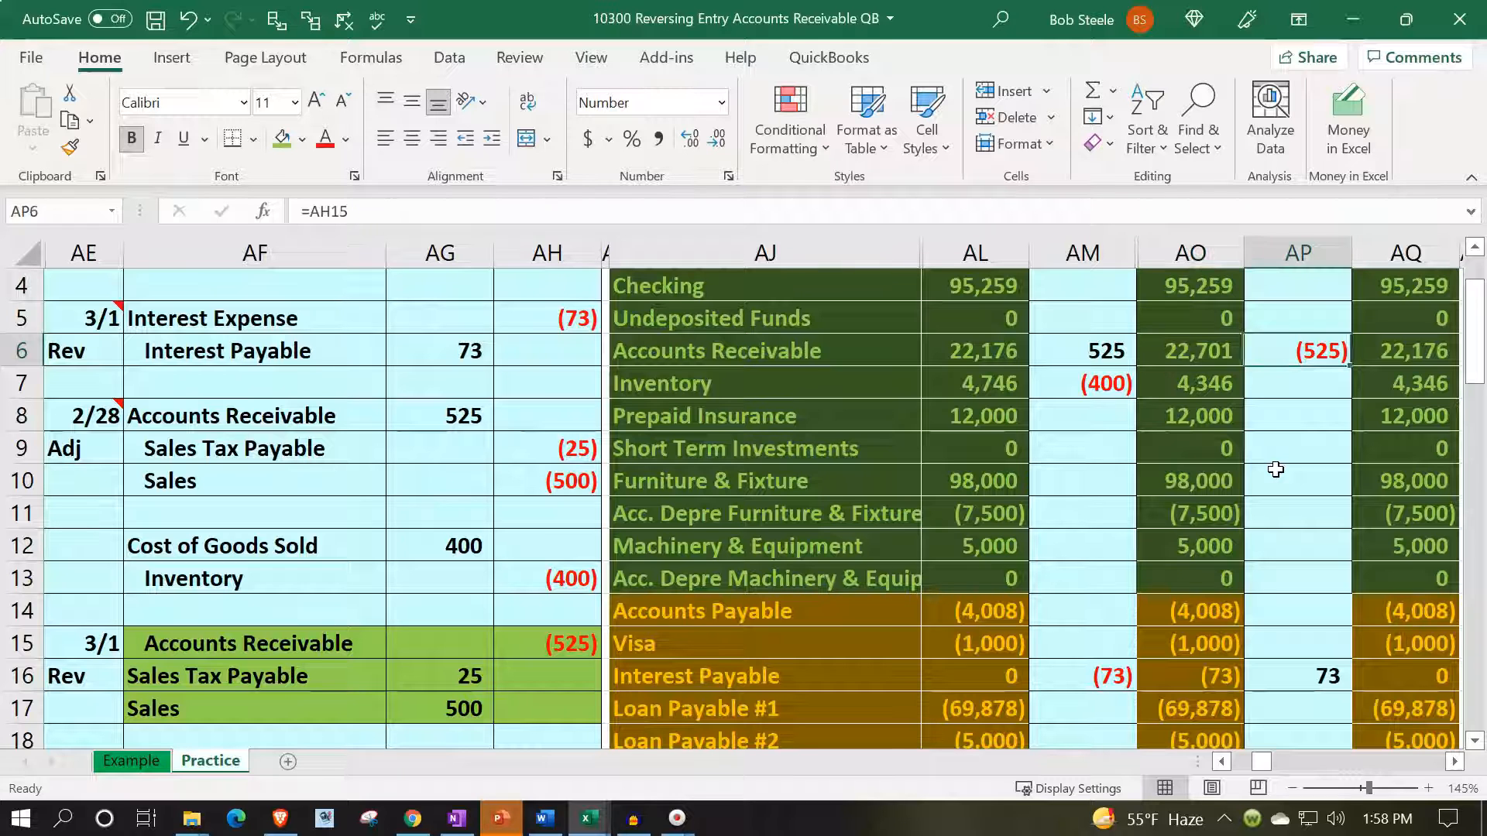
key("Right")
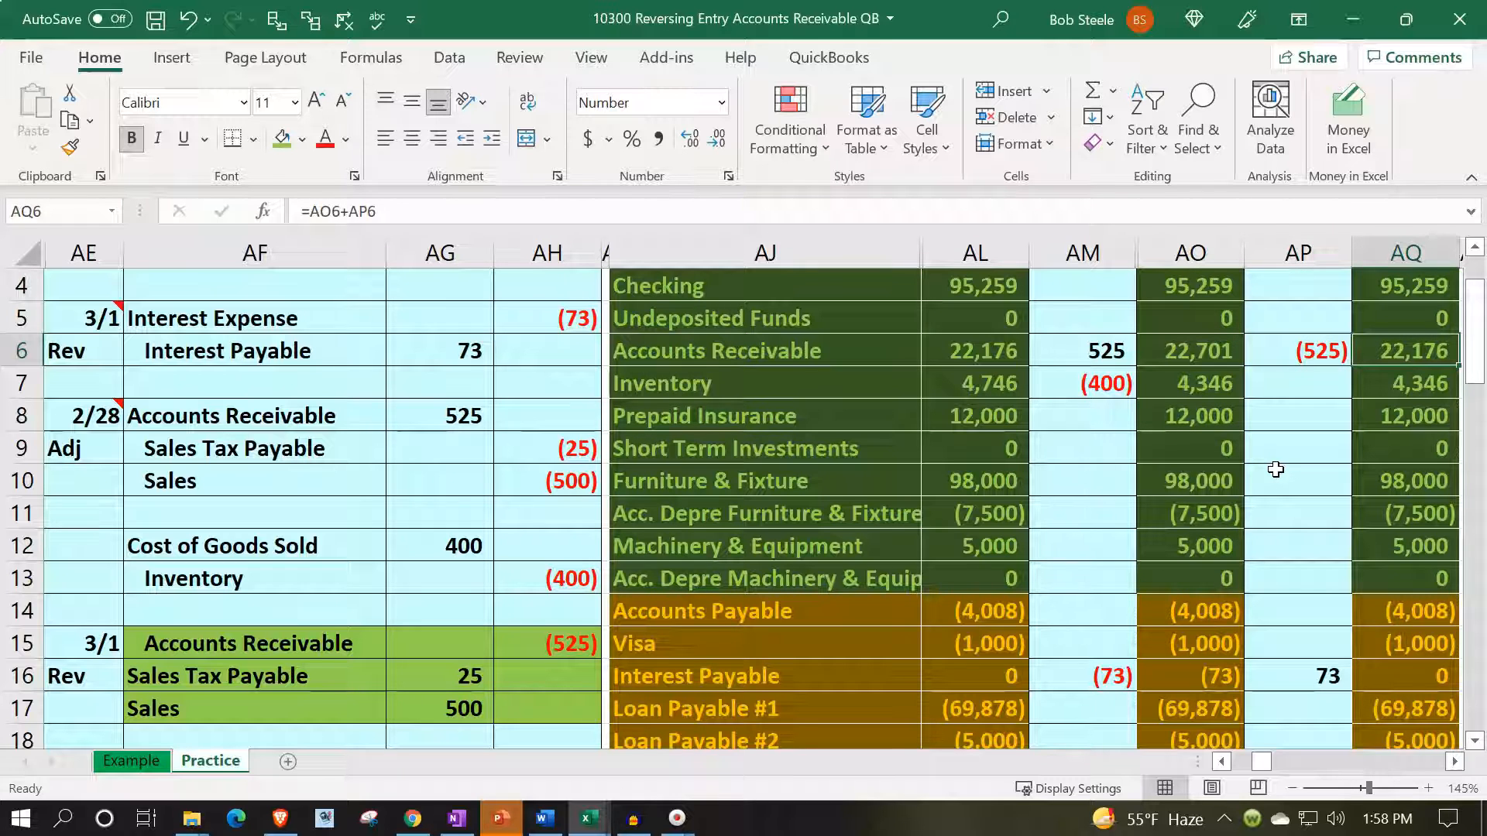
Post the Sales Tax Payable reversal in AP20 with =AG16 and review that row across to the 3/1 trial balance
scroll(620, 565, "down", 1)
left_click_drag(288, 577, 536, 584)
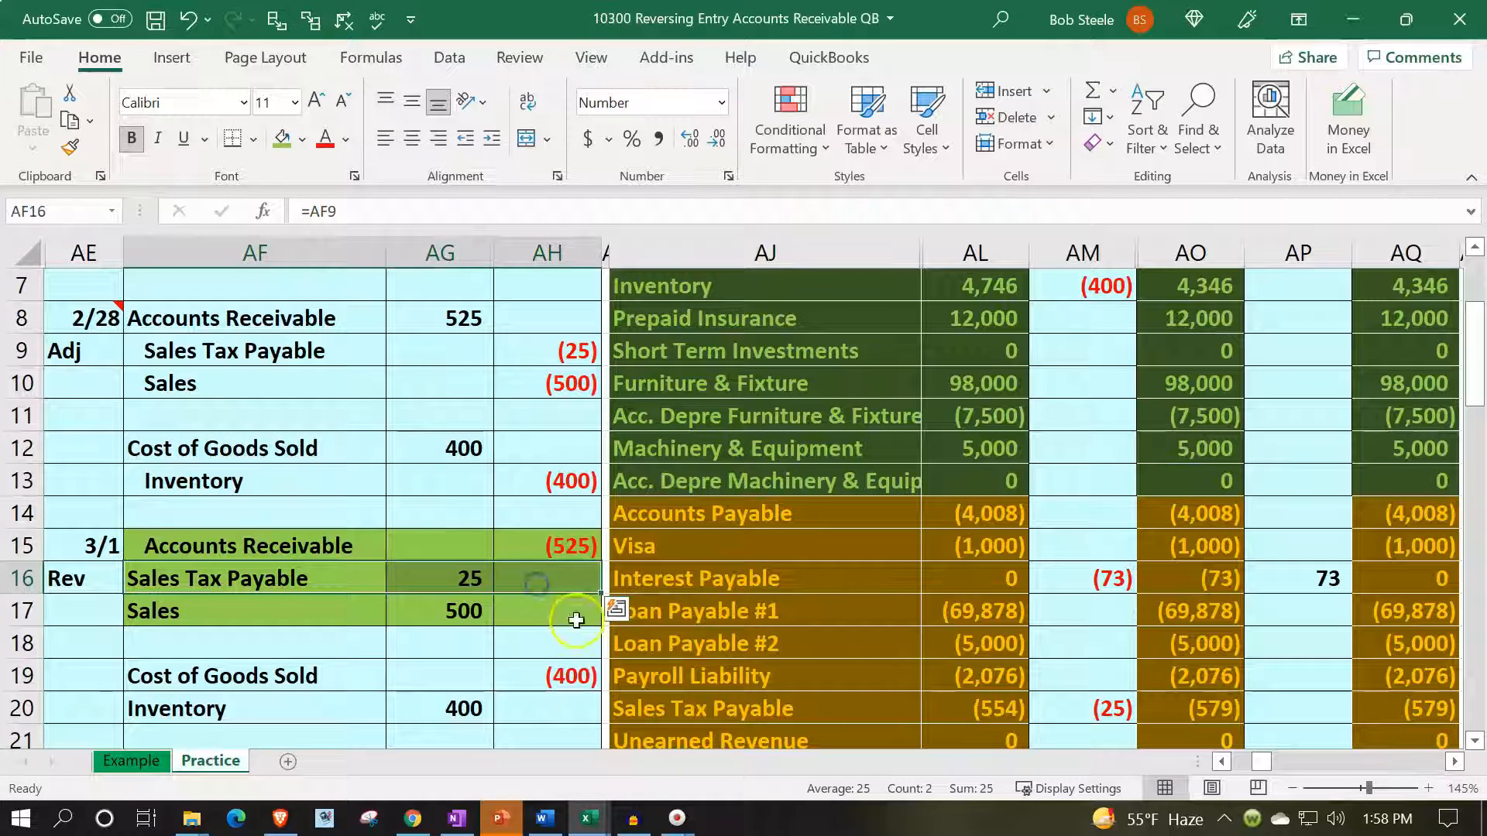
left_click(774, 642)
scroll(779, 639, "down", 1)
left_click(774, 611)
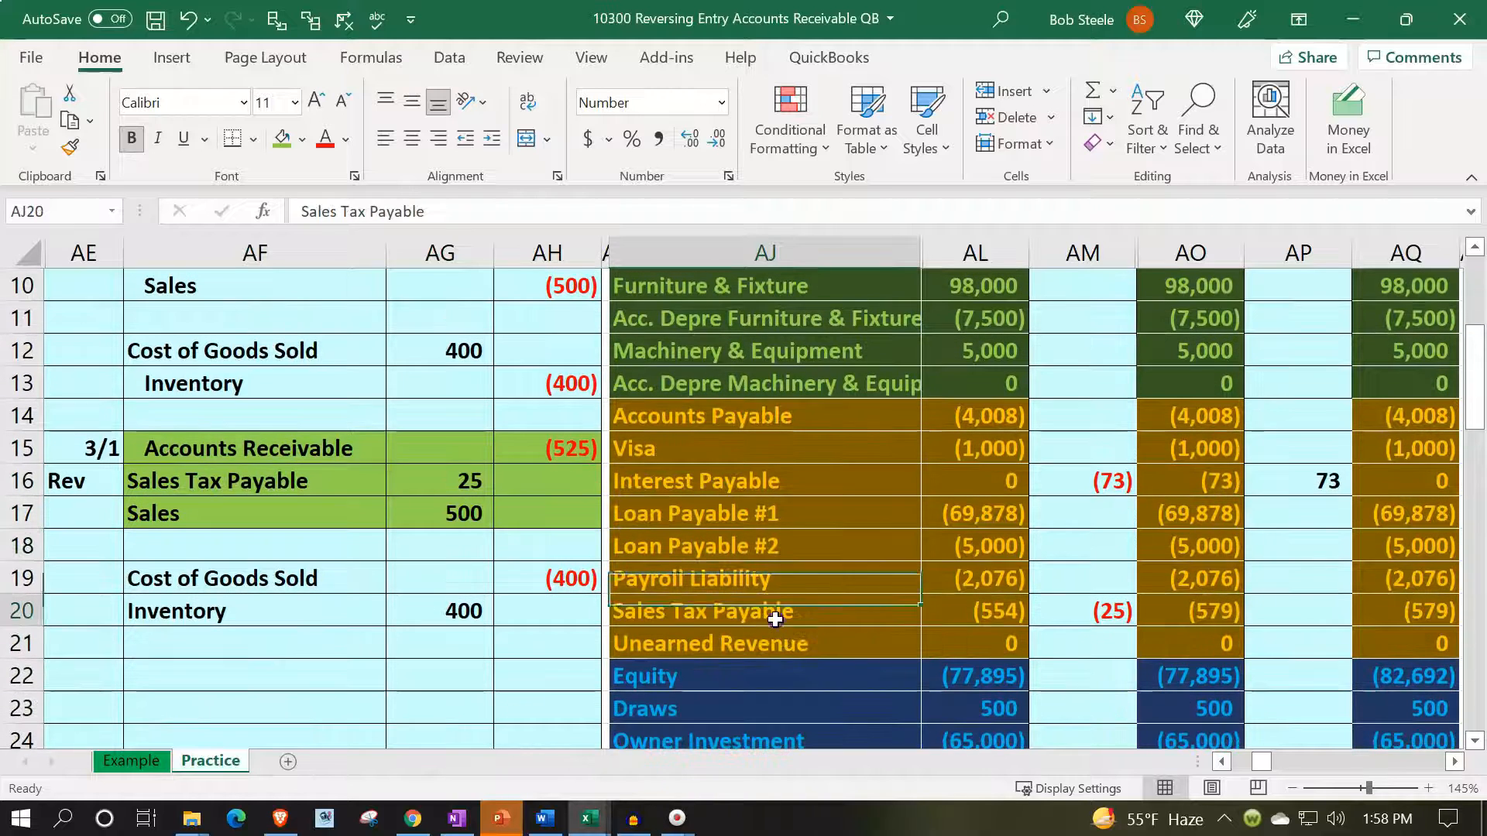
key("Right")
key("Right")
key("Right")
key("Right")
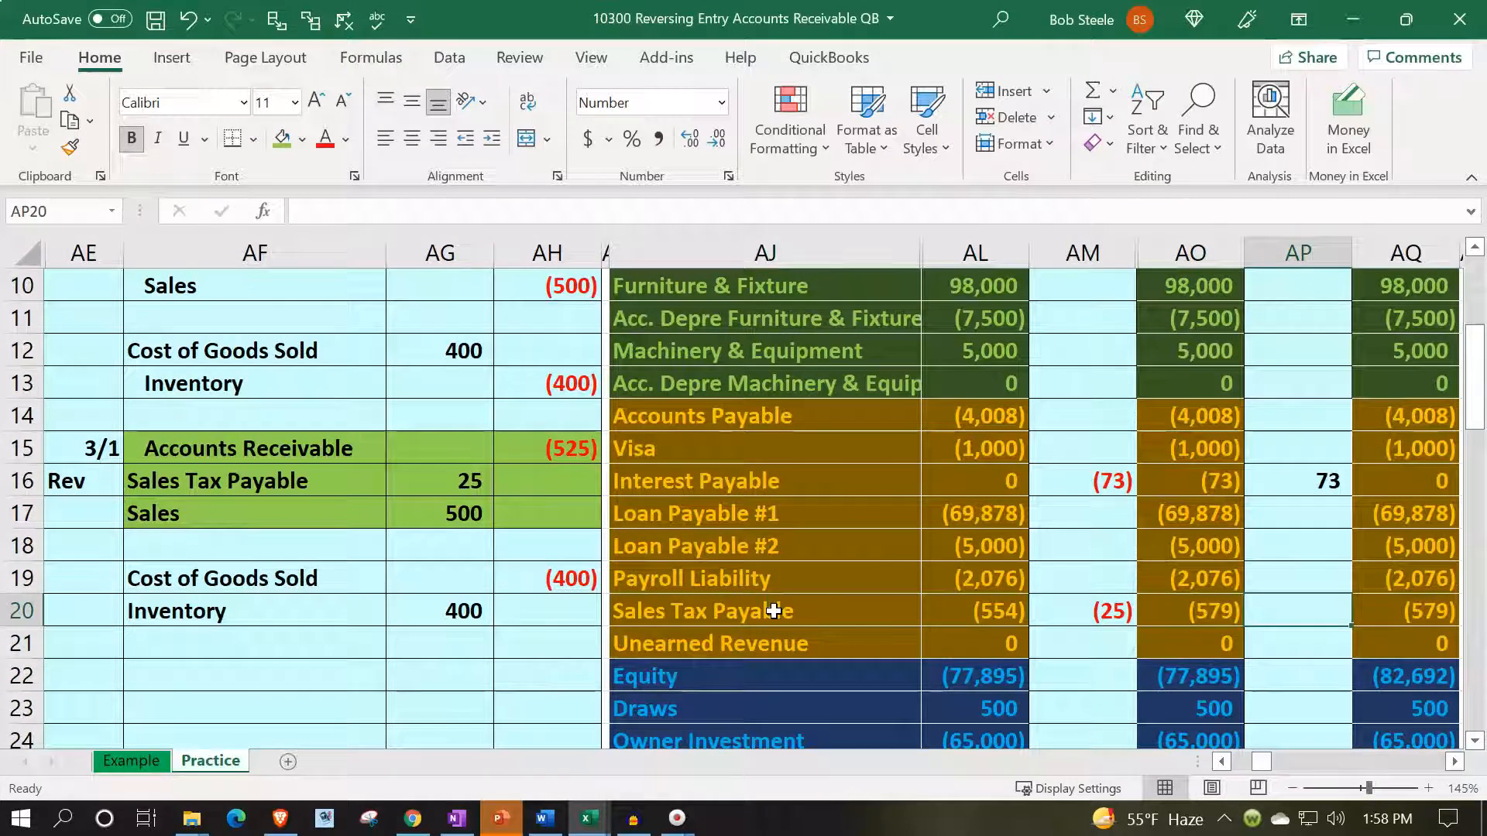
type("=")
key("Left")
key("Left")
key("Left")
key("Left")
key("Left")
key("Left")
key("Left")
key("Up")
key("Up")
key("Up")
key("Up")
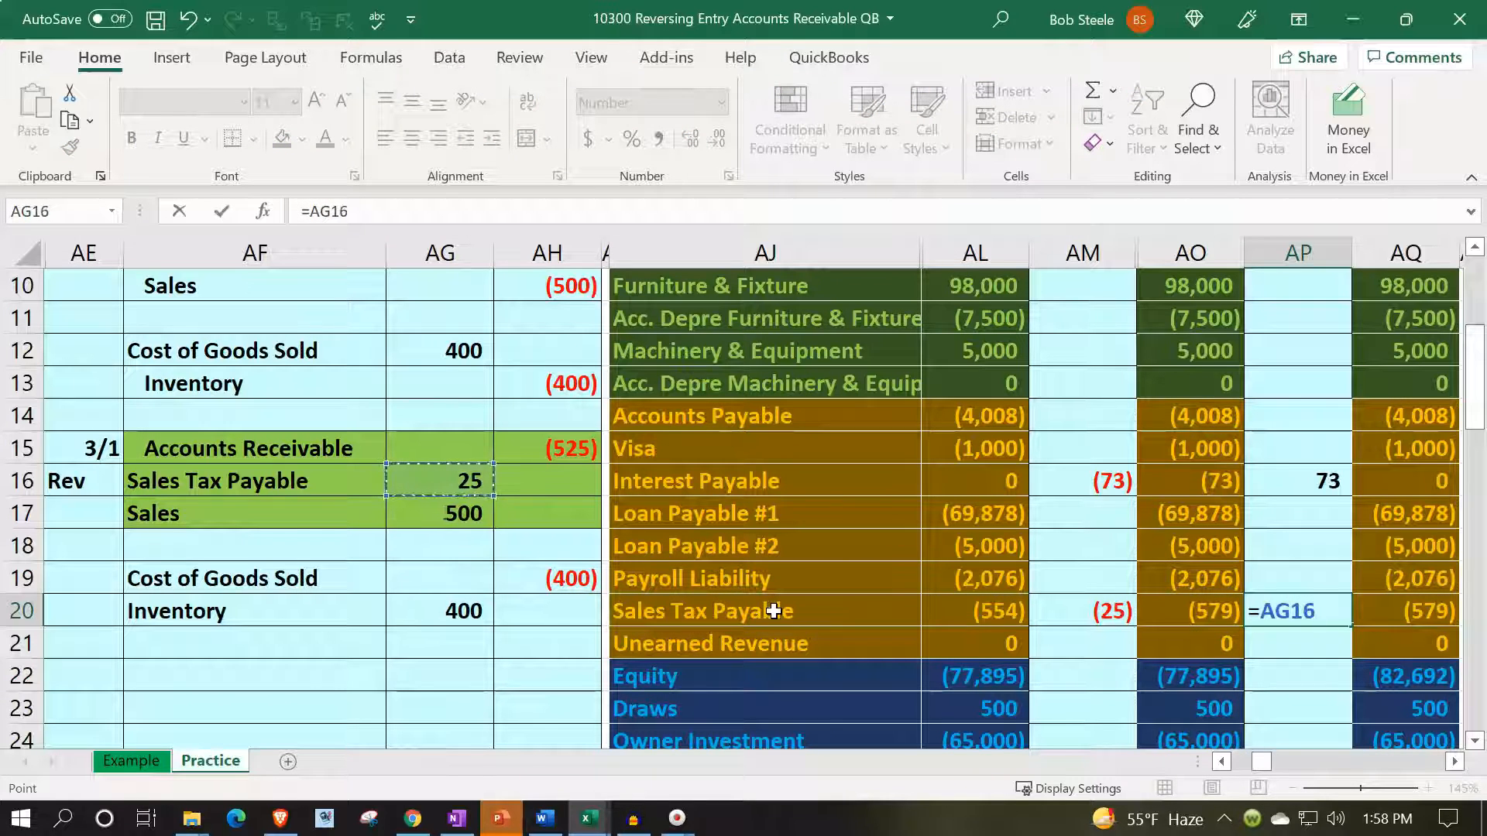
key("Return")
key("Up")
key("Left")
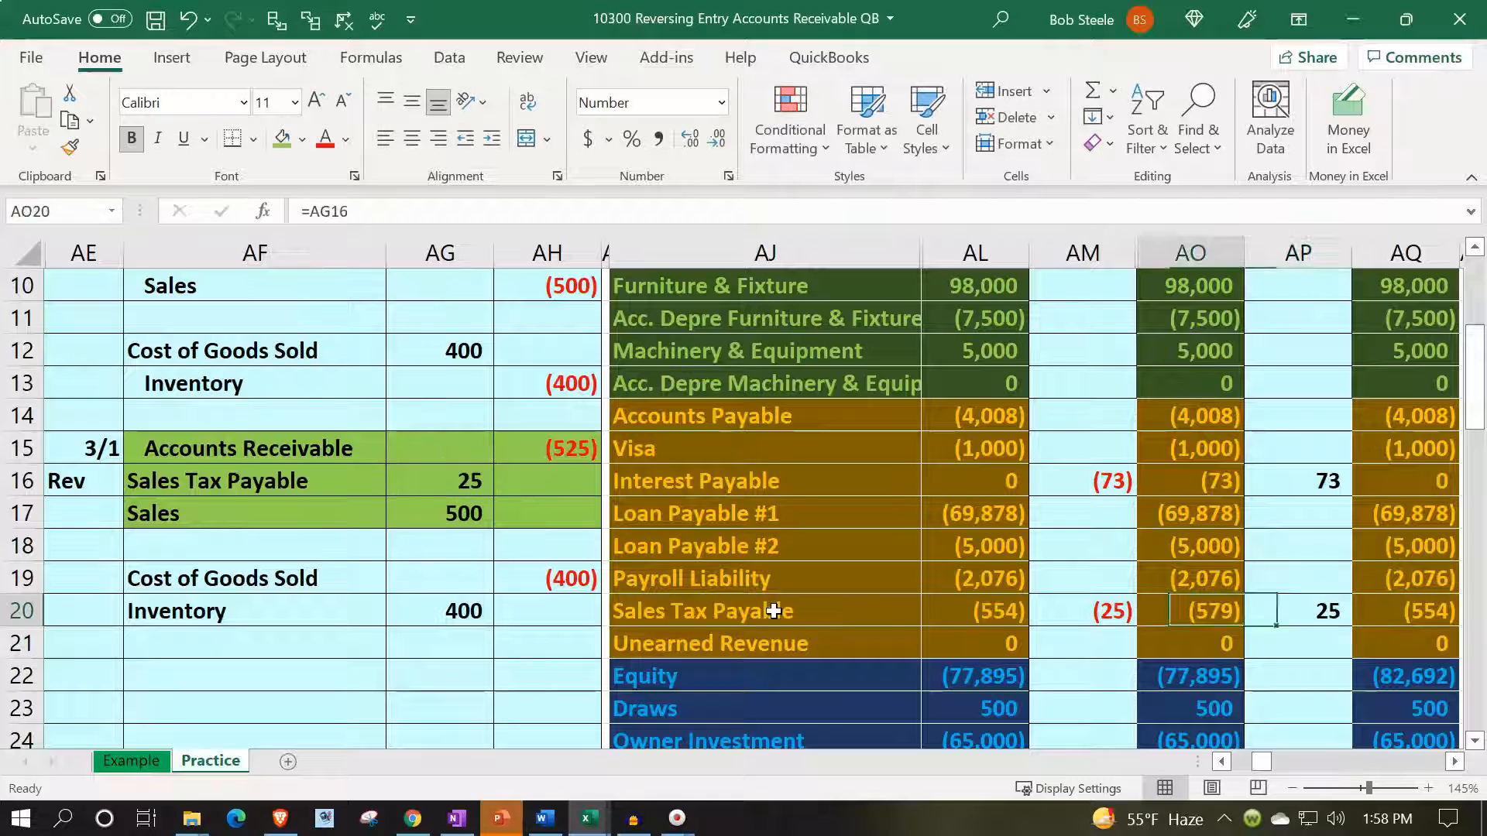
key("Left")
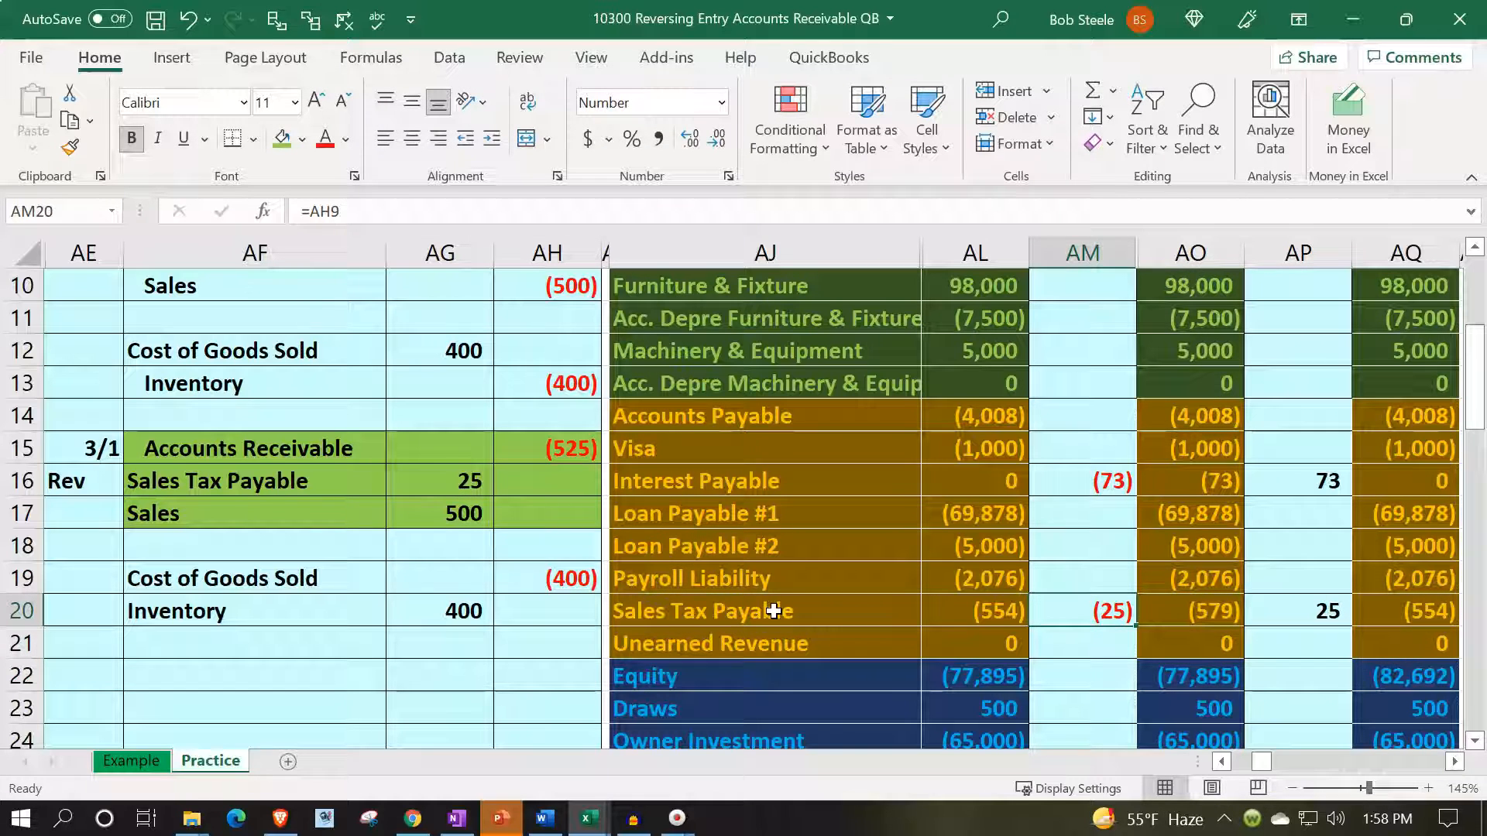
key("Right")
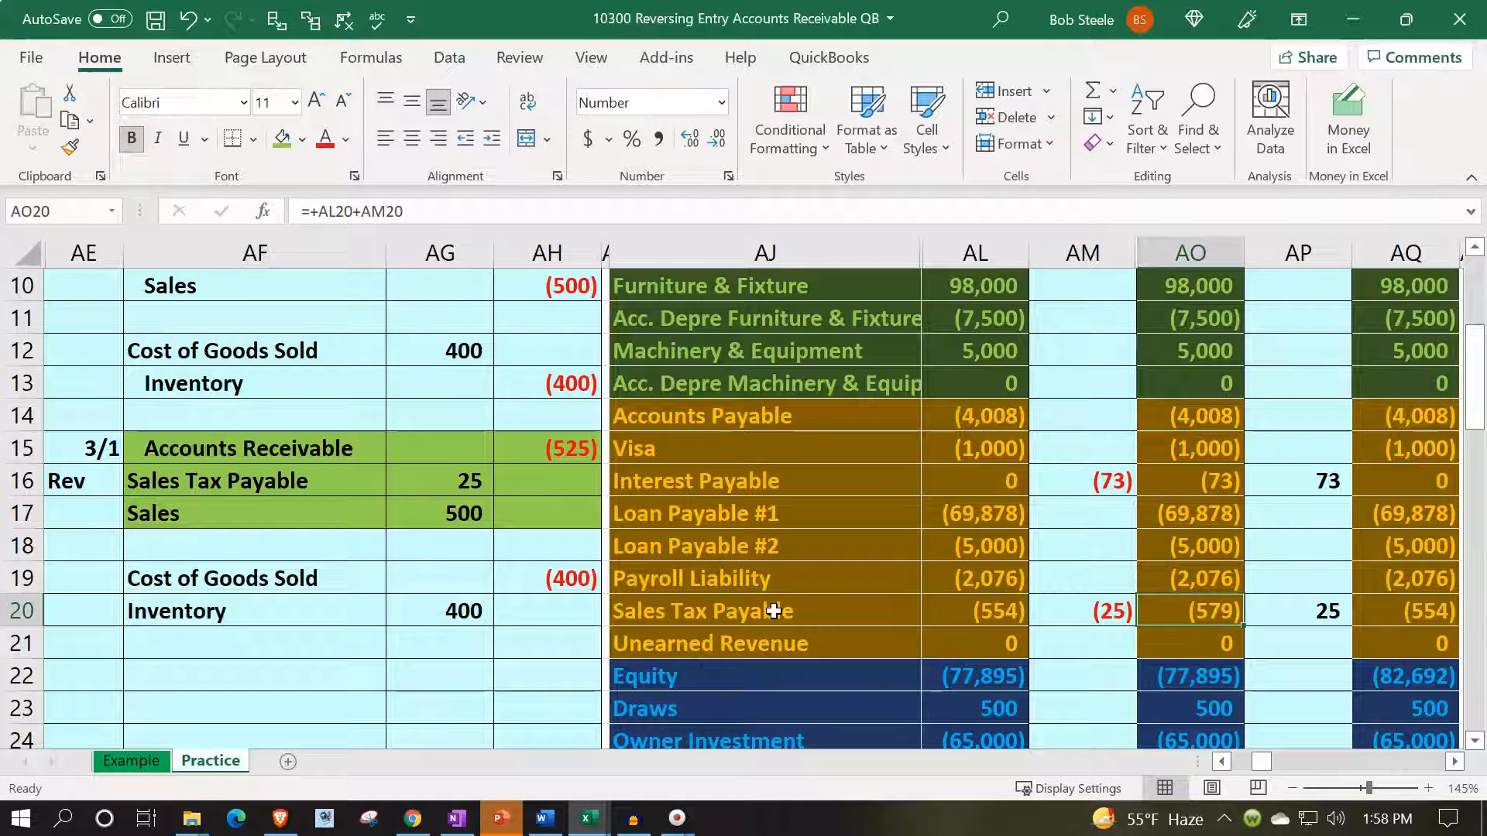
key("Right")
key("Right")
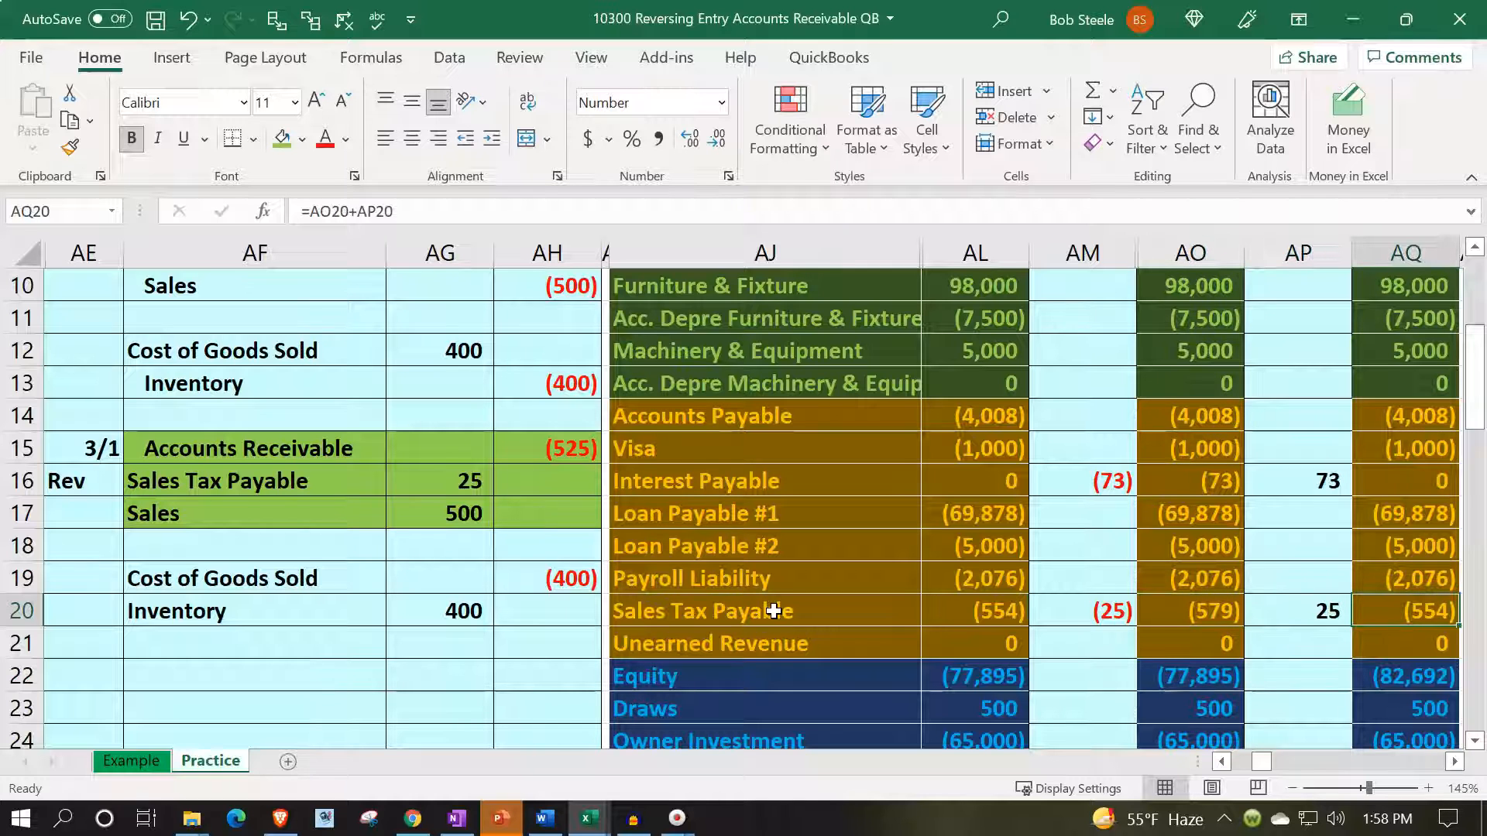
Post the Sales reversal to the Reversing Entries column by linking AP26 to the debit with =AG17
left_click_drag(206, 514, 465, 513)
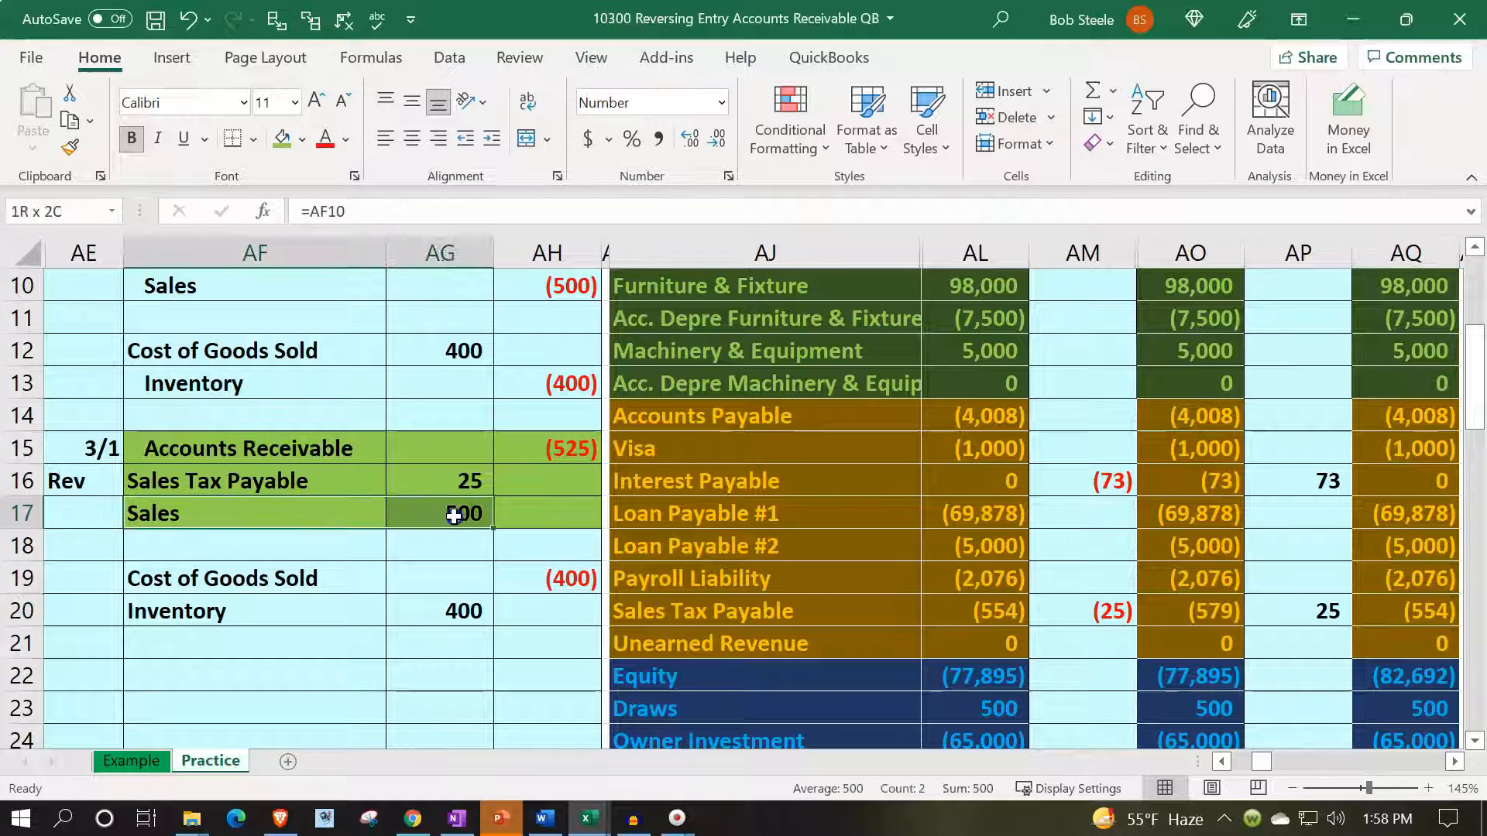
scroll(1065, 650, "down", 2)
left_click(1105, 614)
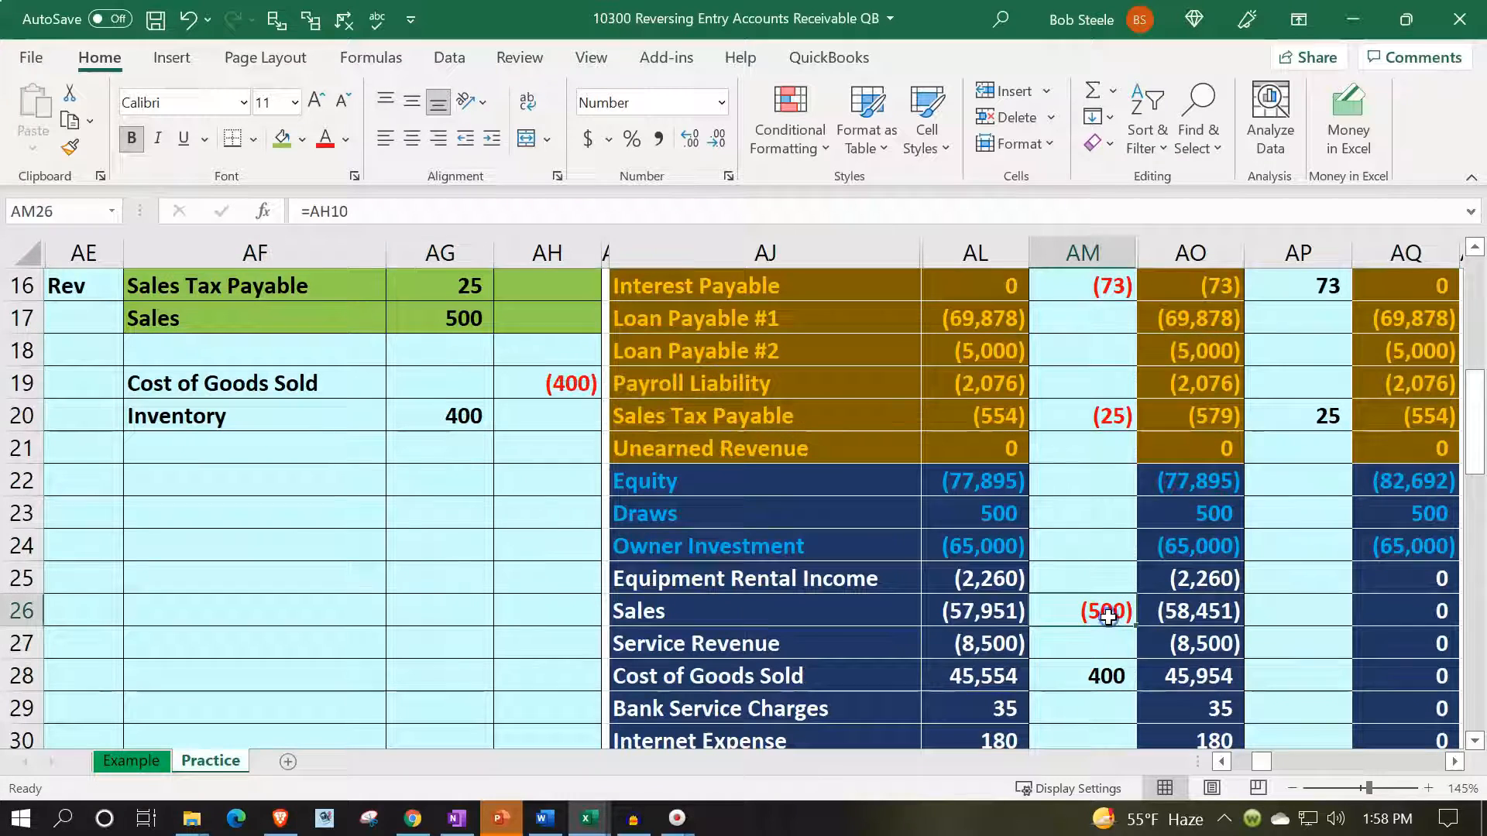
key("Right")
key("Right")
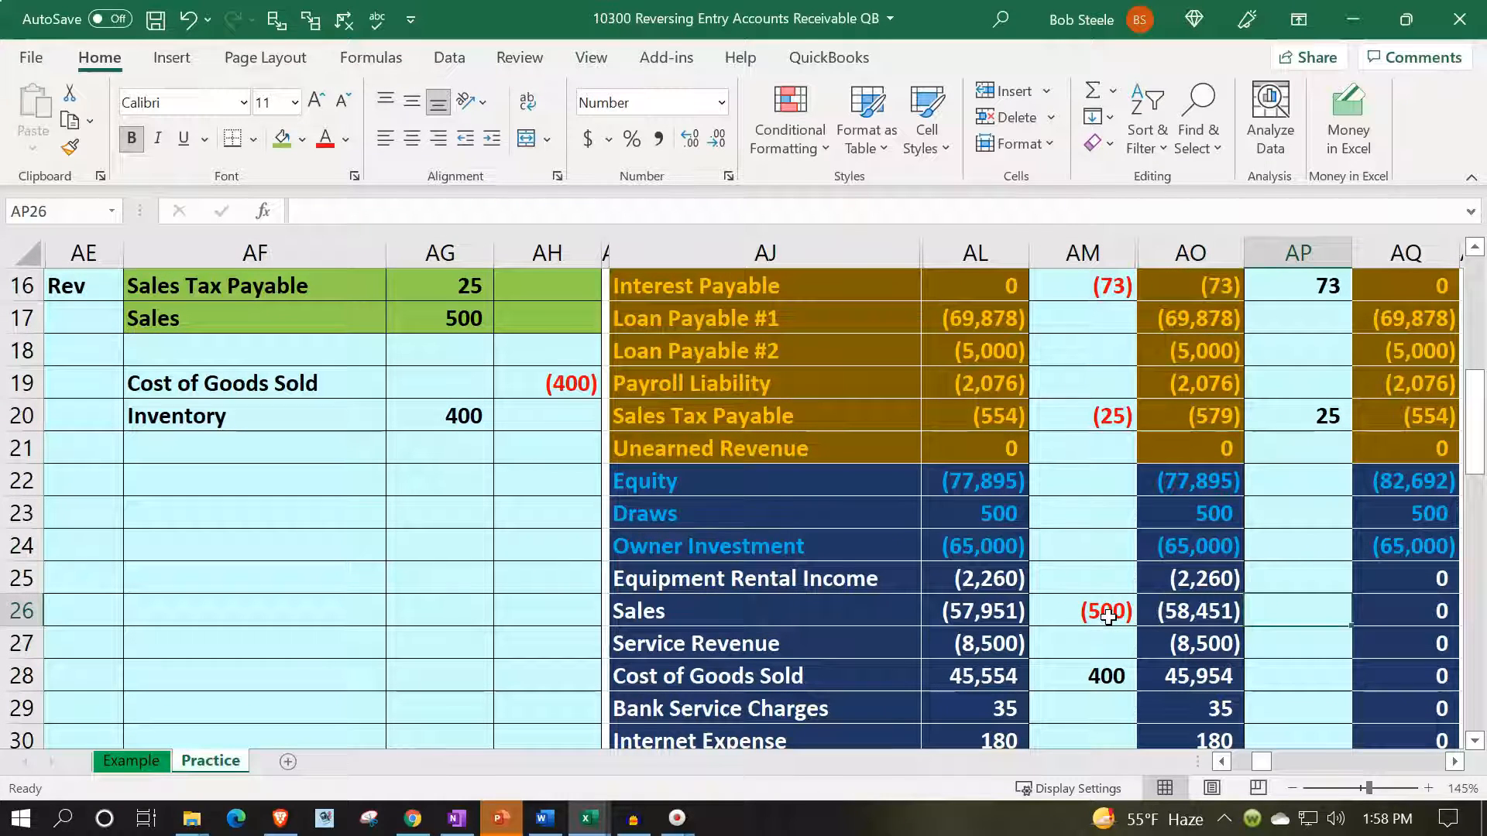
type("=")
key("Left")
key("Left")
key("Left")
key("Left")
key("Left")
key("Left")
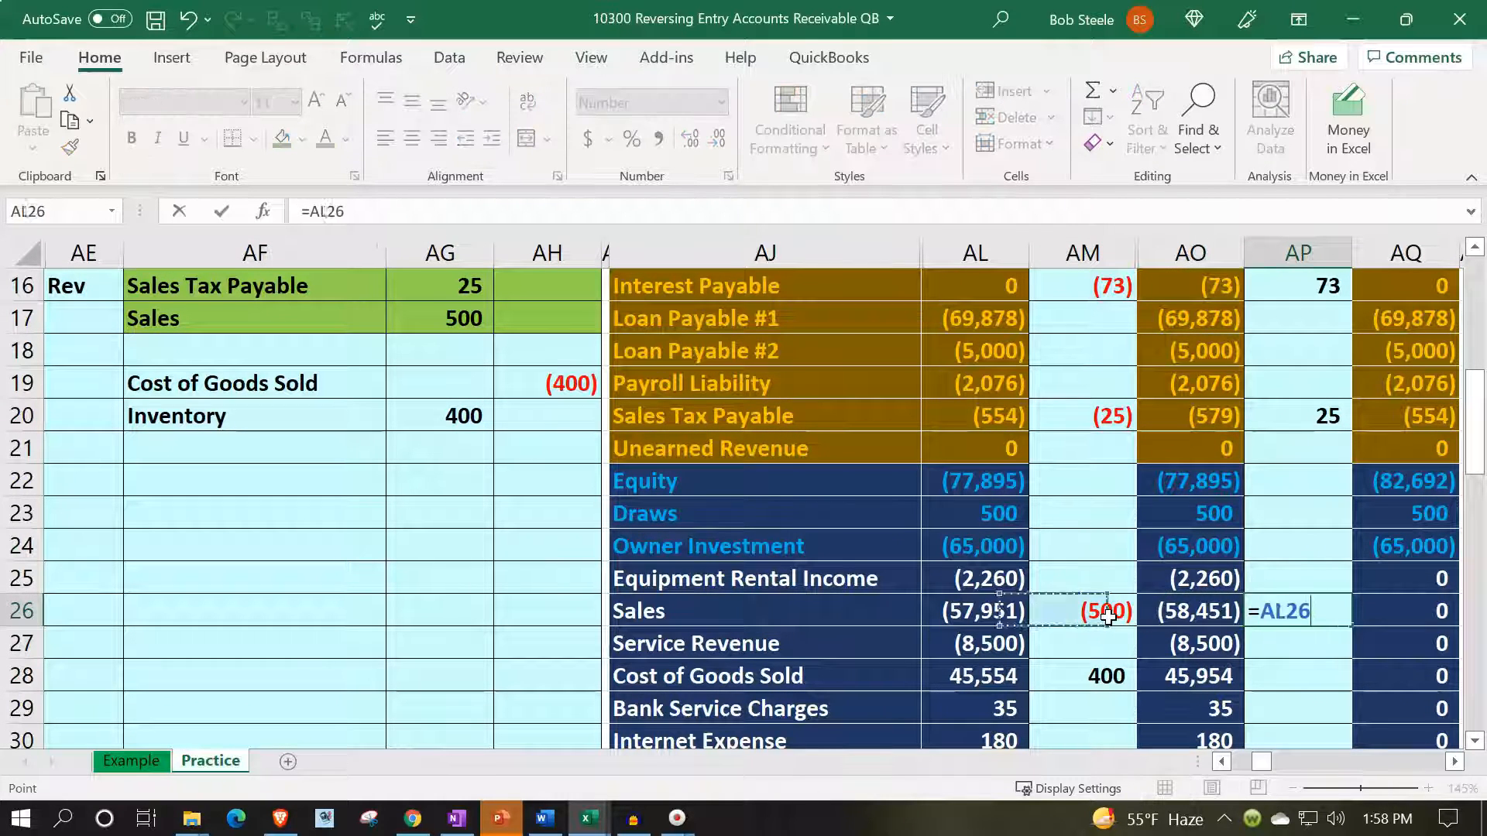
key("Up")
key("Up")
key("Up")
key("Up")
key("Up")
key("Up")
key("Up")
key("Up")
key("Left")
key("Up")
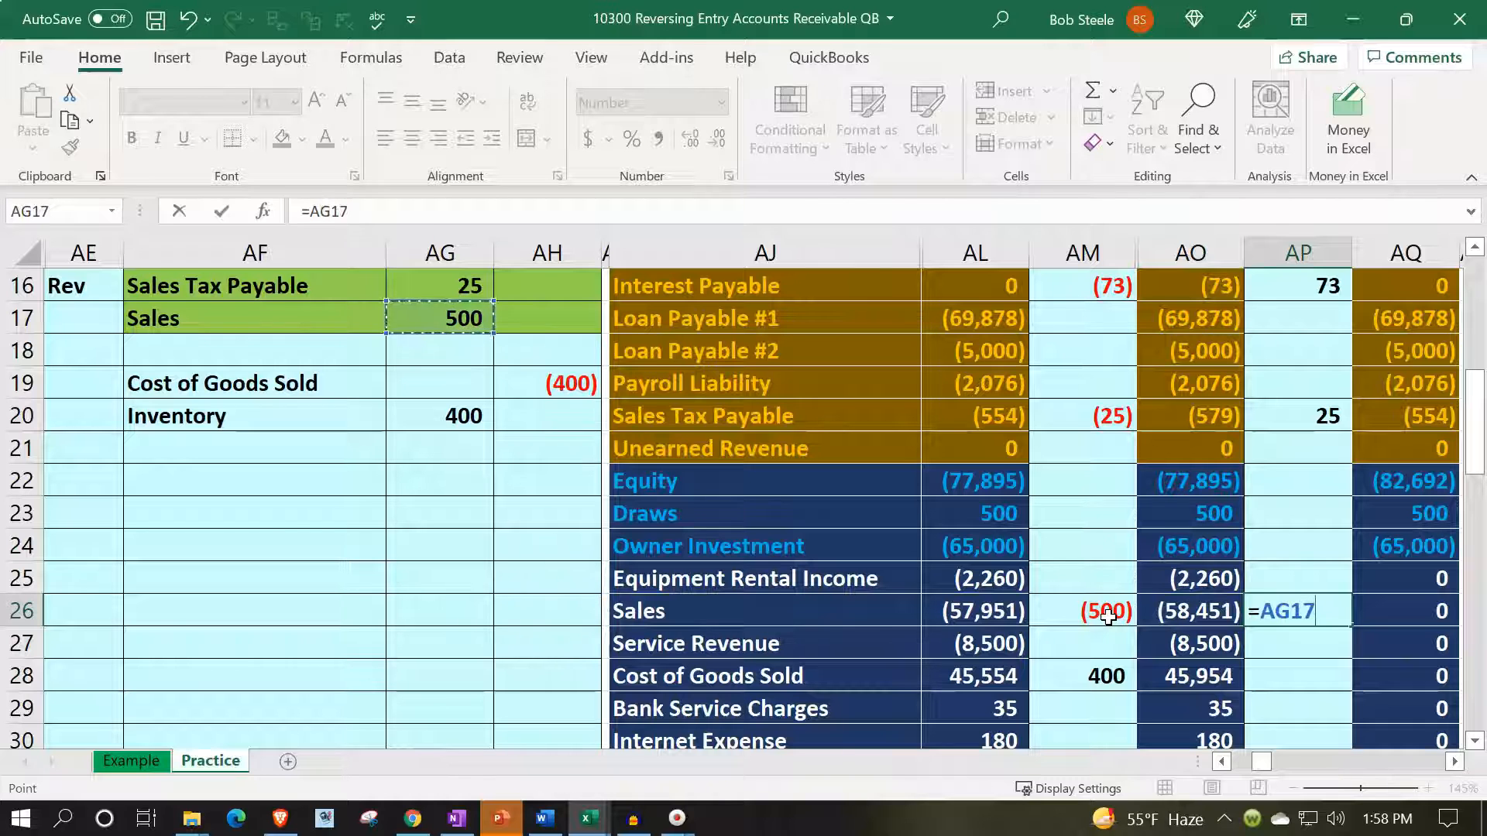
key("Return")
key("Up")
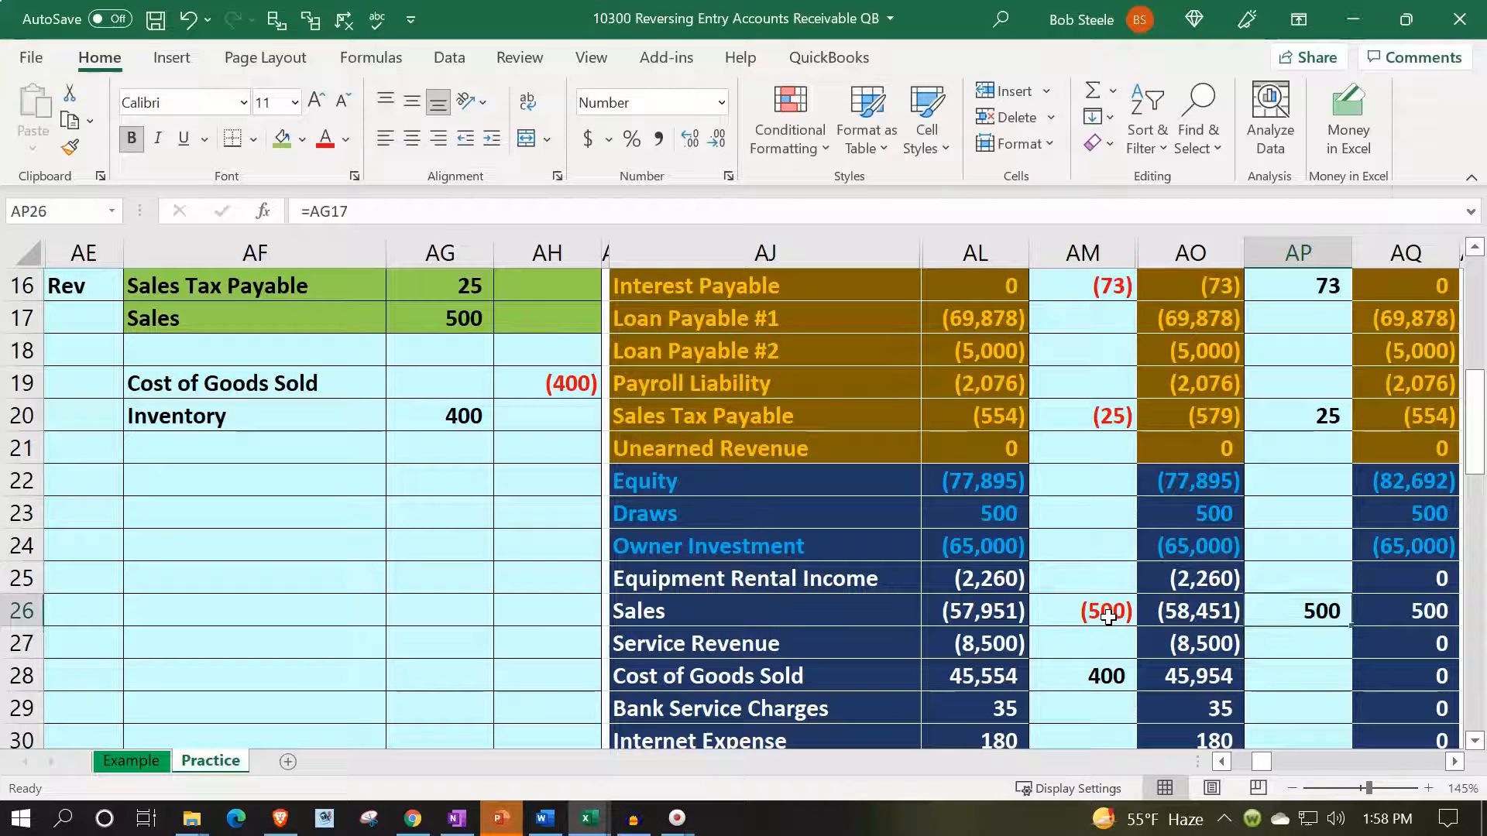
Review the Sales row from AL26 to AO26, the Equity roll-forward formula in AQ22, and the 3/1 Sales balance in AQ26
key("Left")
key("Left")
key("Left")
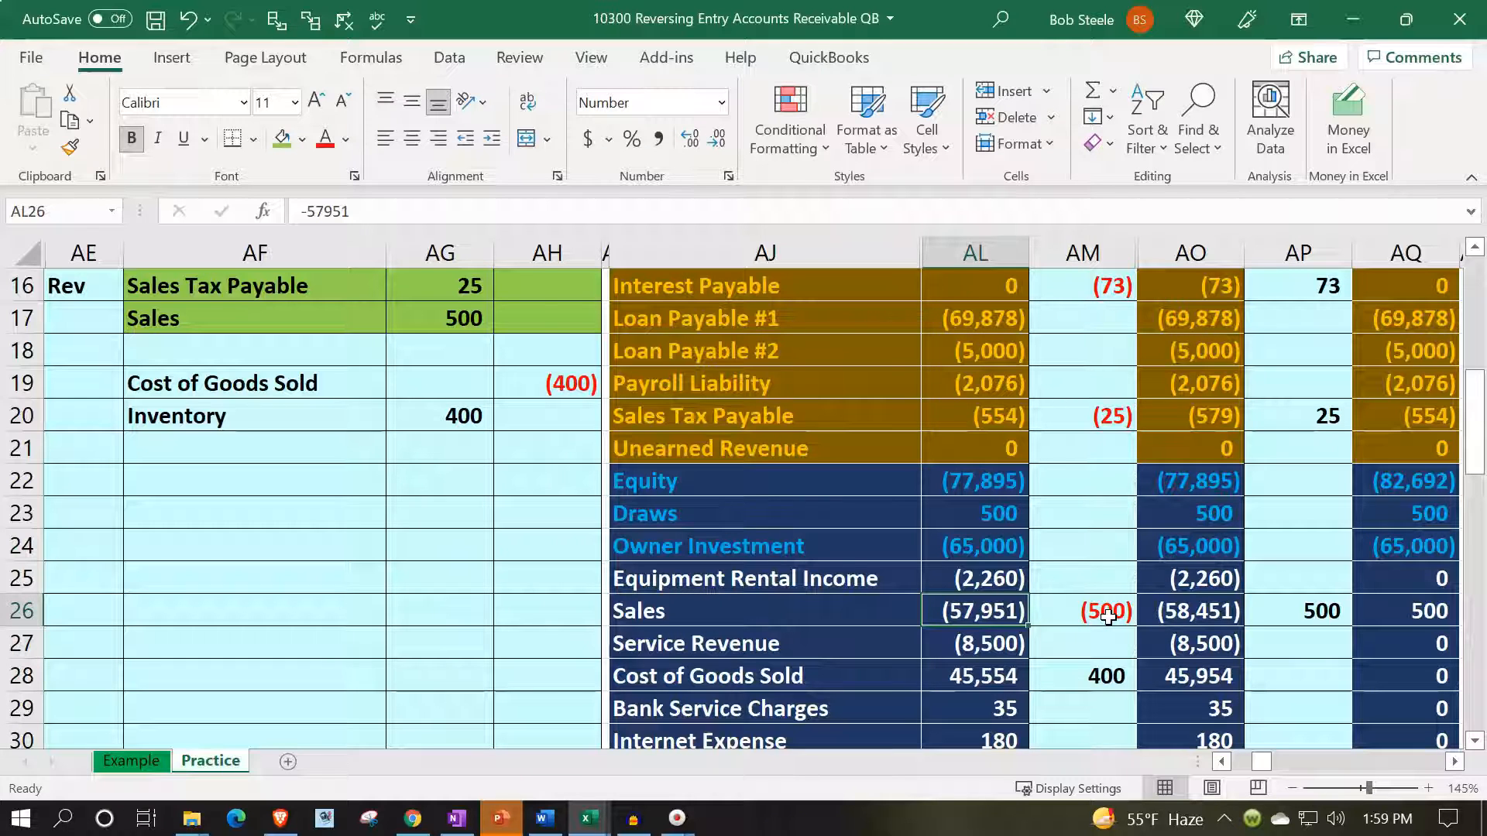
key("Right")
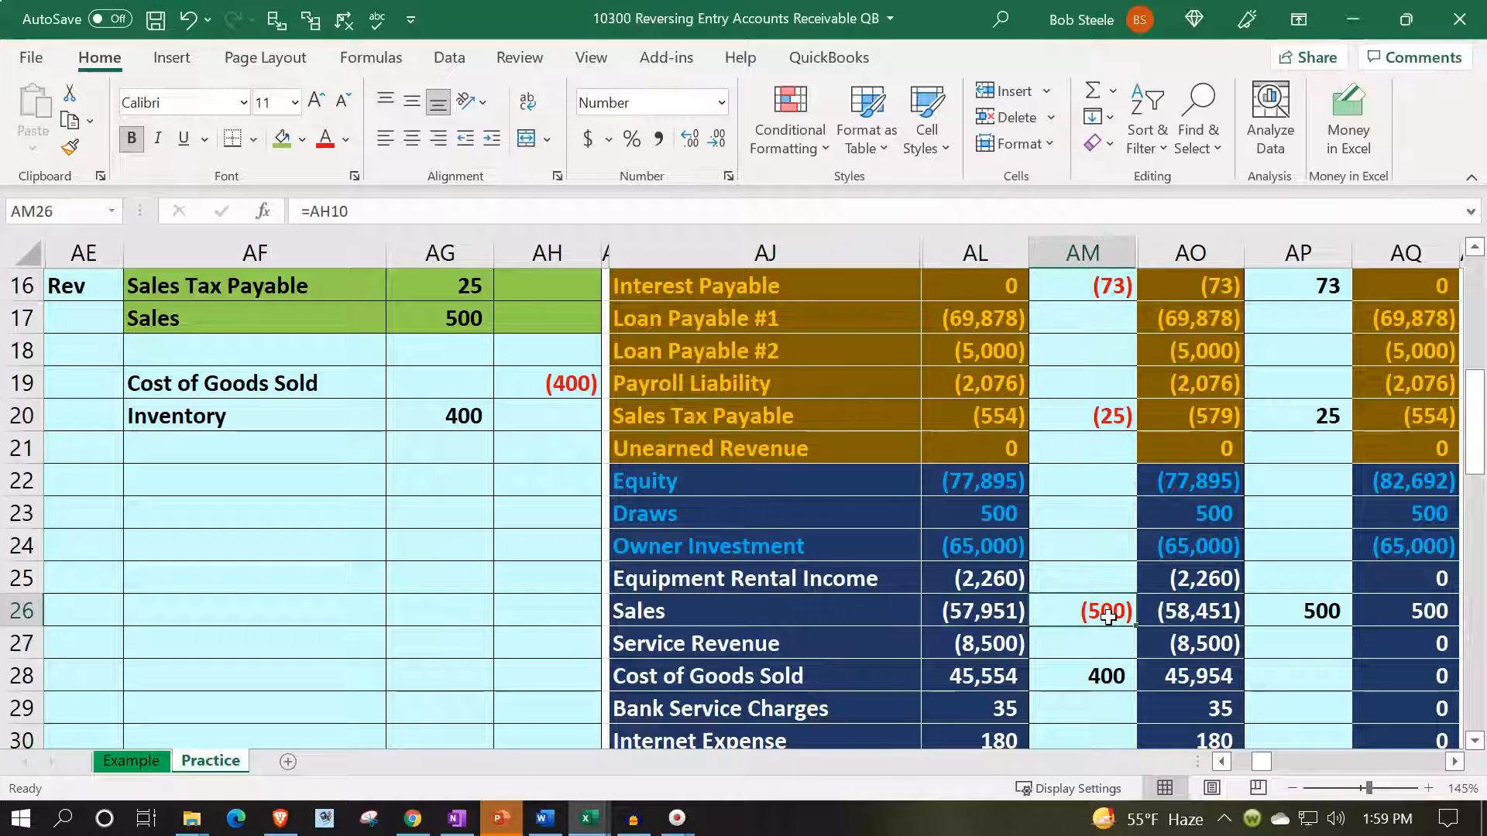
key("Right")
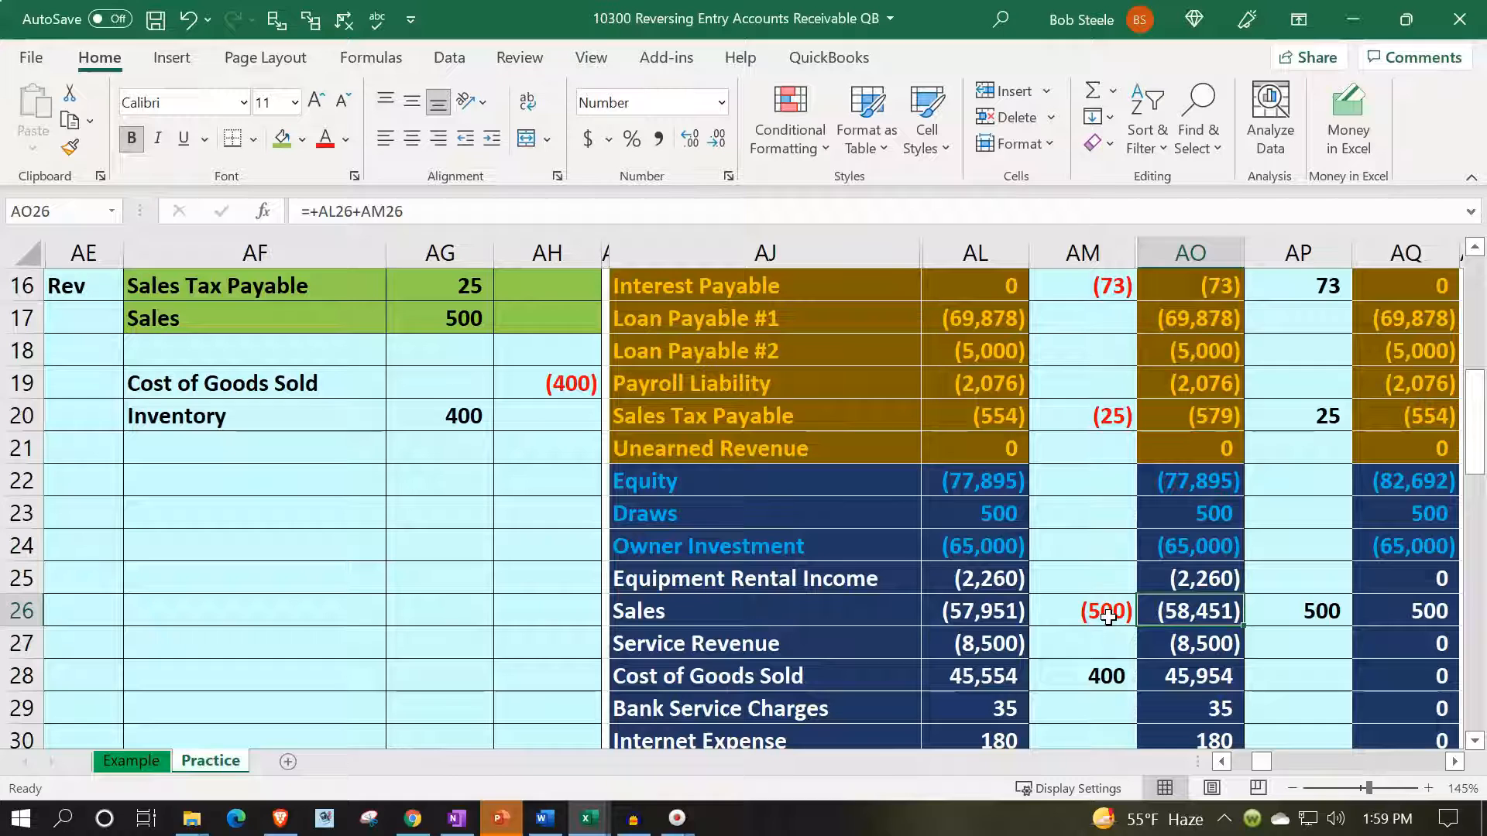
double_click(1402, 473)
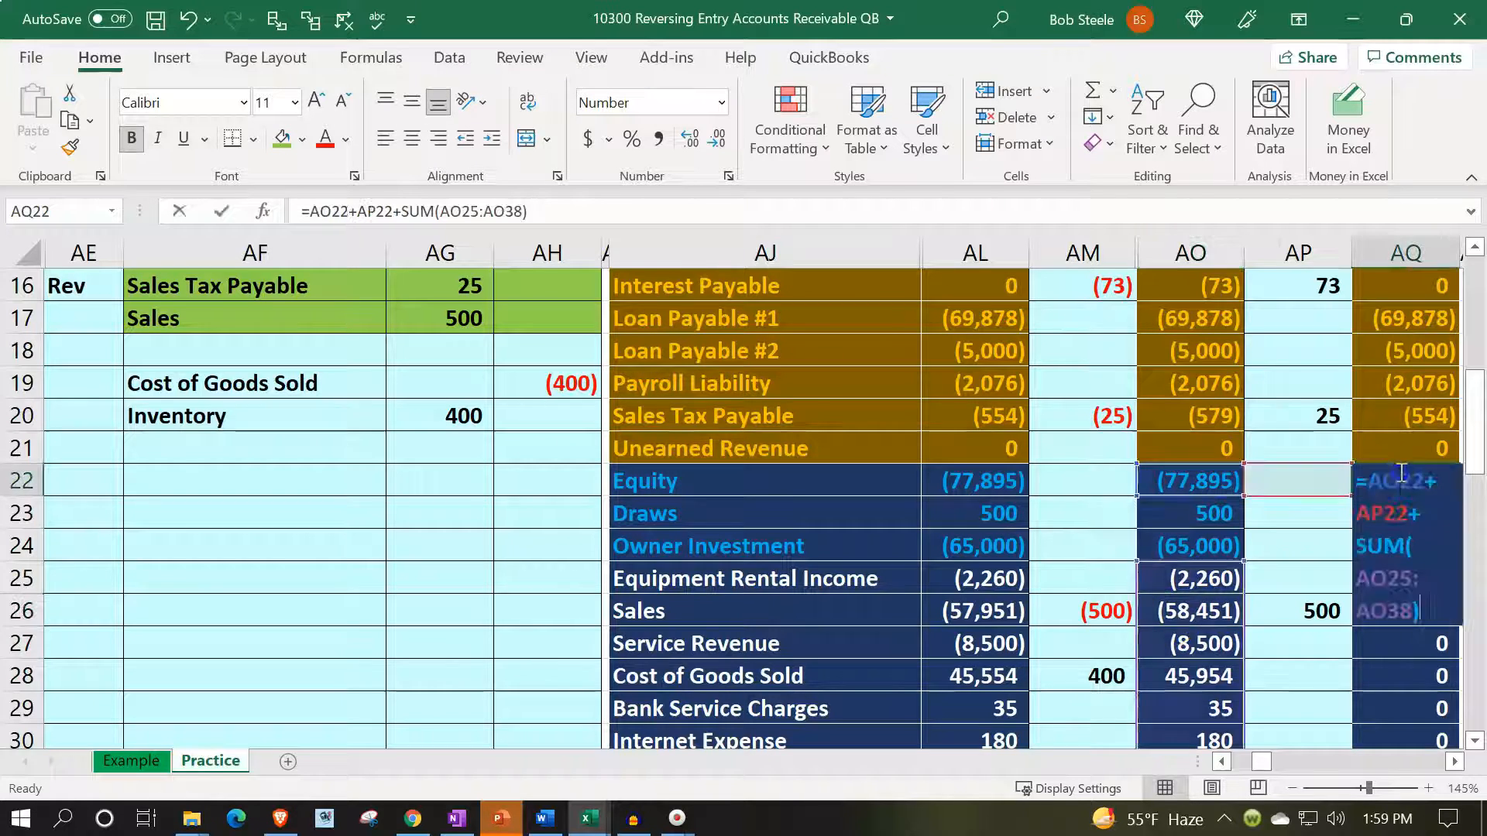
scroll(1287, 482, "down", 4)
scroll(1288, 481, "up", 3)
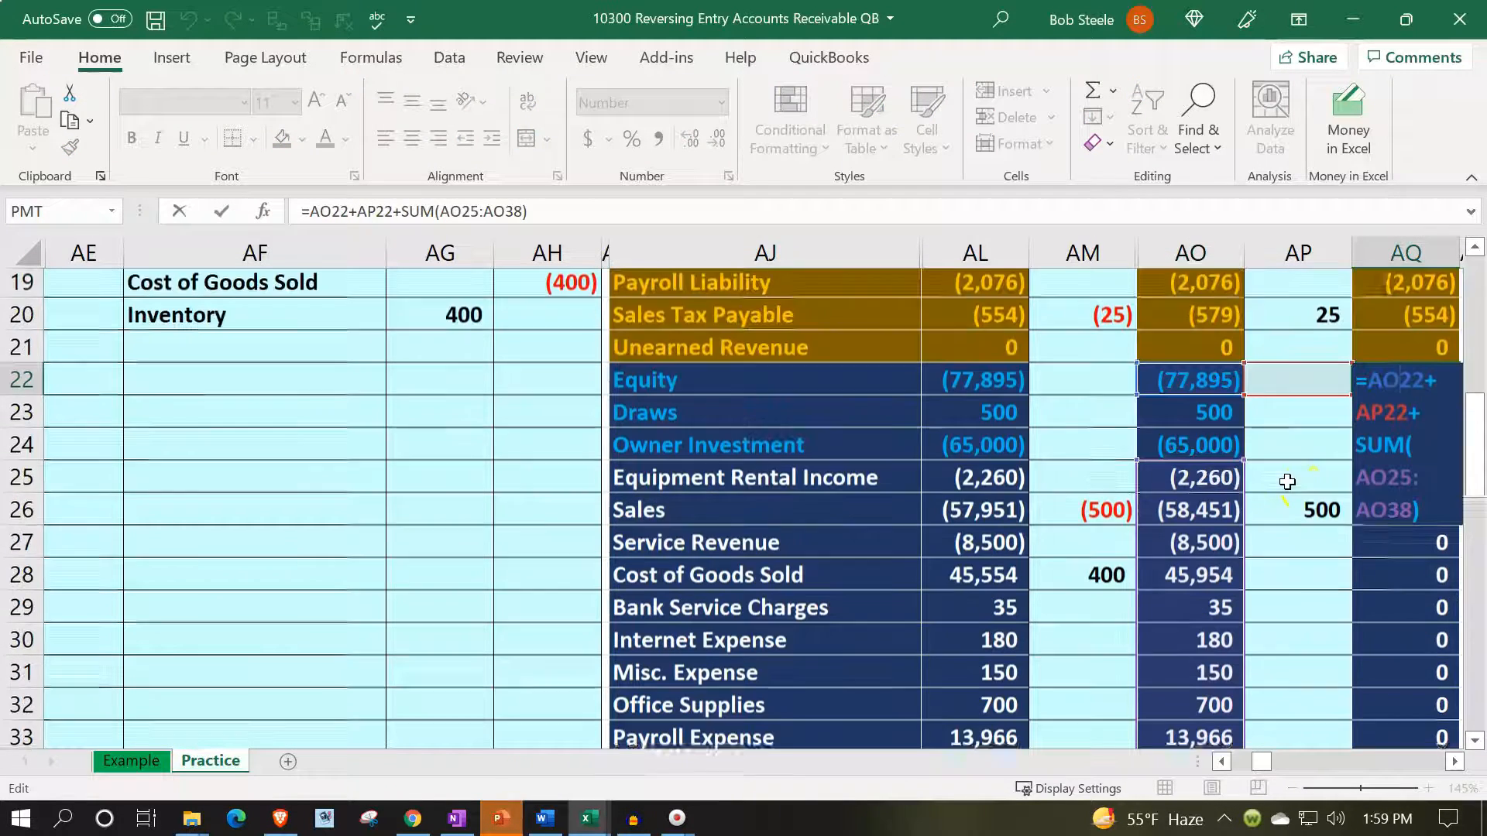
key("Escape")
key("Return")
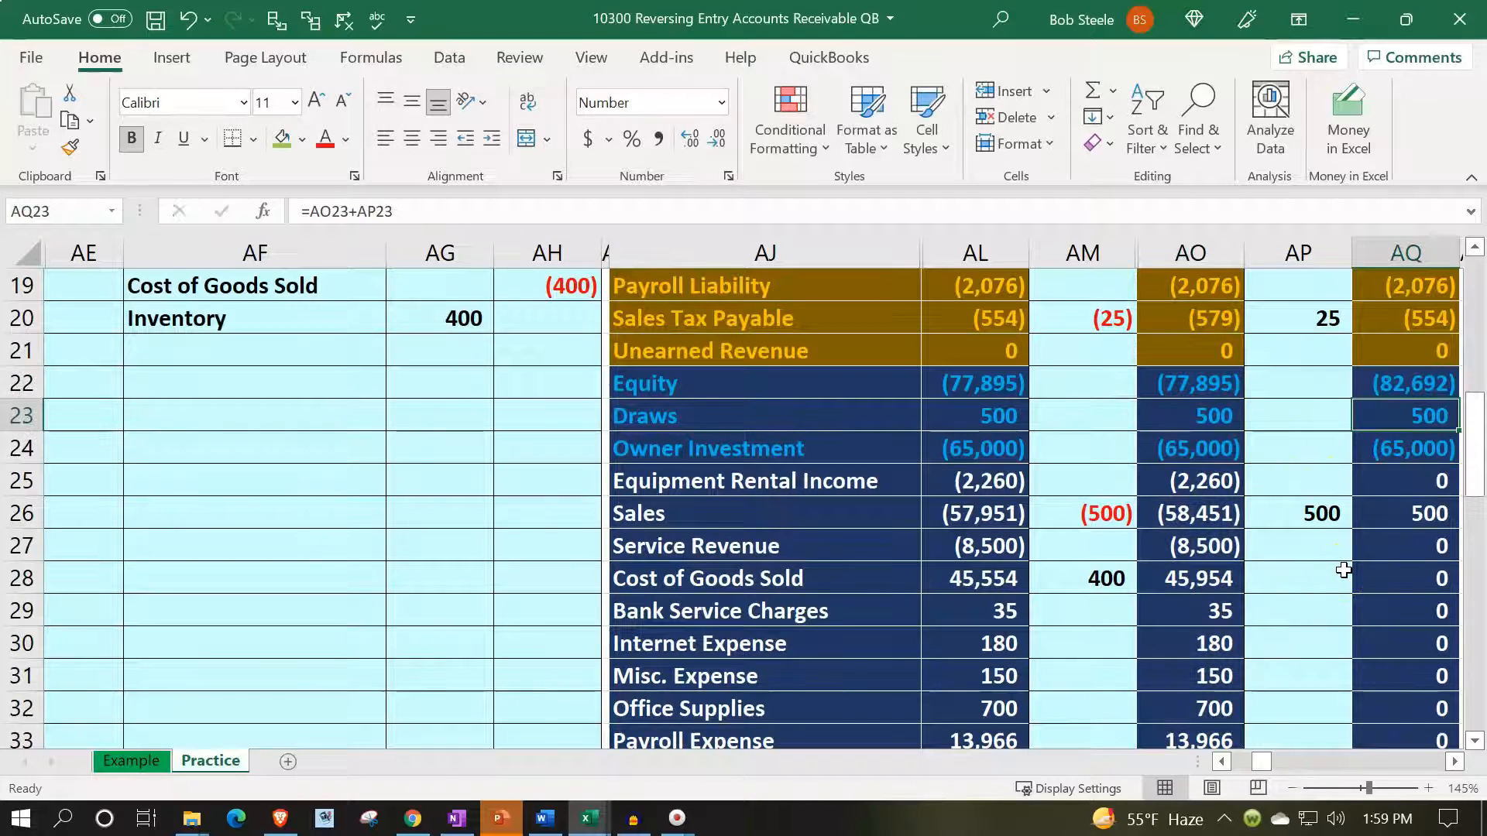
left_click(1382, 519)
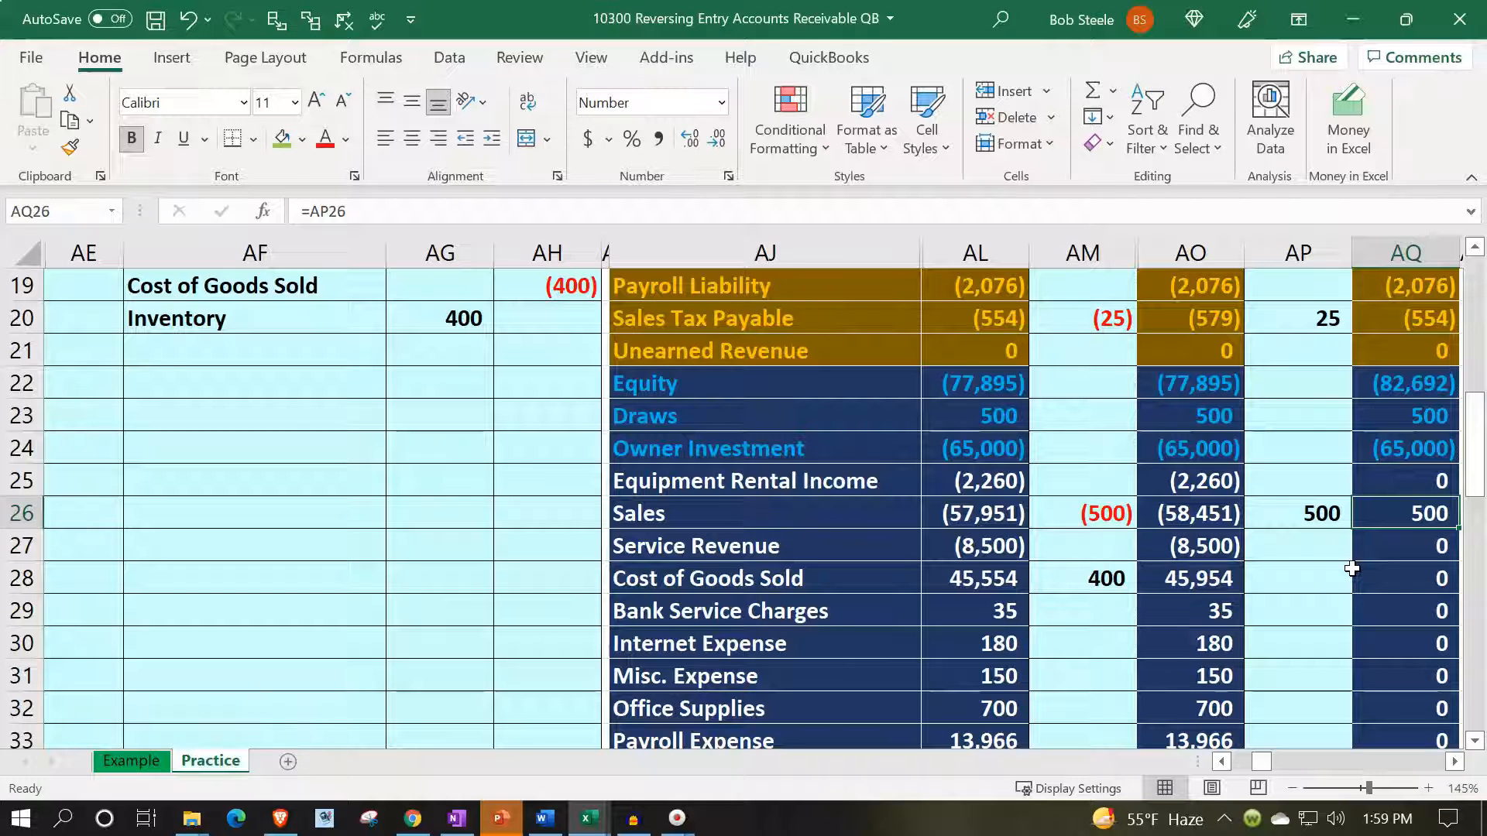
Compare the 2/28 adjusting entry in AF8:AH13 with the Sales reversal in AP26 and the Sales adjustment in AM26
scroll(1351, 569, "up", 6)
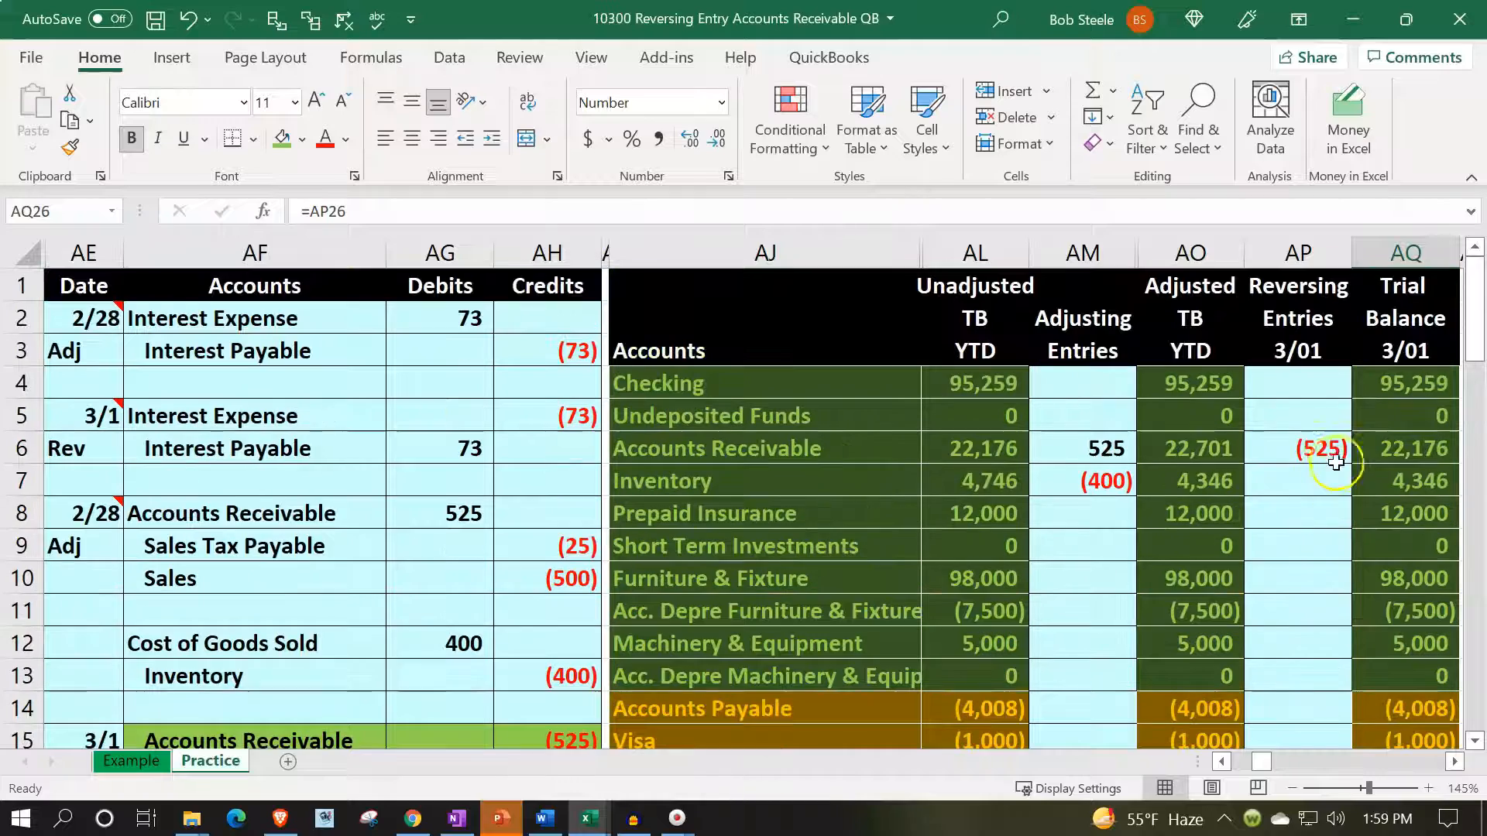
scroll(600, 629, "down", 3)
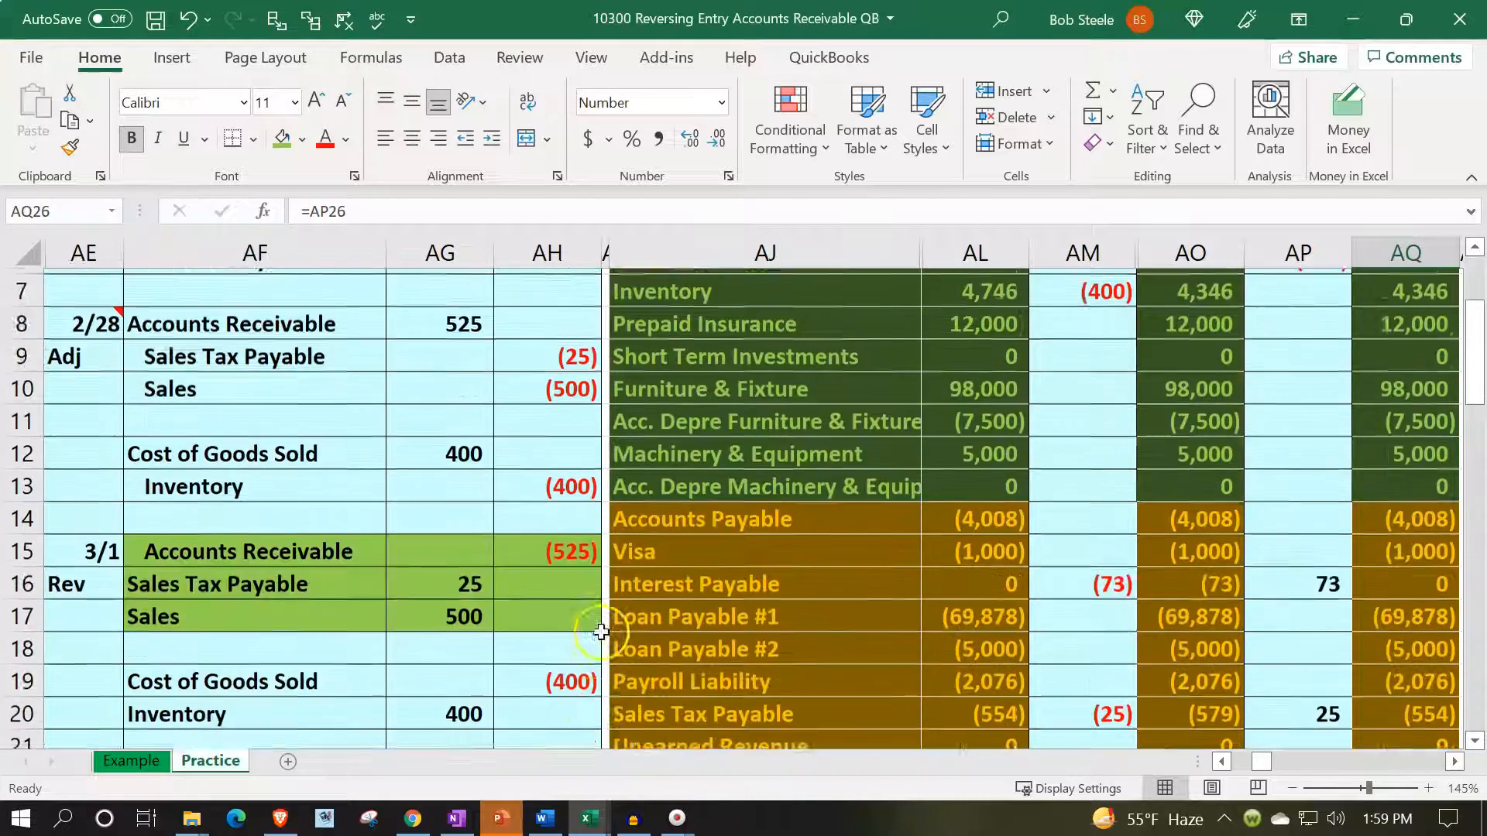
scroll(473, 557, "up", 1)
scroll(450, 533, "up", 1)
left_click_drag(182, 415, 508, 582)
left_click_drag(508, 583, 507, 582)
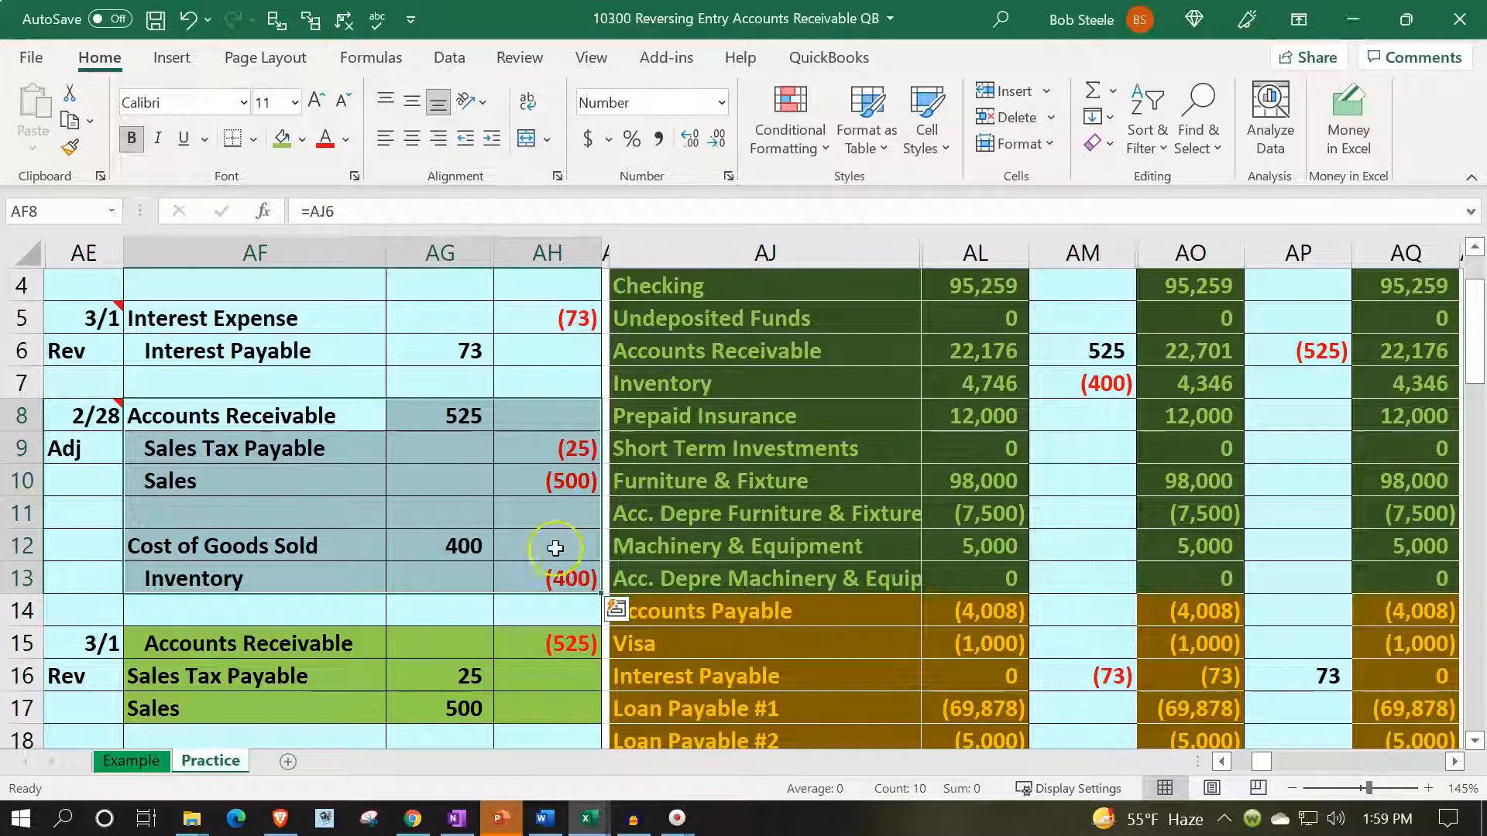
left_click(550, 481)
scroll(702, 551, "down", 3)
scroll(705, 552, "down", 1)
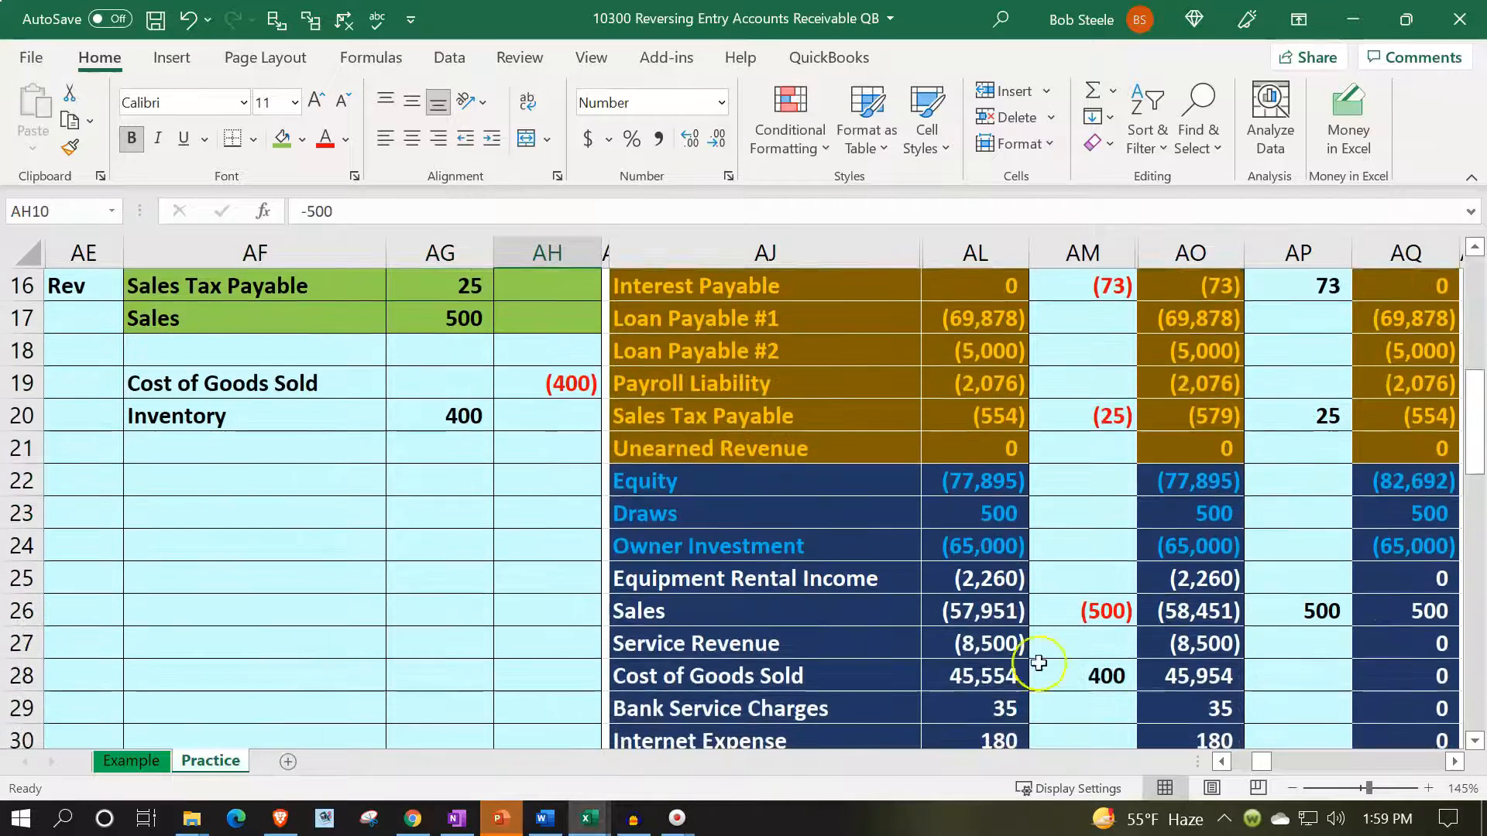
left_click(1287, 611)
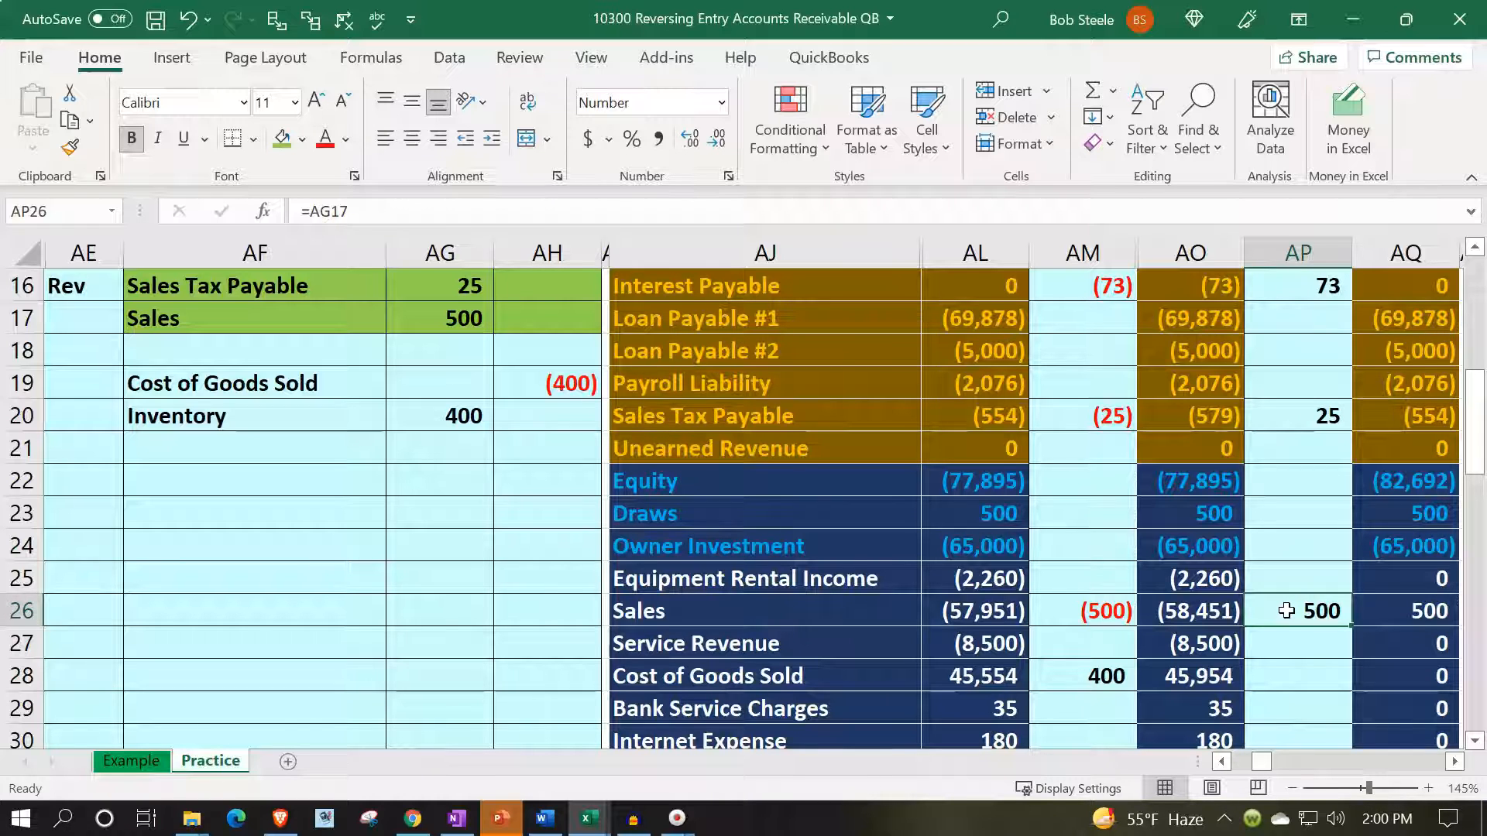
left_click(1111, 609)
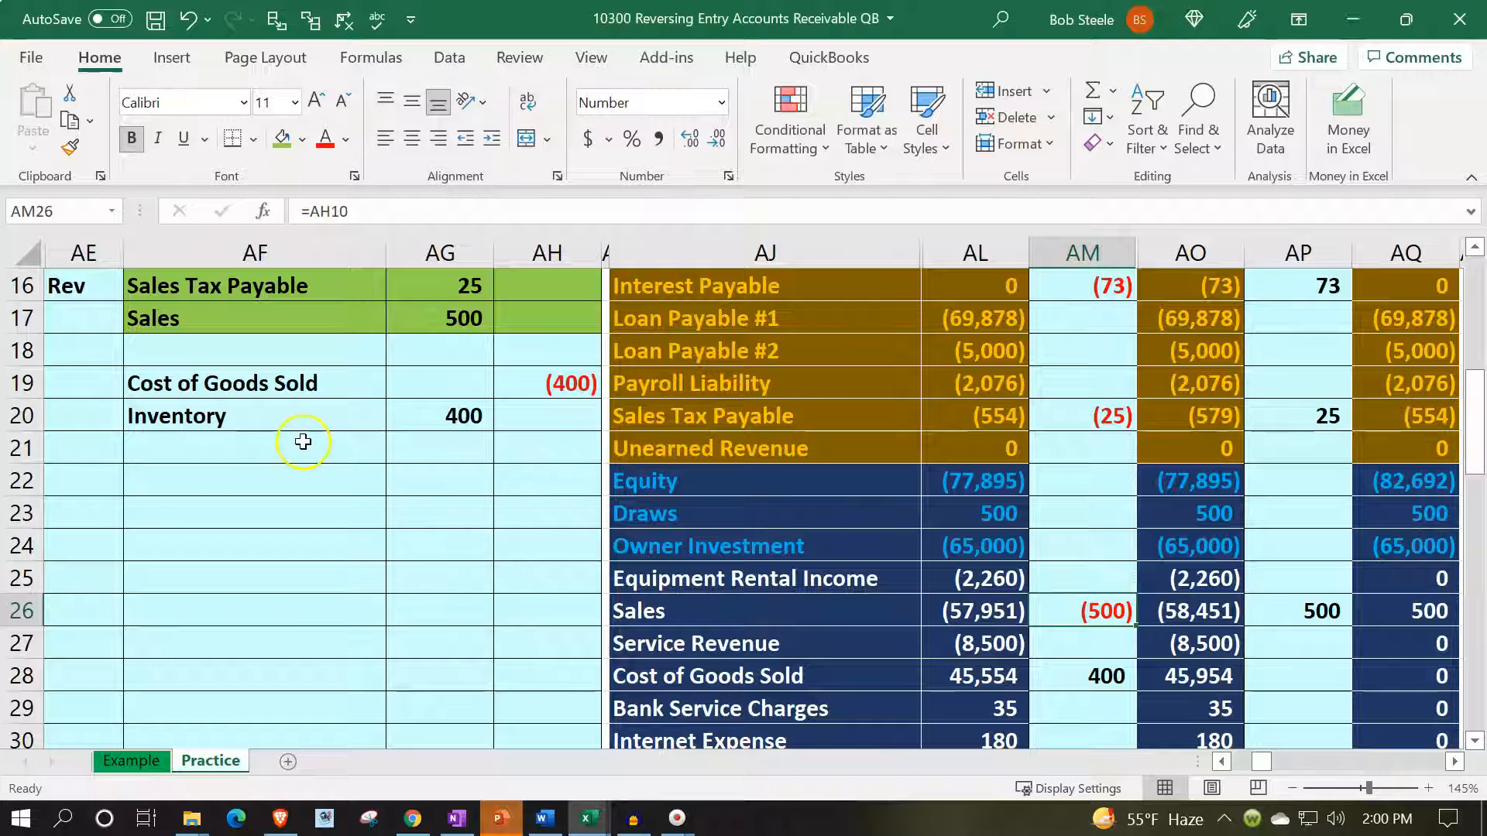
Replace the green highlight on the posted reversing entry in AF15:AH17 with the surrounding light blue fill
scroll(301, 418, "up", 1)
left_click_drag(292, 361, 525, 415)
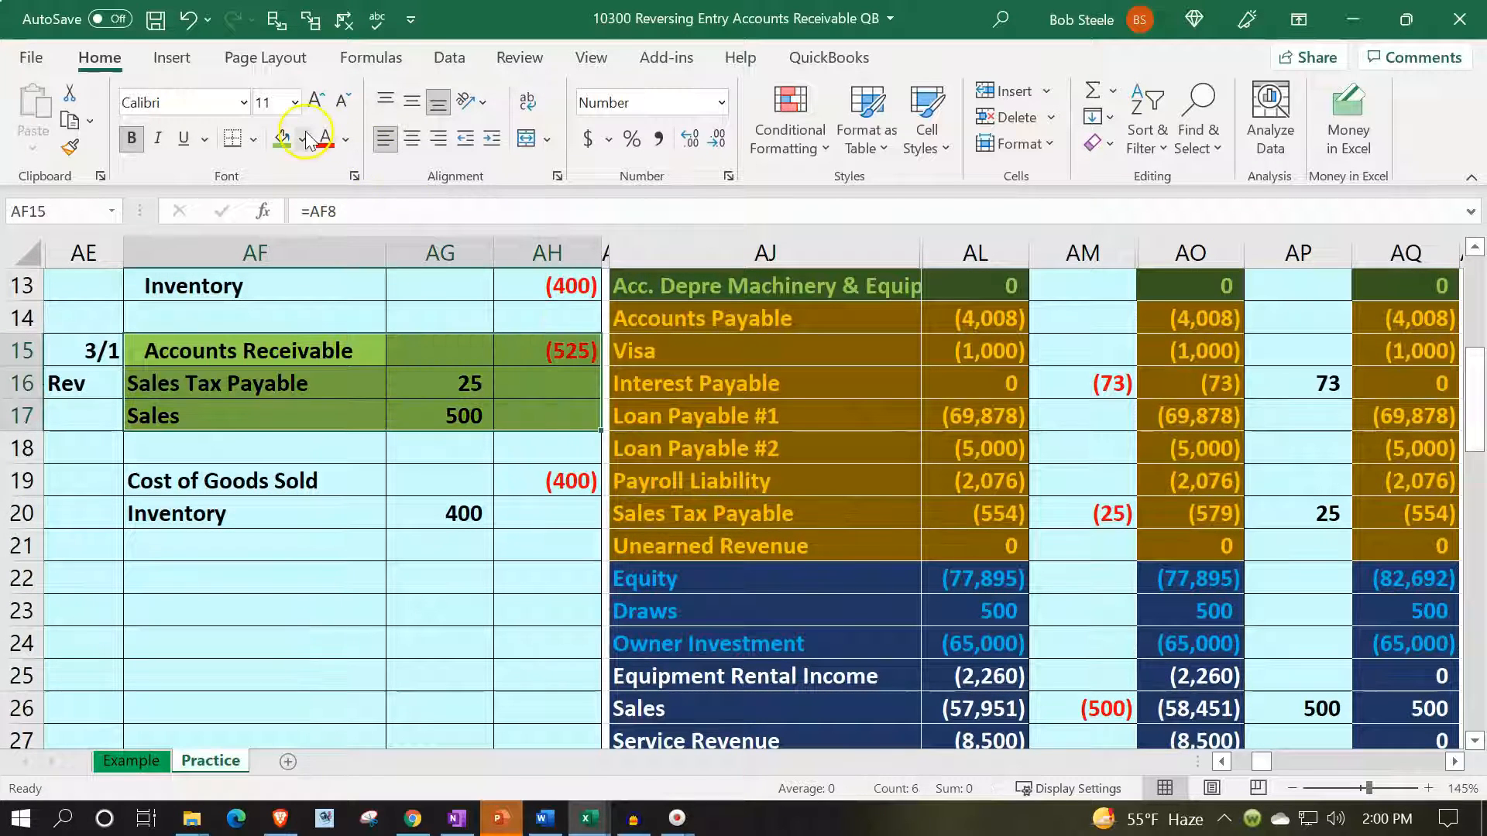
left_click(308, 138)
left_click(291, 413)
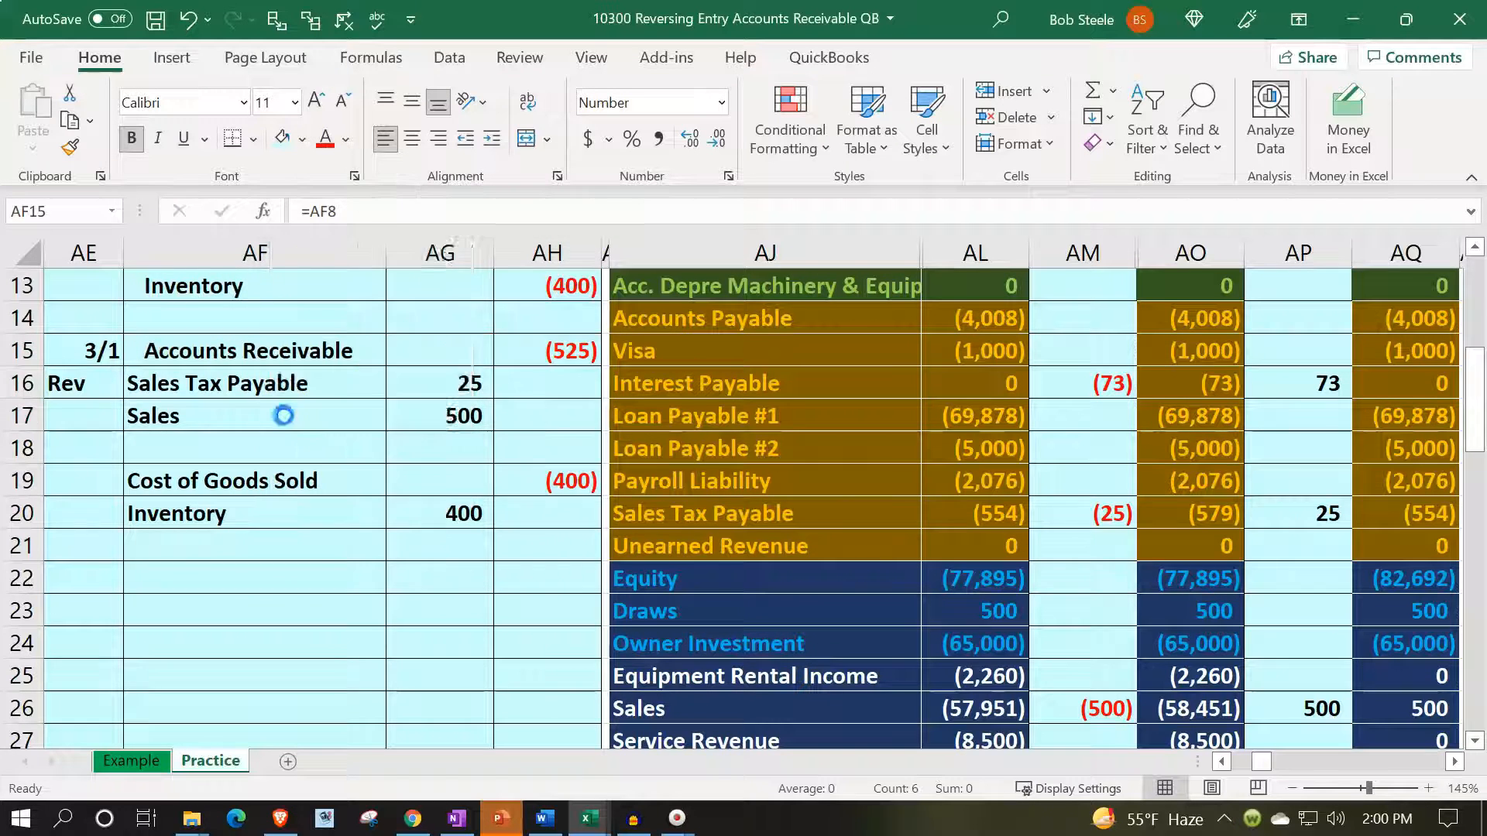
left_click(364, 622)
Post the Cost of Goods Sold reversal to the Reversing Entries column by linking AP28 to the credit with =AH19
scroll(364, 623, "down", 3)
left_click(657, 486)
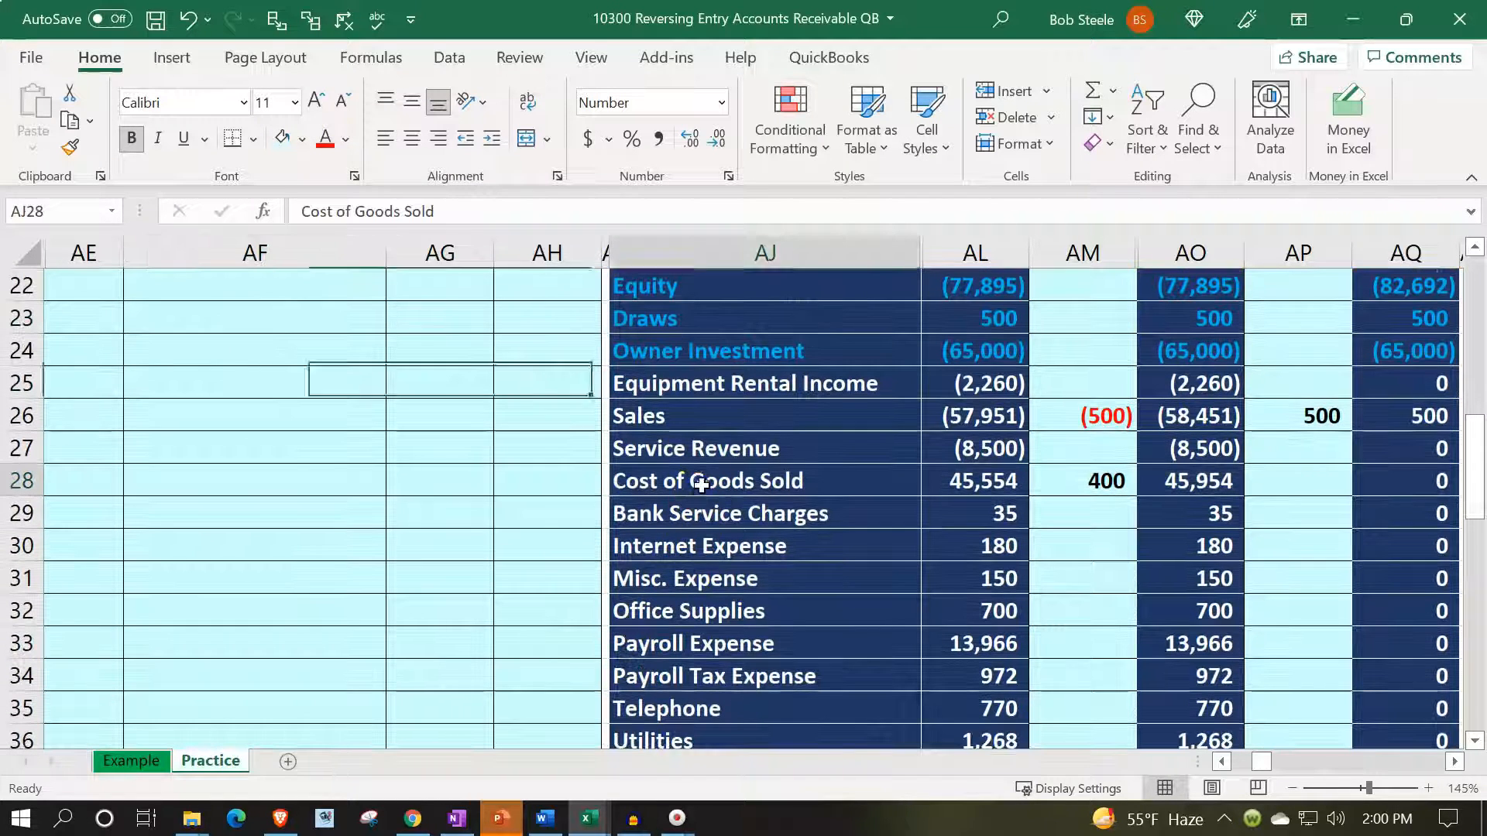
key("Right")
key("Right")
key("Right")
key("Right")
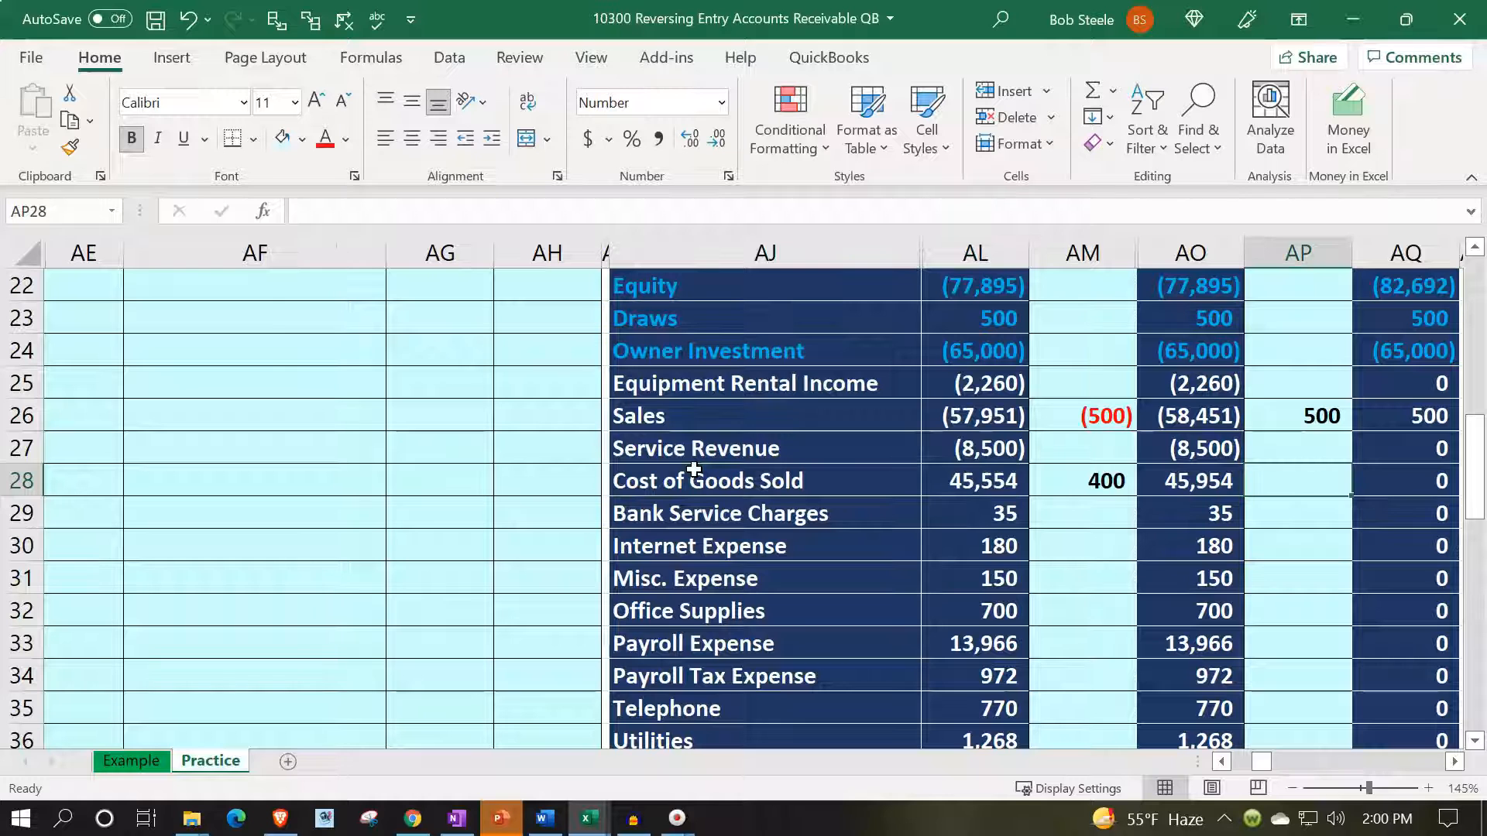
type("=")
key("Left")
key("Left")
key("Left")
key("Left")
key("Up")
key("Left")
key("Up")
key("Up")
key("Up")
key("Up")
key("Up")
key("Up")
key("Up")
key("Up")
key("Up")
key("Down")
key("Return")
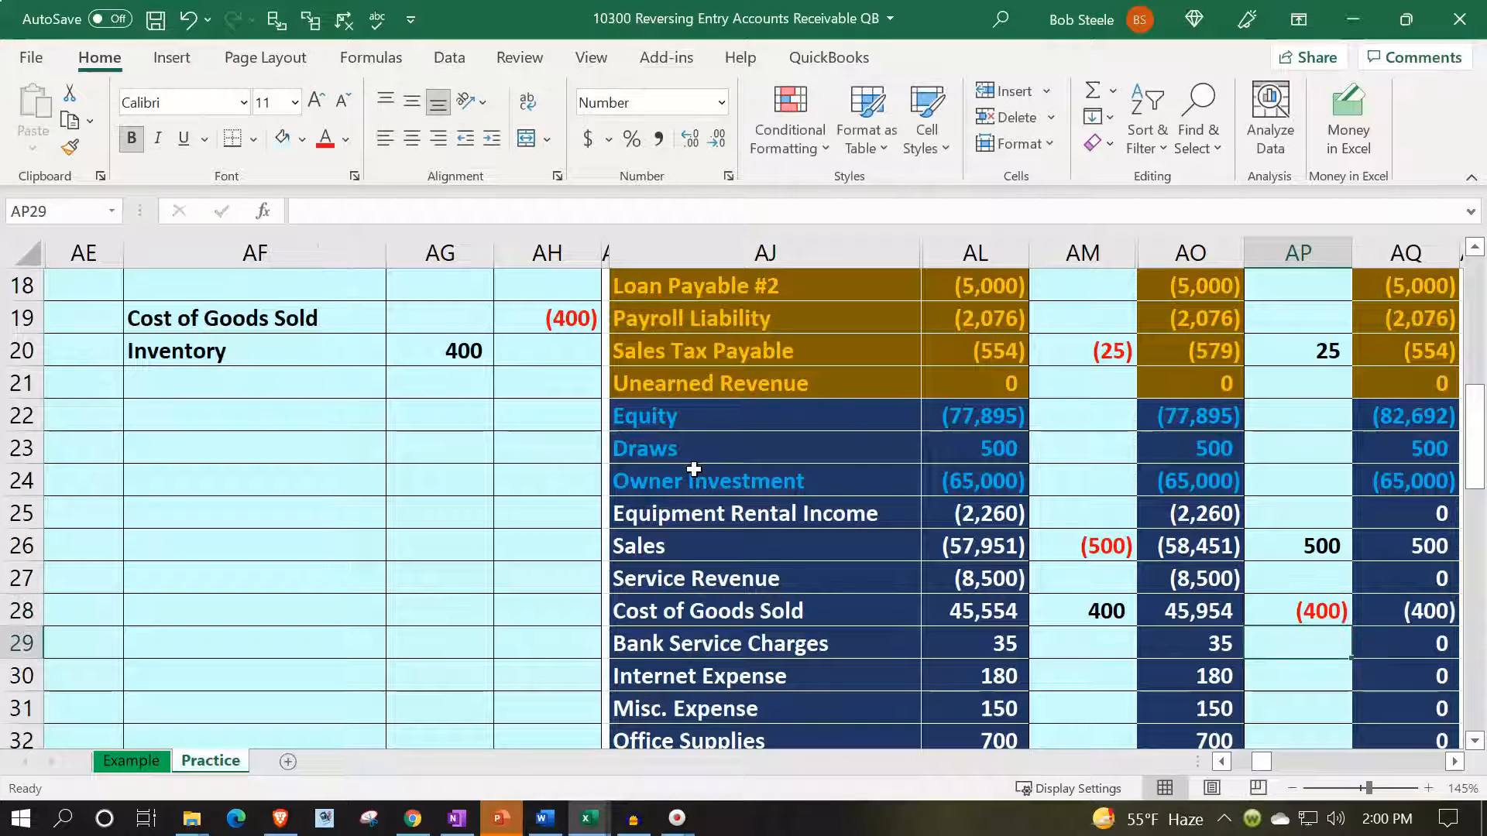
Review the Cost of Goods Sold row from AL28 to AQ28 and examine the Equity roll-forward formula in AQ22
key("Up")
key("Left")
key("Left")
key("Left")
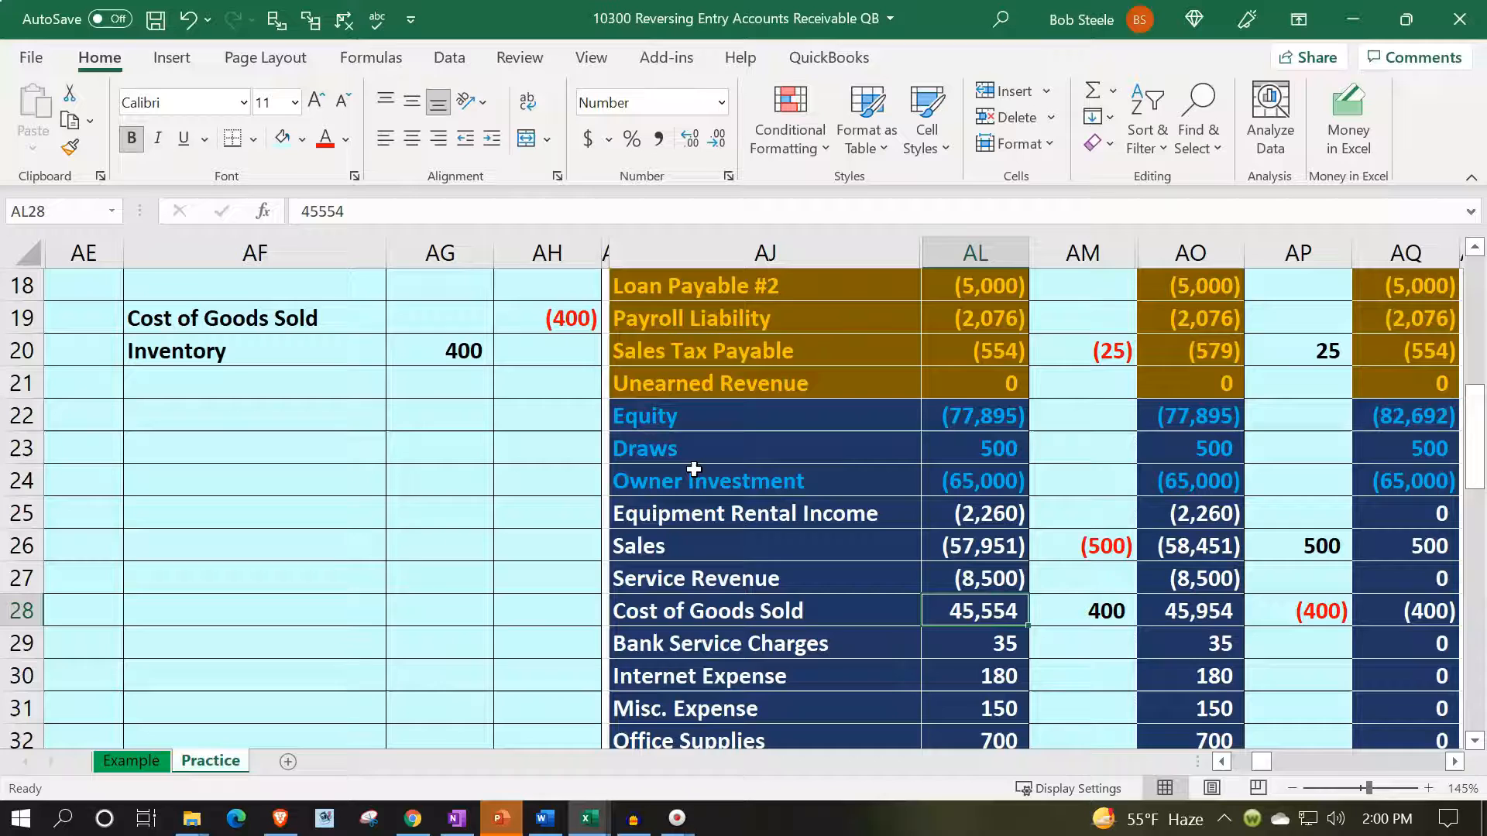
key("Right")
key("Right")
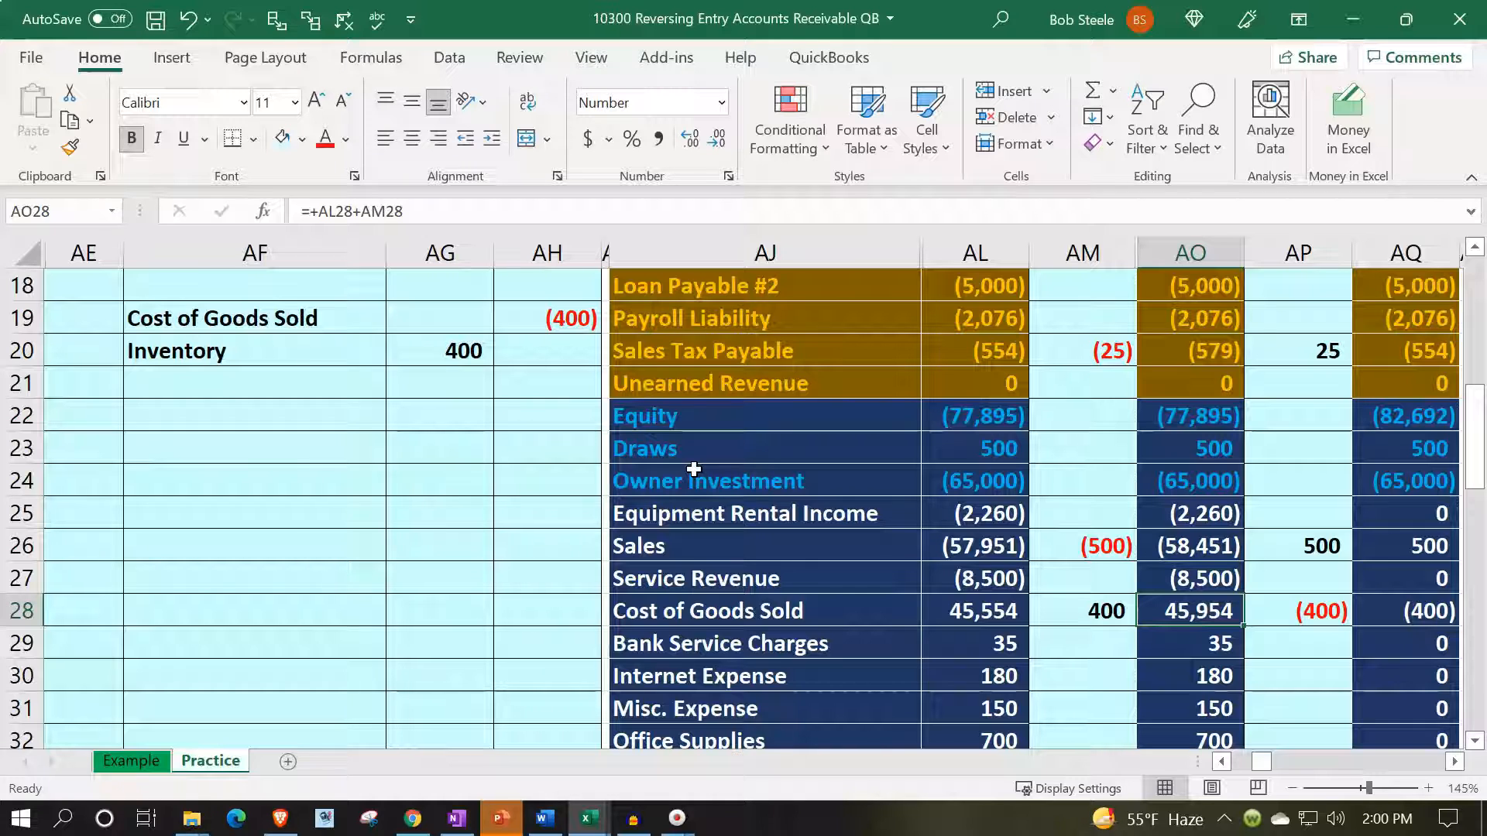
key("Right")
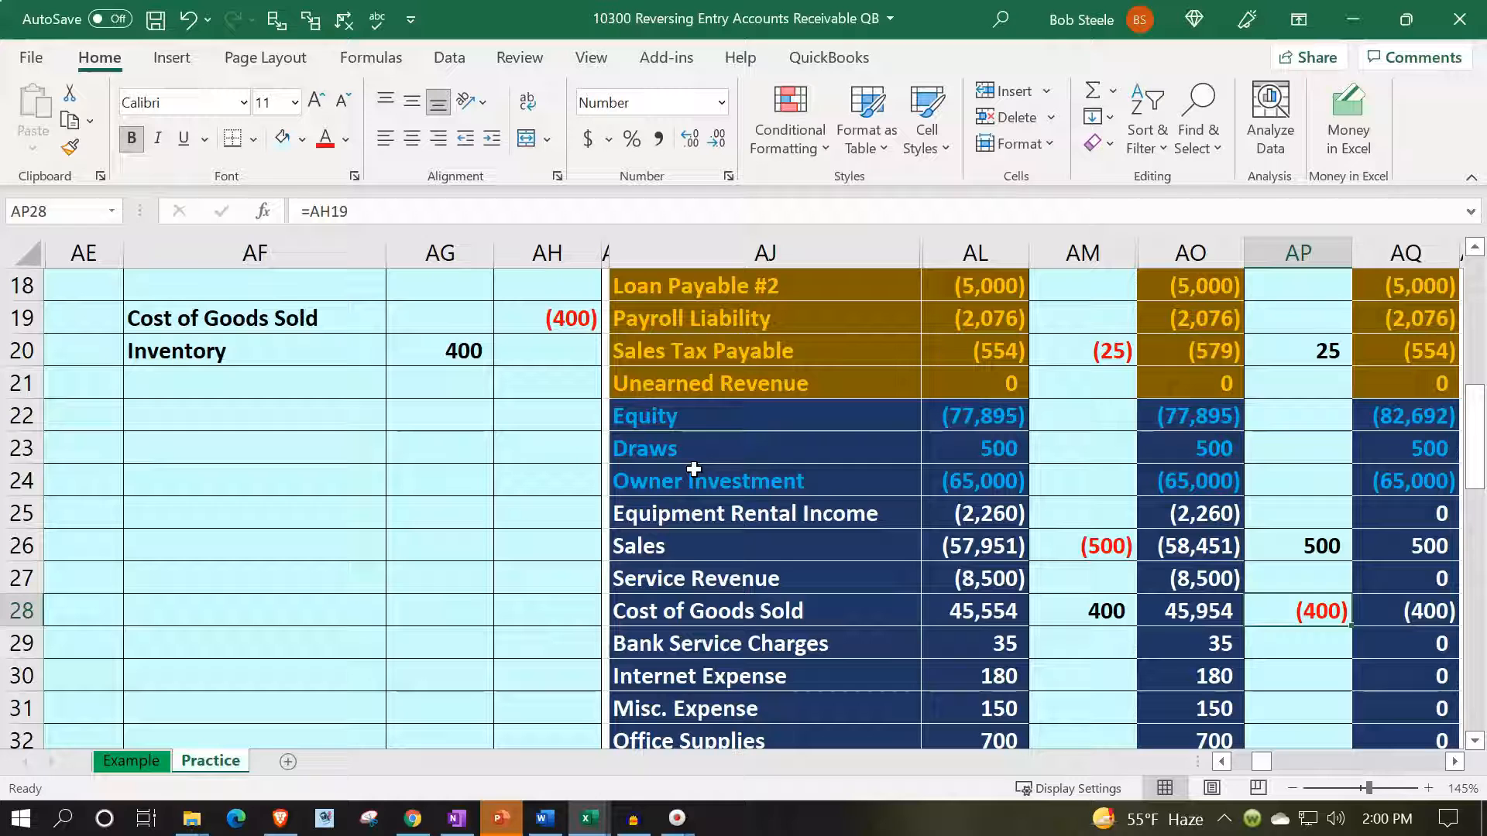
key("Right")
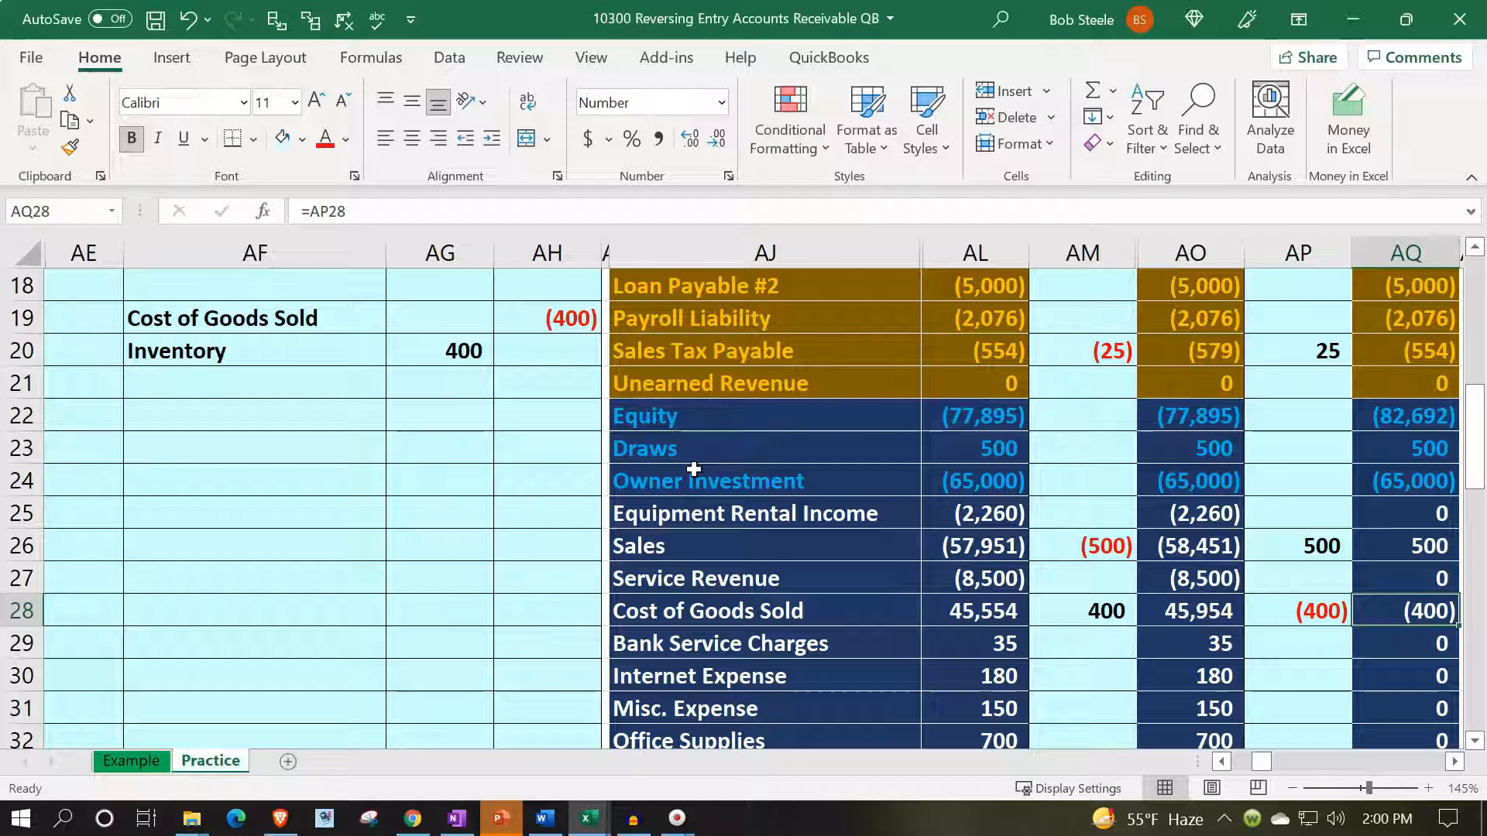
double_click(1371, 416)
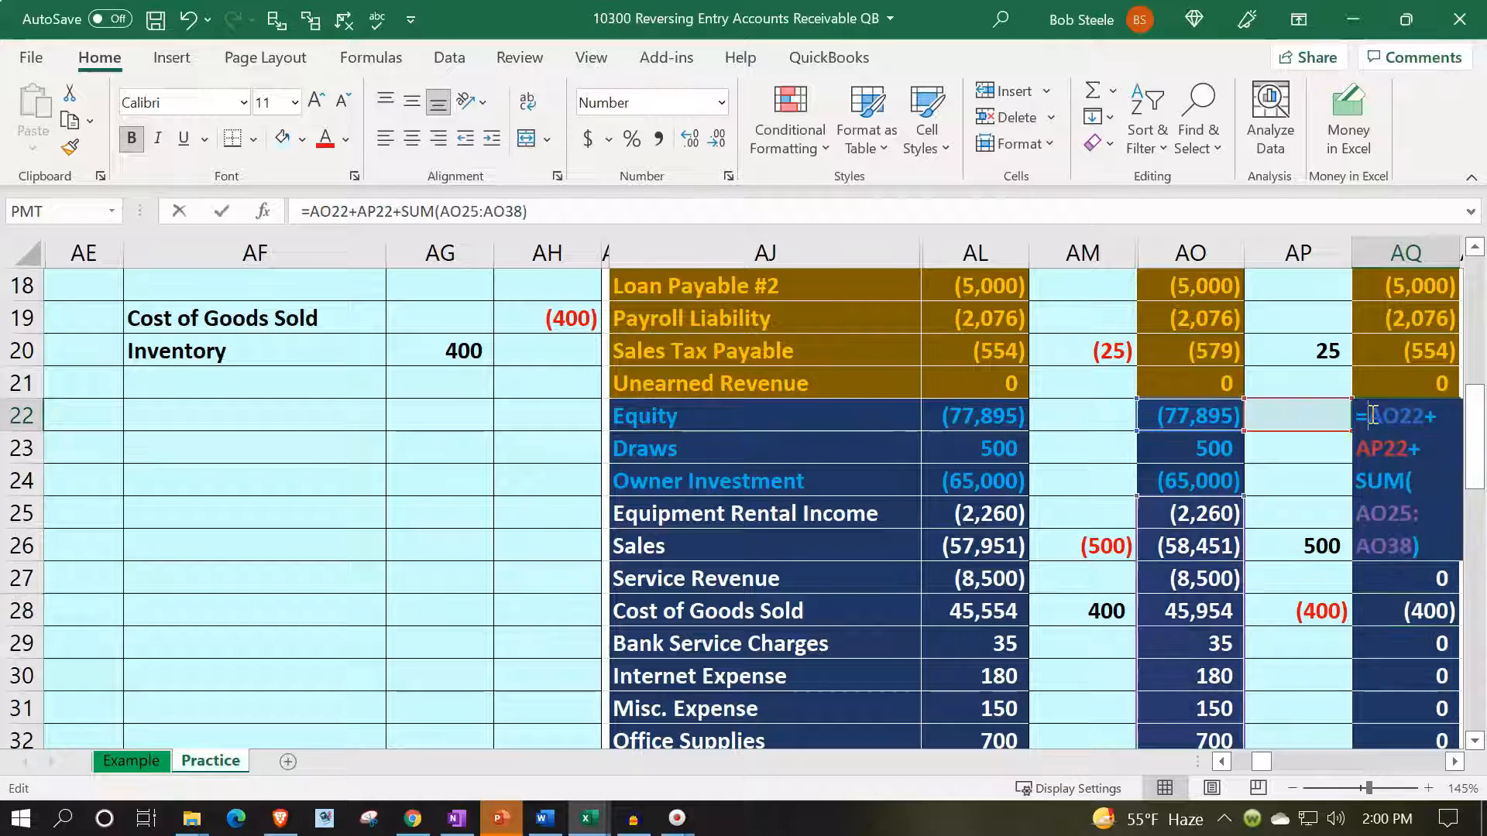
key("Return")
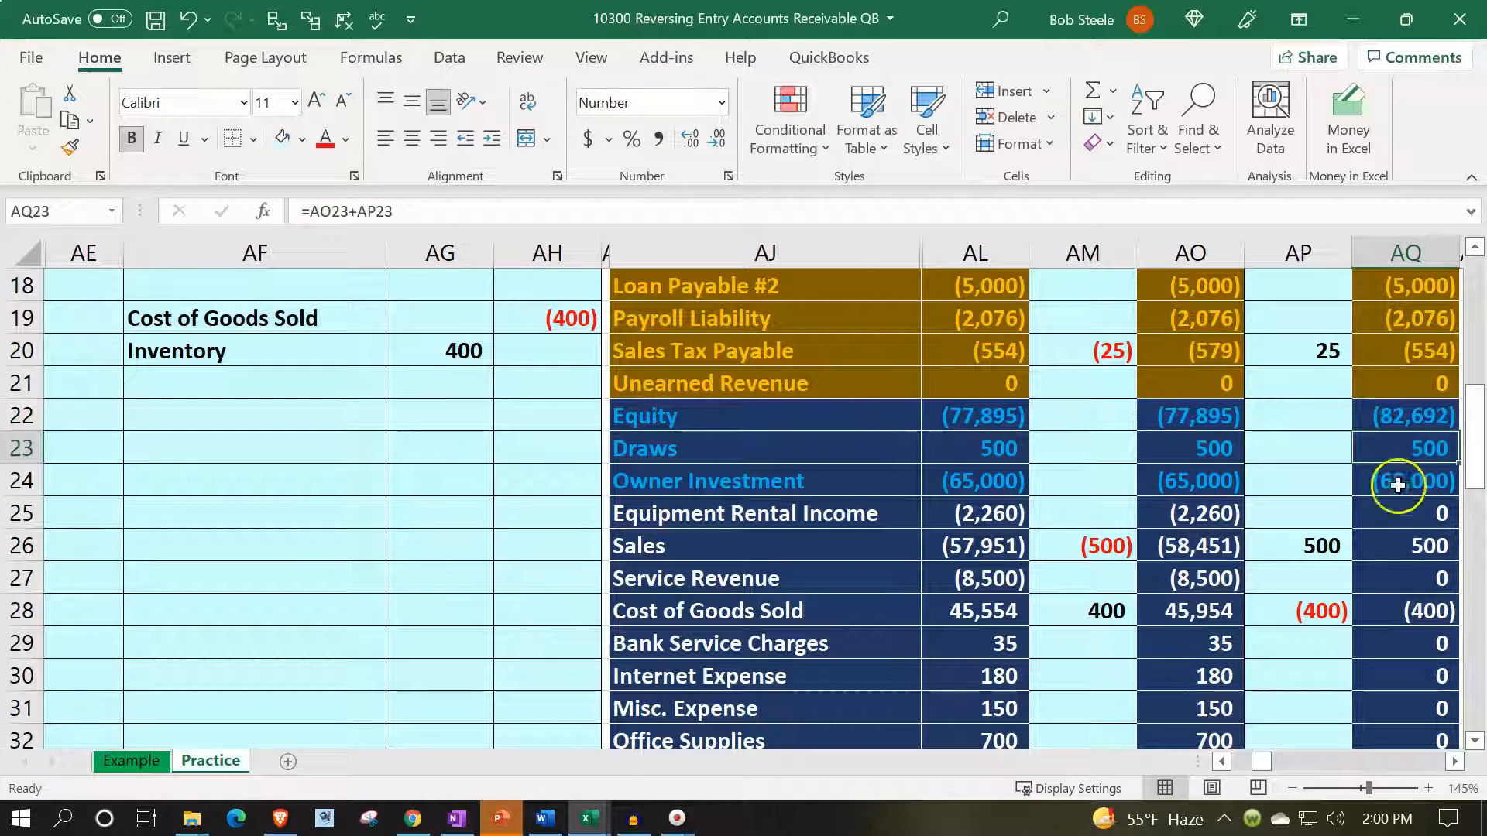
left_click(1423, 605)
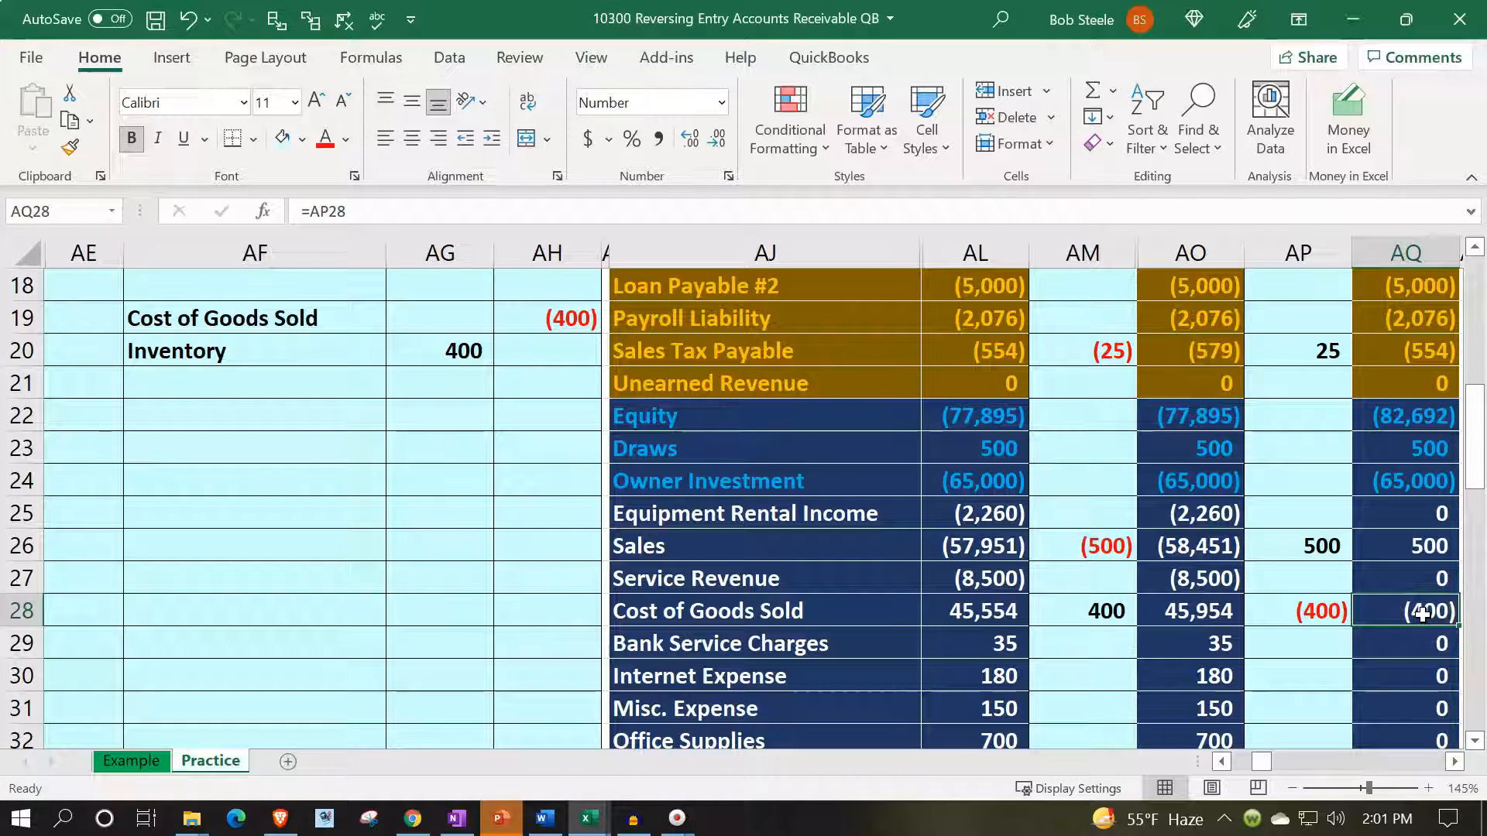
Compare the 2/28 Cost of Goods Sold debit in AG12 with the row 28 postings and check the column totals
scroll(1275, 588, "up", 3)
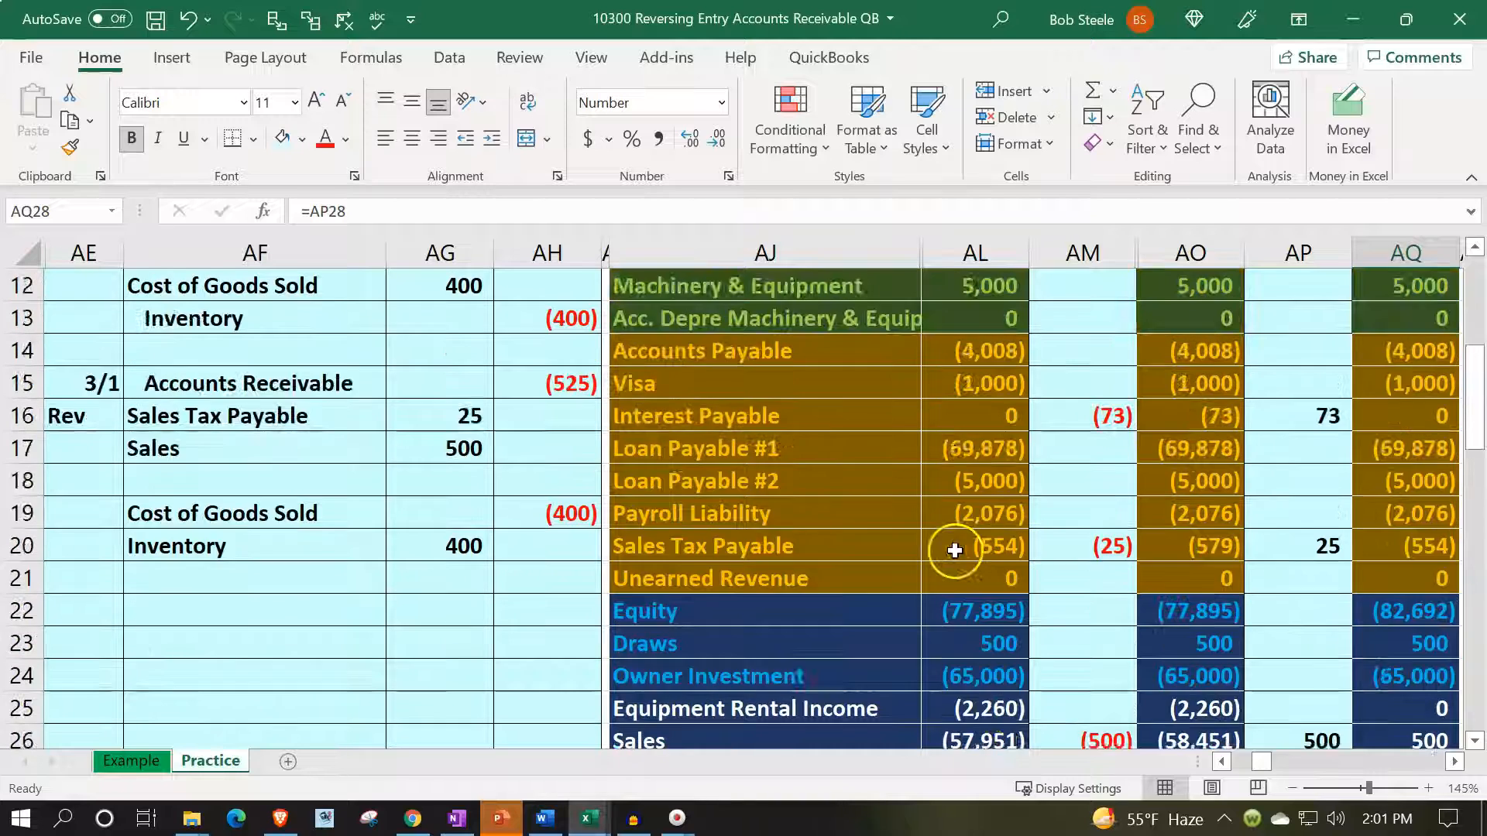
left_click(463, 383)
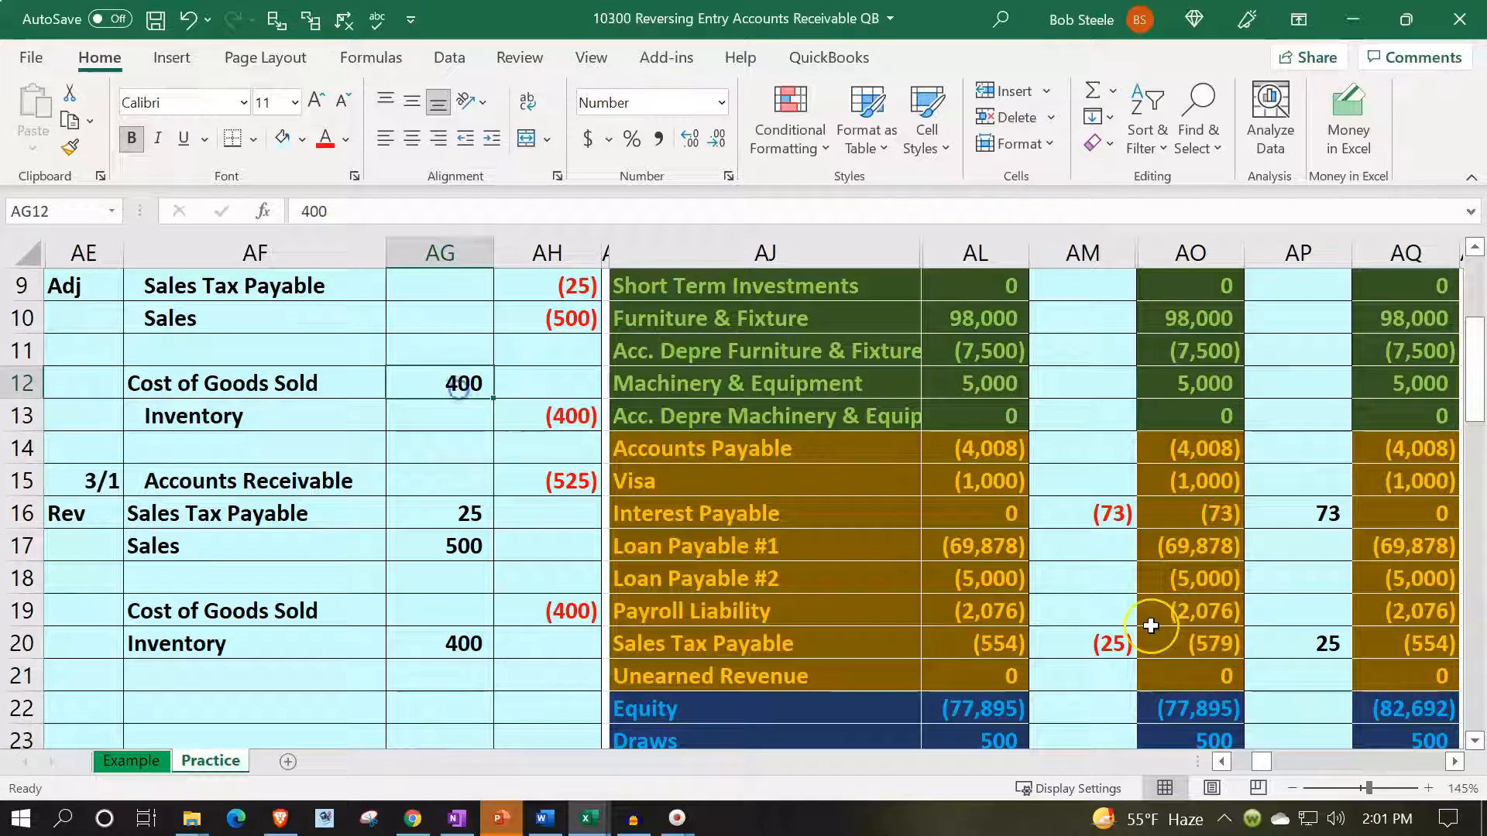
scroll(1151, 625, "down", 2)
scroll(1151, 626, "down", 2)
left_click(1314, 511)
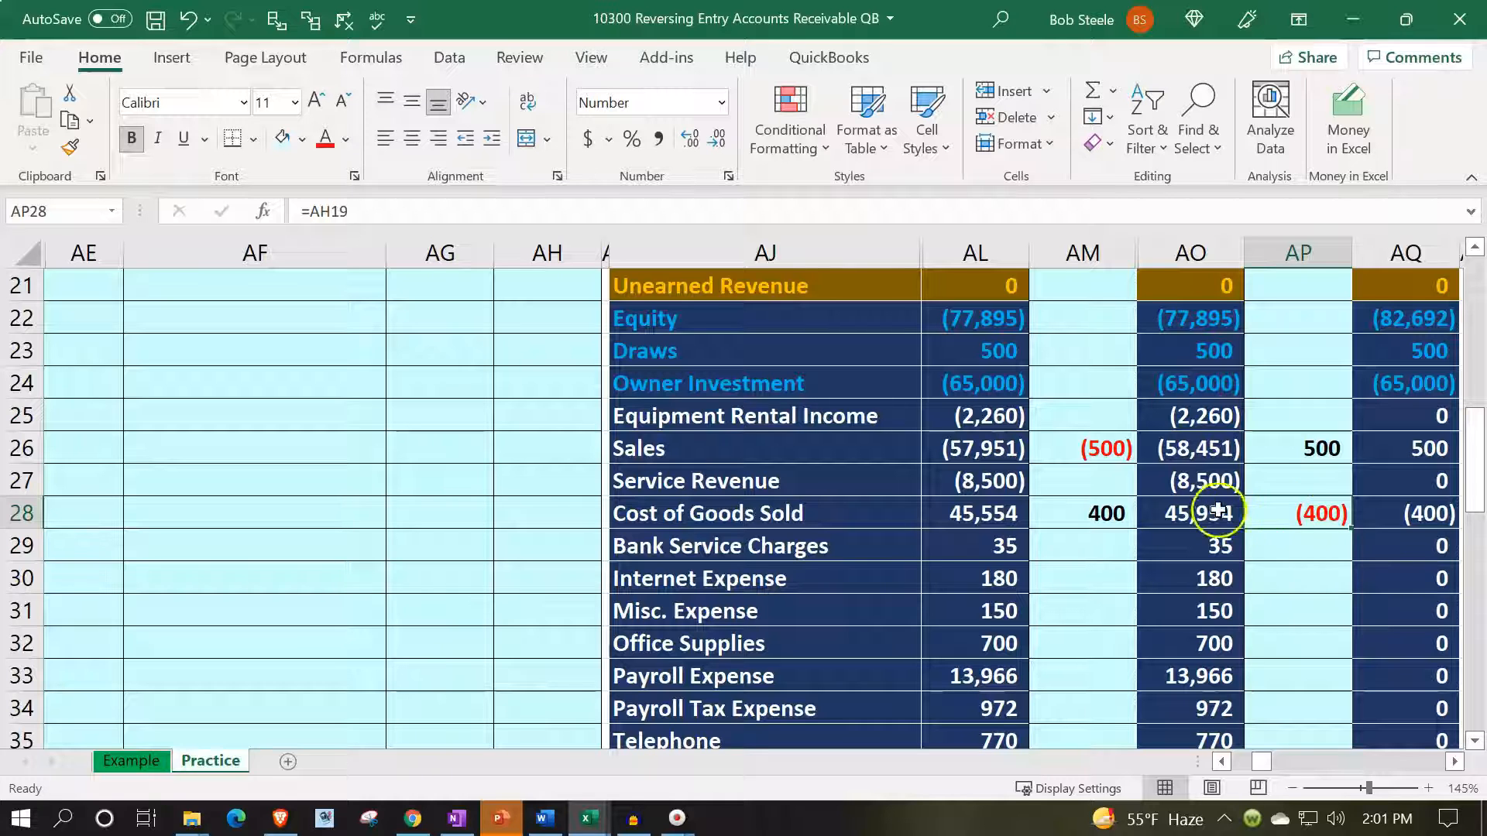
left_click(1079, 498)
scroll(391, 603, "up", 2)
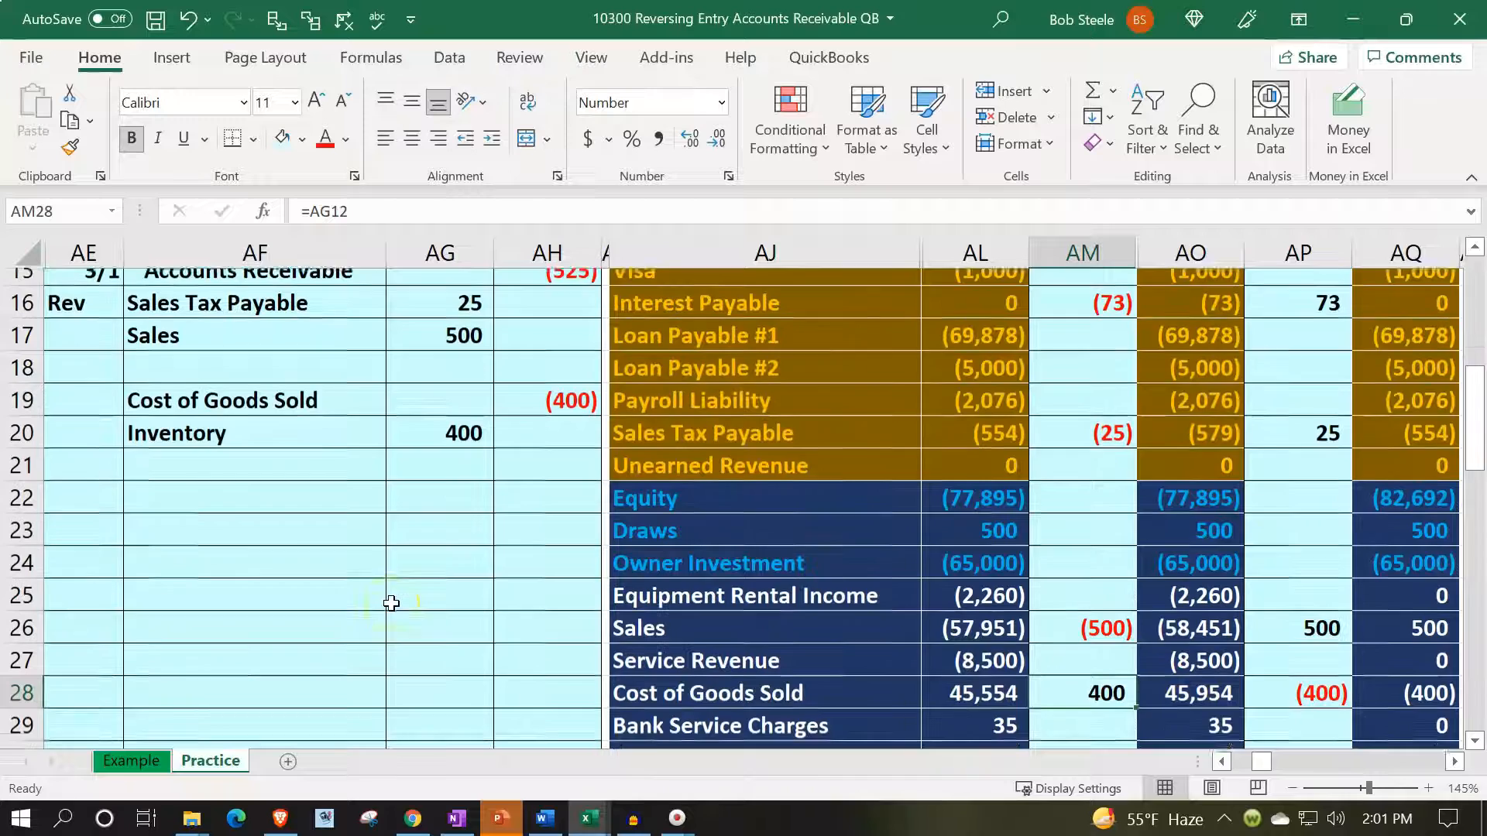
scroll(389, 603, "down", 3)
scroll(390, 603, "down", 2)
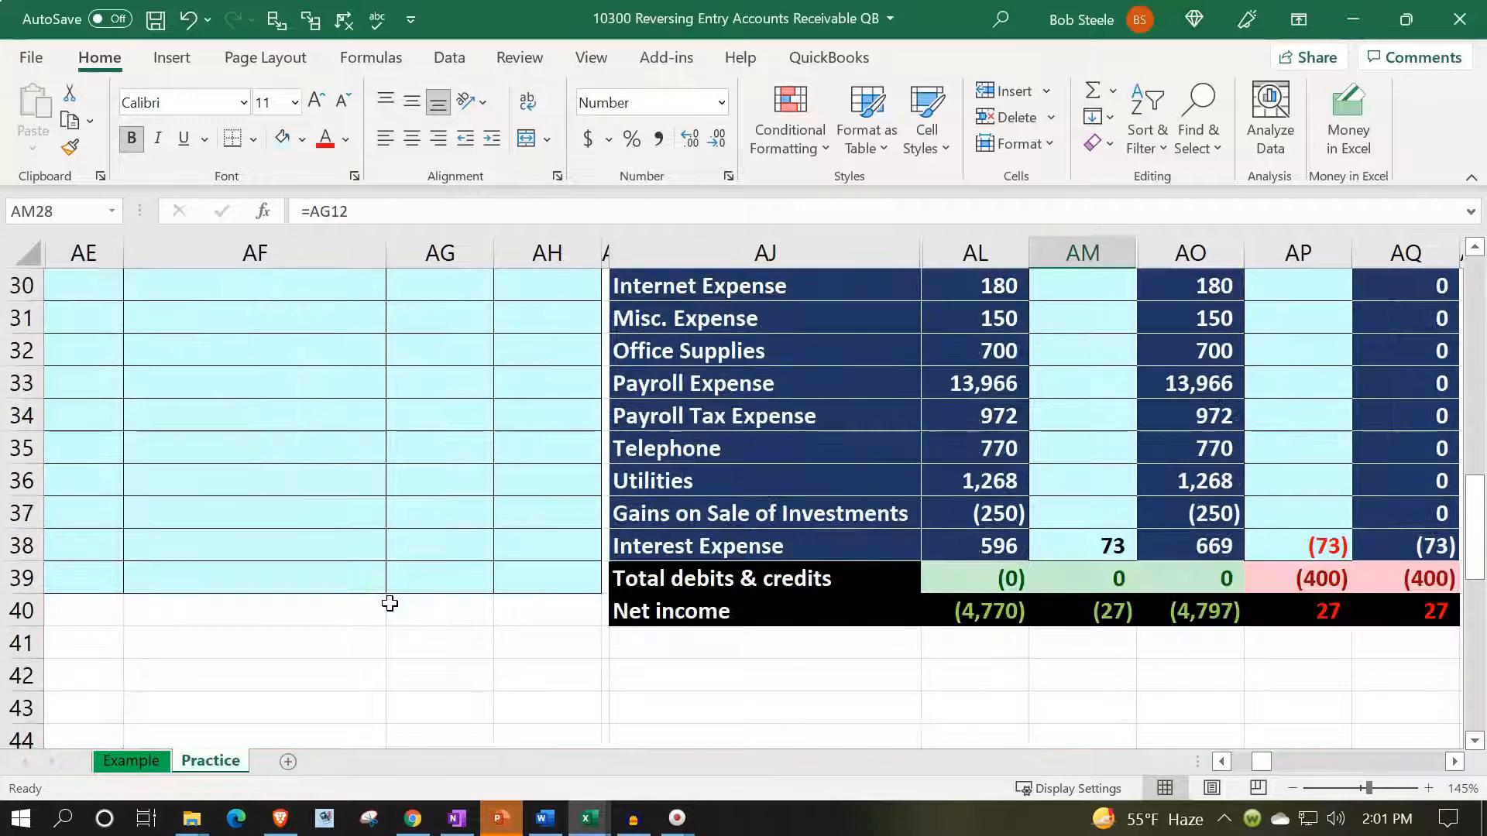
Post the Inventory reversal to the Reversing Entries column by linking AP7 to the 400 debit in AG20
scroll(389, 604, "up", 7)
left_click_drag(224, 639, 439, 654)
scroll(438, 654, "up", 3)
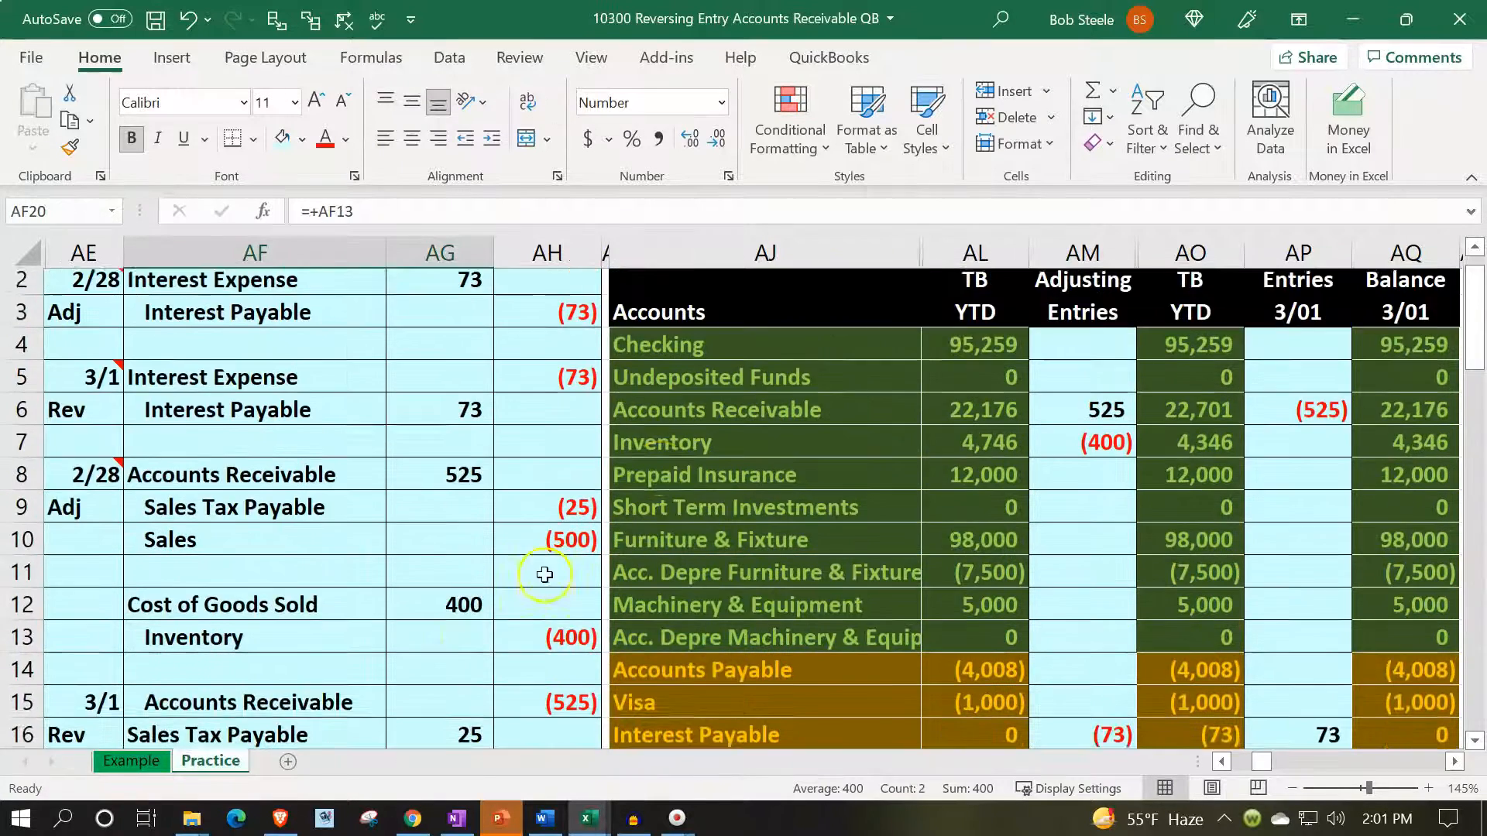
left_click(674, 488)
key("Right")
key("Right")
key("Right")
key("Right")
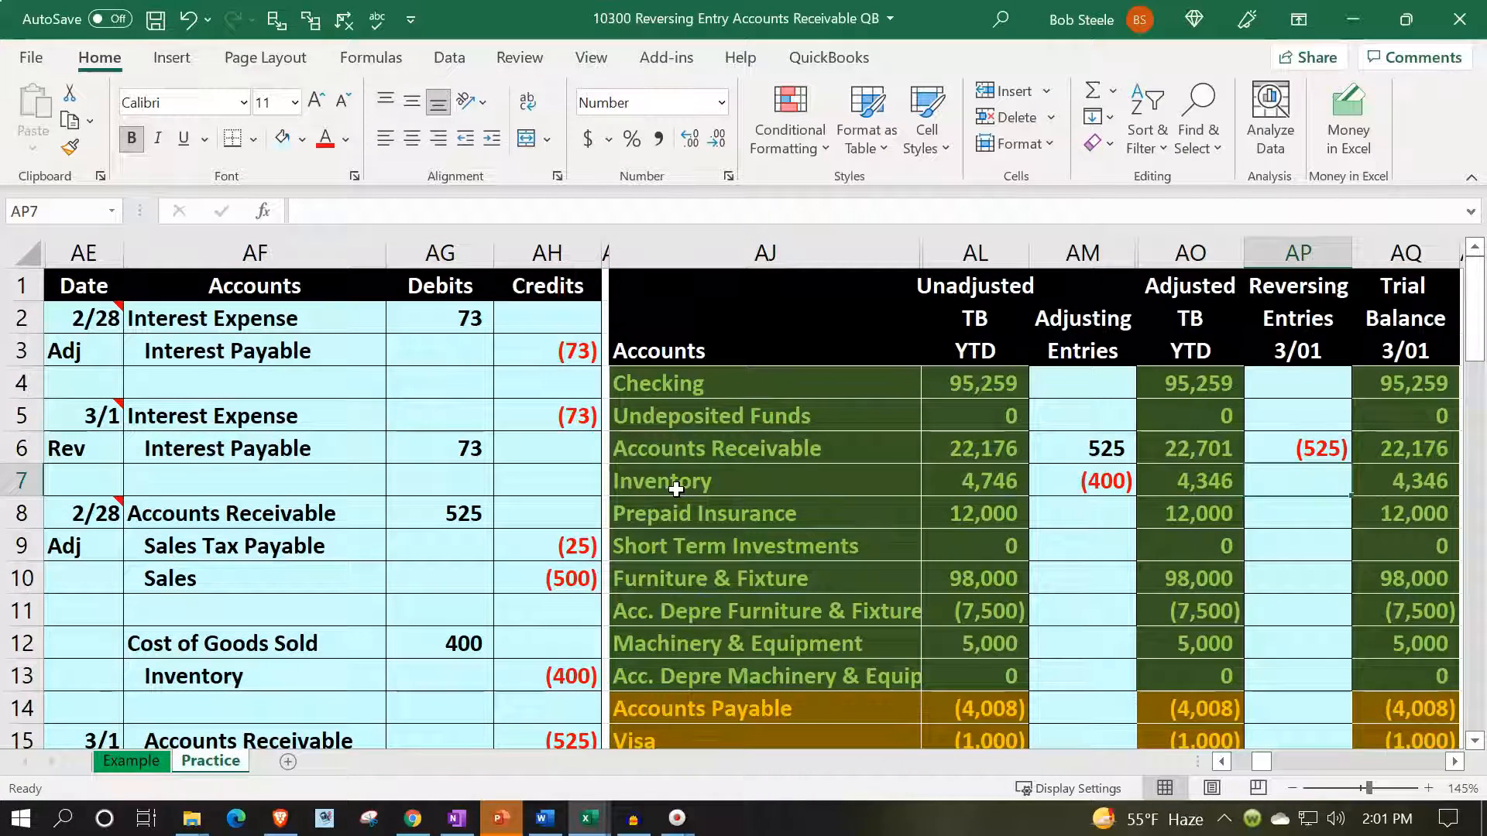
type("=")
key("Down")
key("Down")
key("Down")
key("Down")
key("Down")
key("Down")
key("Down")
key("Down")
key("Down")
key("Down")
key("Down")
key("Down")
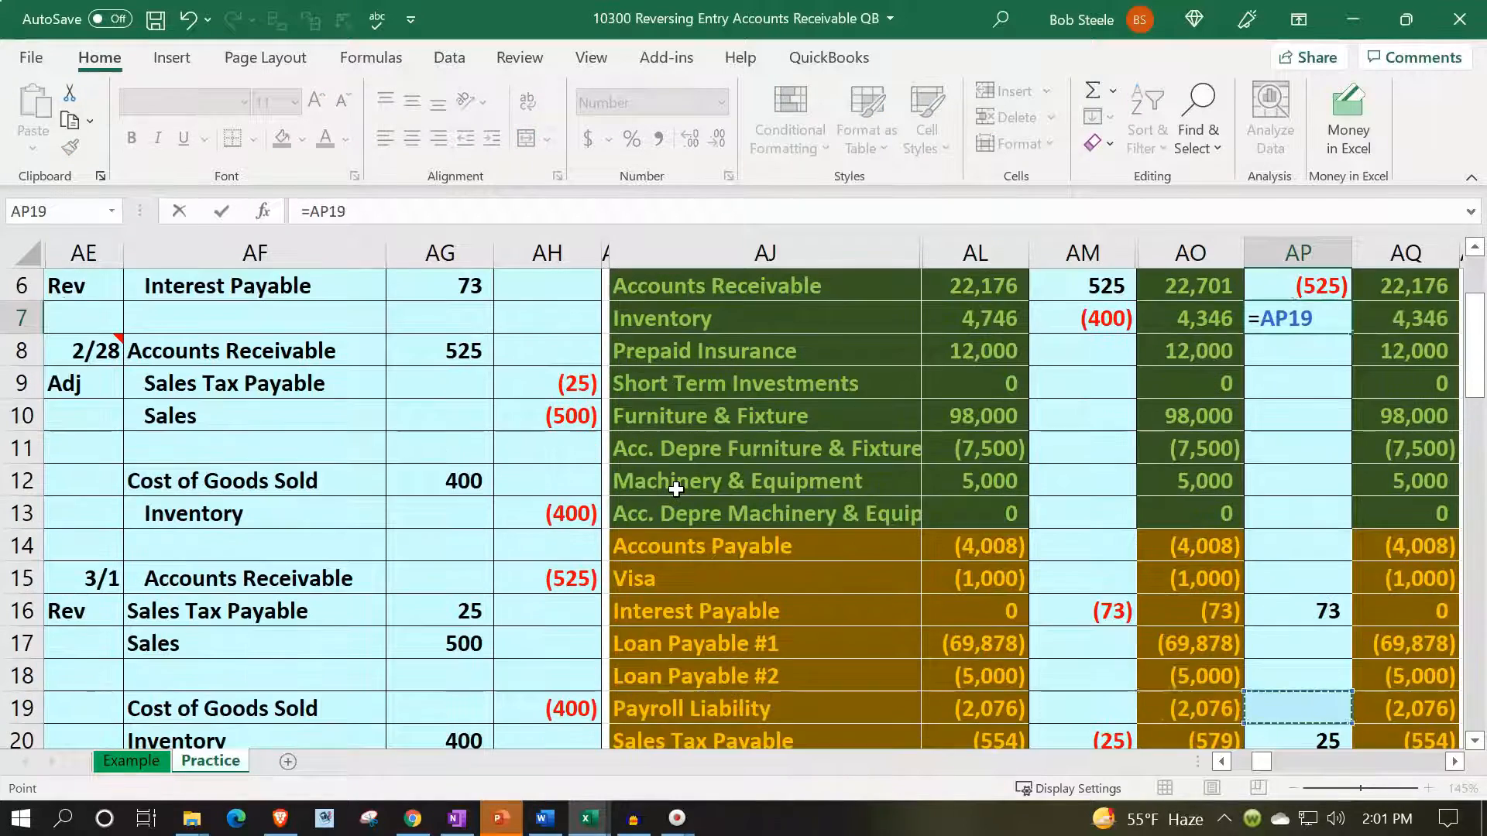
key("Left")
key("Left")
key("Down")
key("Down")
key("Down")
key("Down")
key("Left")
key("Left")
key("Left")
key("Left")
key("Up")
key("Up")
key("Up")
key("Return")
Complete the Inventory posting in AP7 from the 3/1 reversing entry and review the Inventory row from AL7 to AQ7
key("Up")
key("Up")
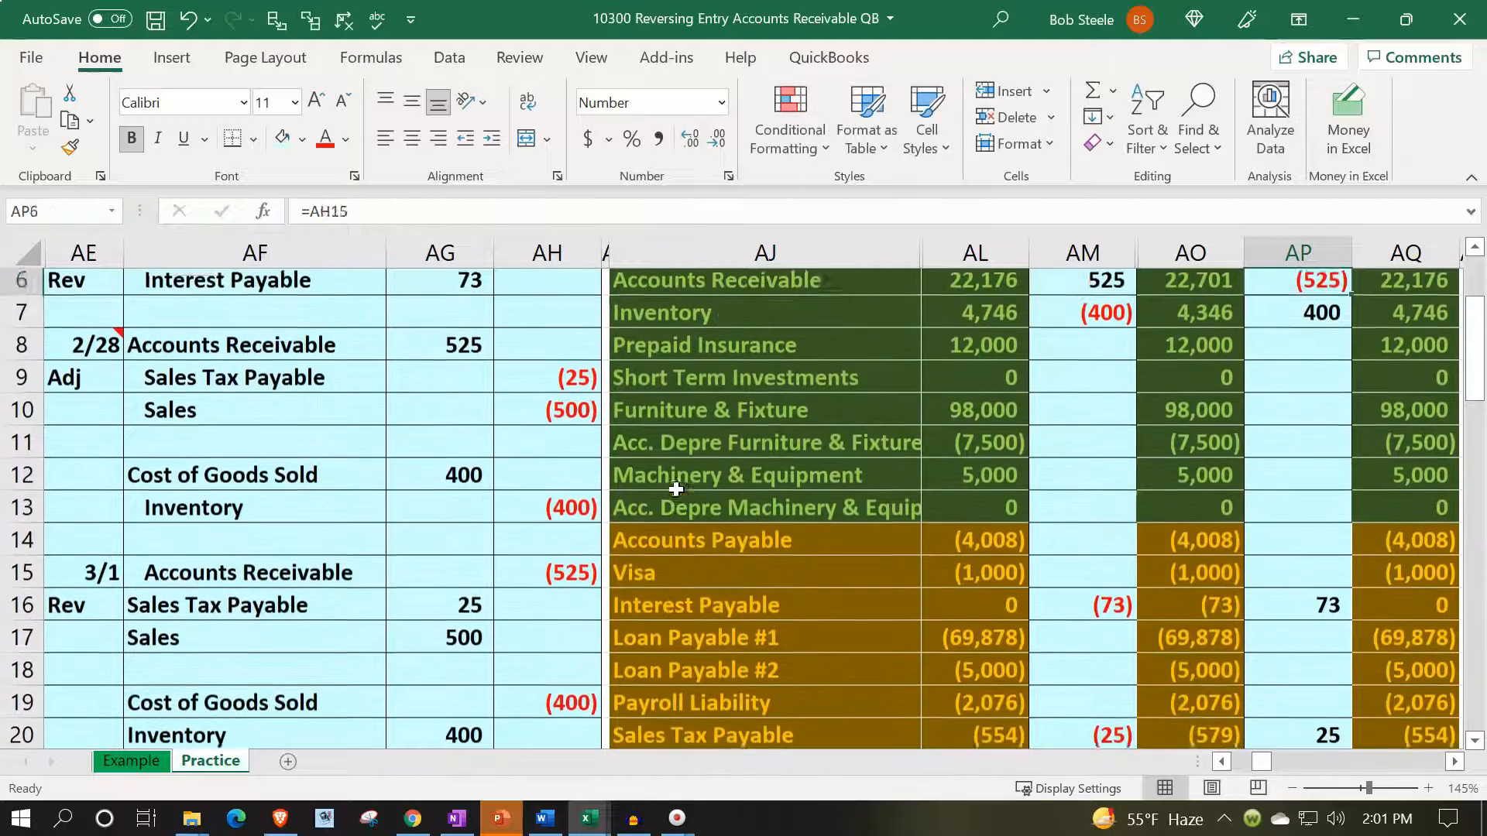
key("Up")
key("Up")
key("Up")
key("Down")
key("Down")
key("Down")
key("Down")
key("Left")
key("Left")
key("Left")
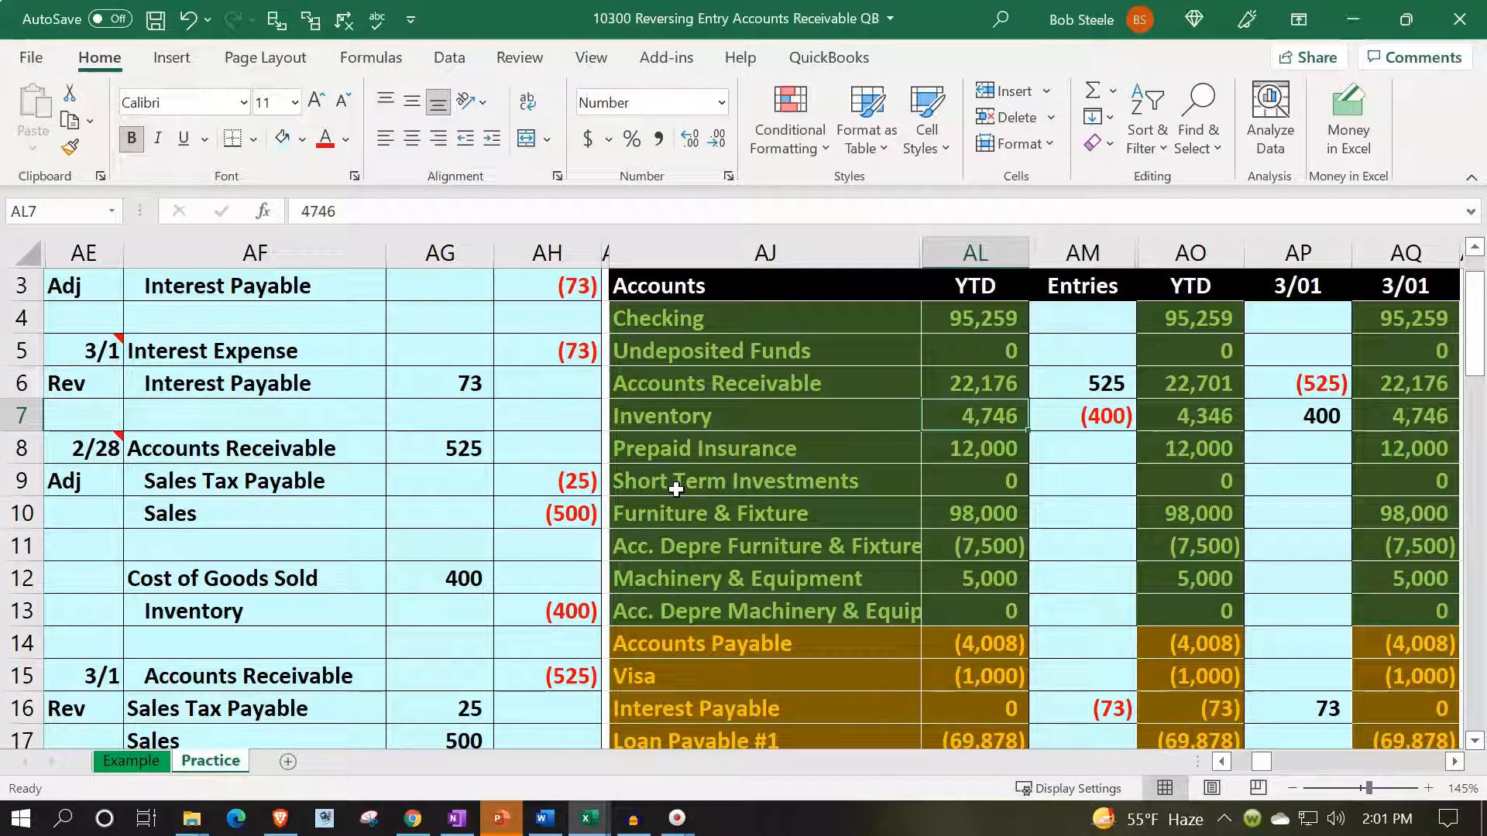
key("Right")
key("Right")
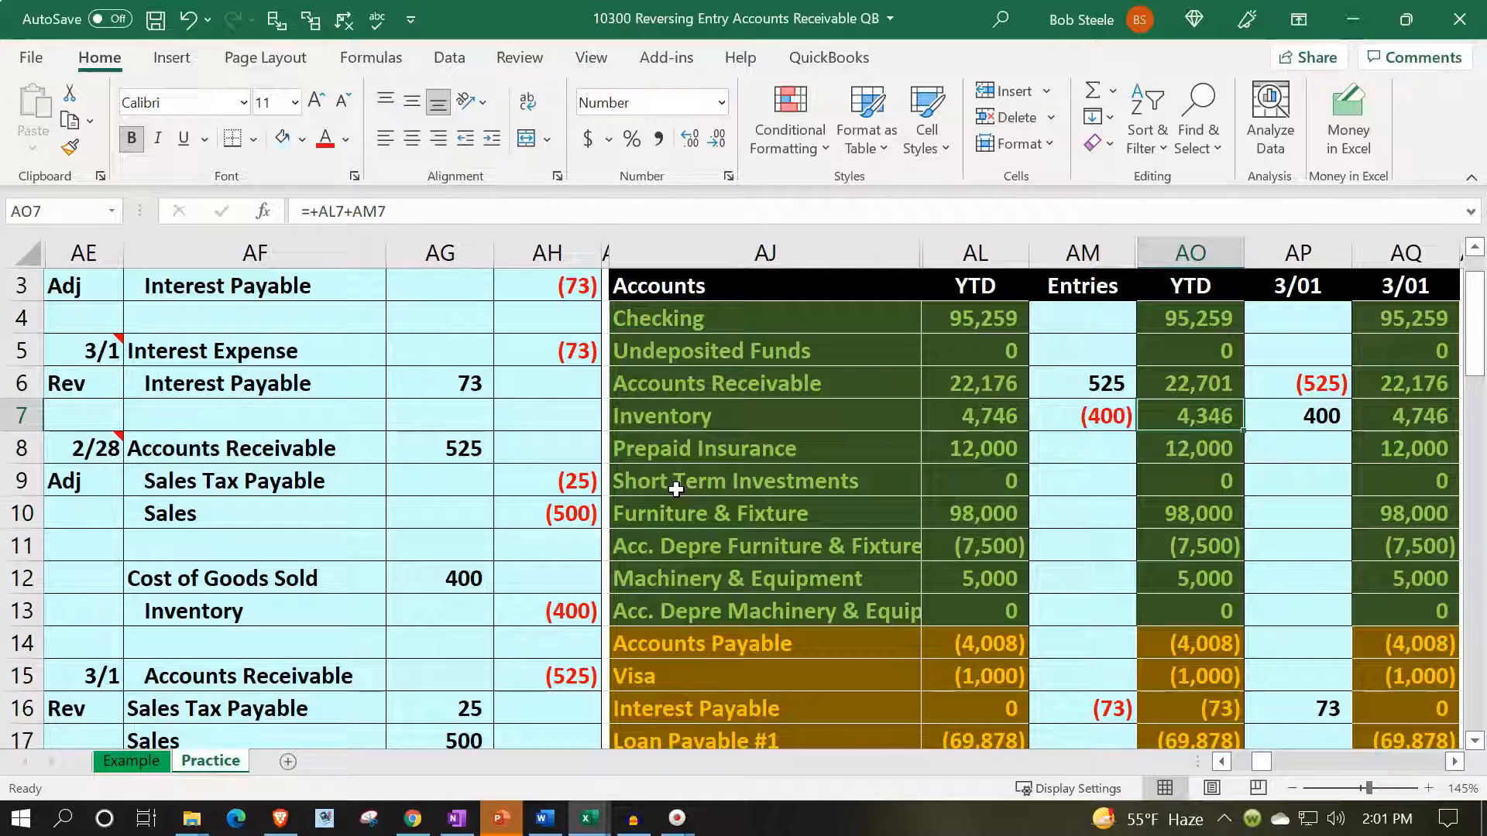
key("Right")
key("Right")
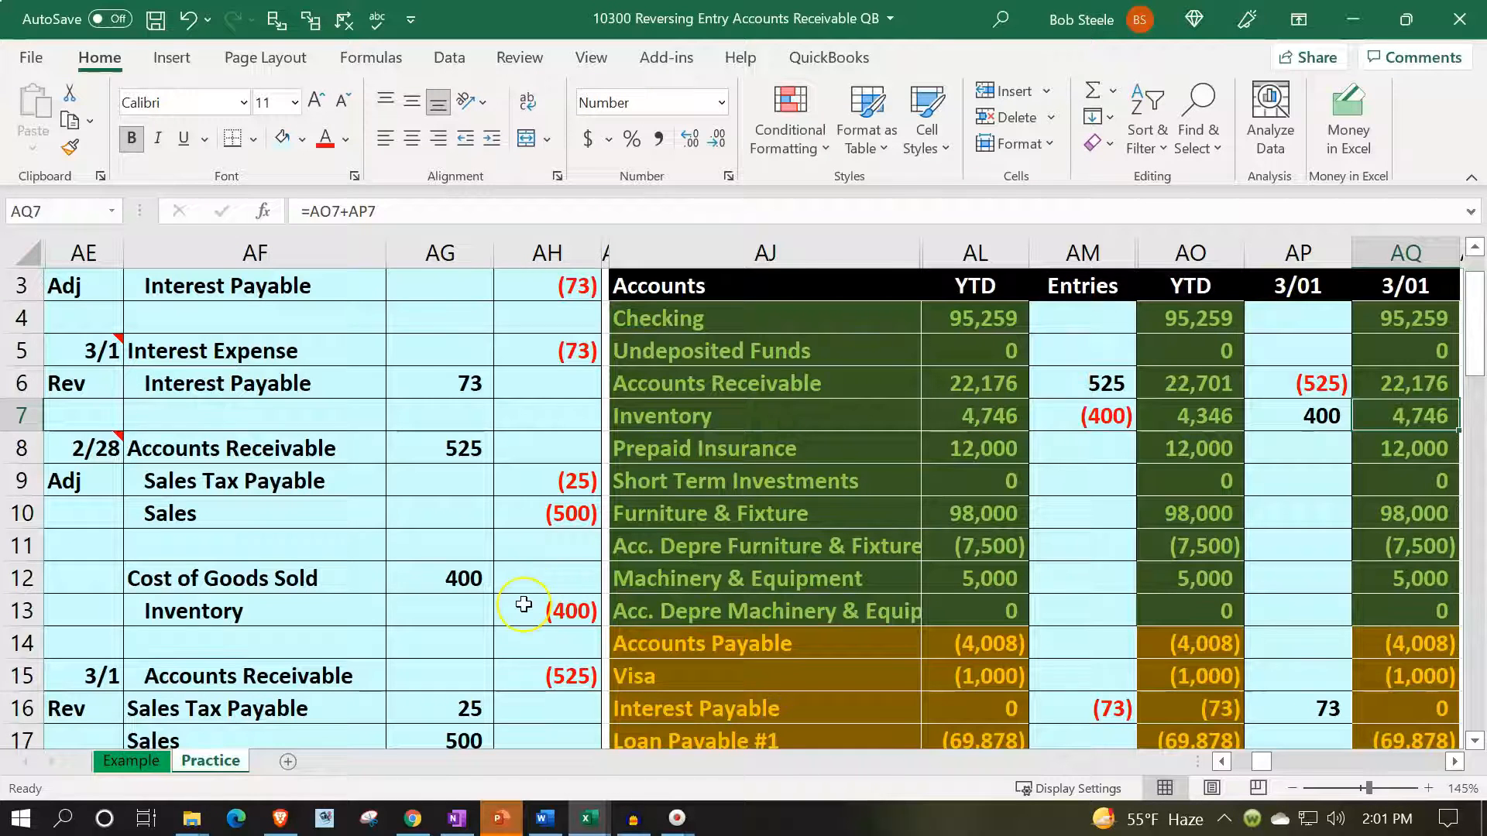
Compare the 2/28 accounts receivable adjustment with the 3/1 reversing entry, focusing on the Accounts Receivable line in AF15:AH15
scroll(524, 604, "down", 2)
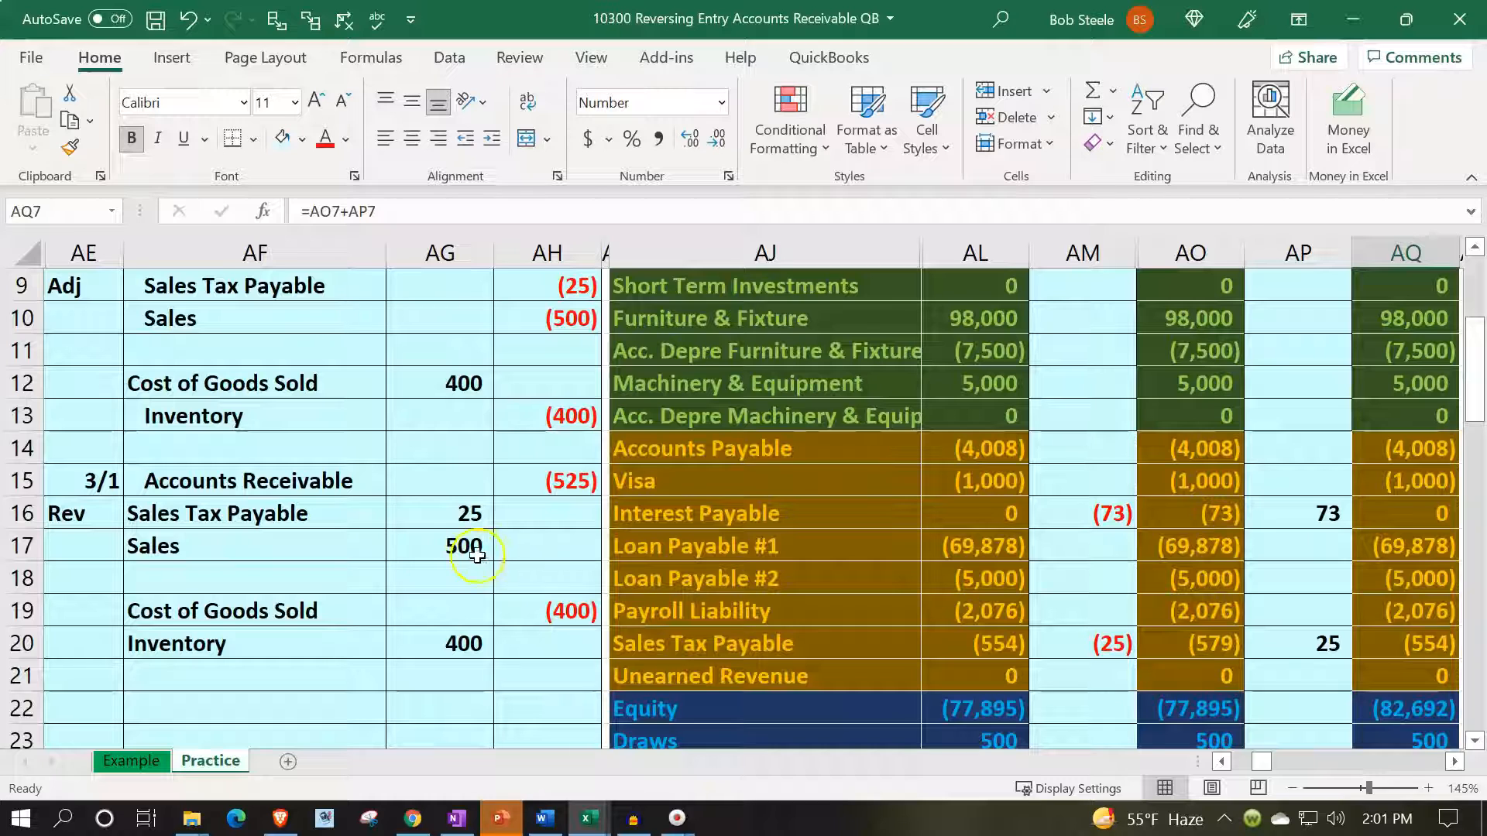
scroll(266, 513, "up", 1)
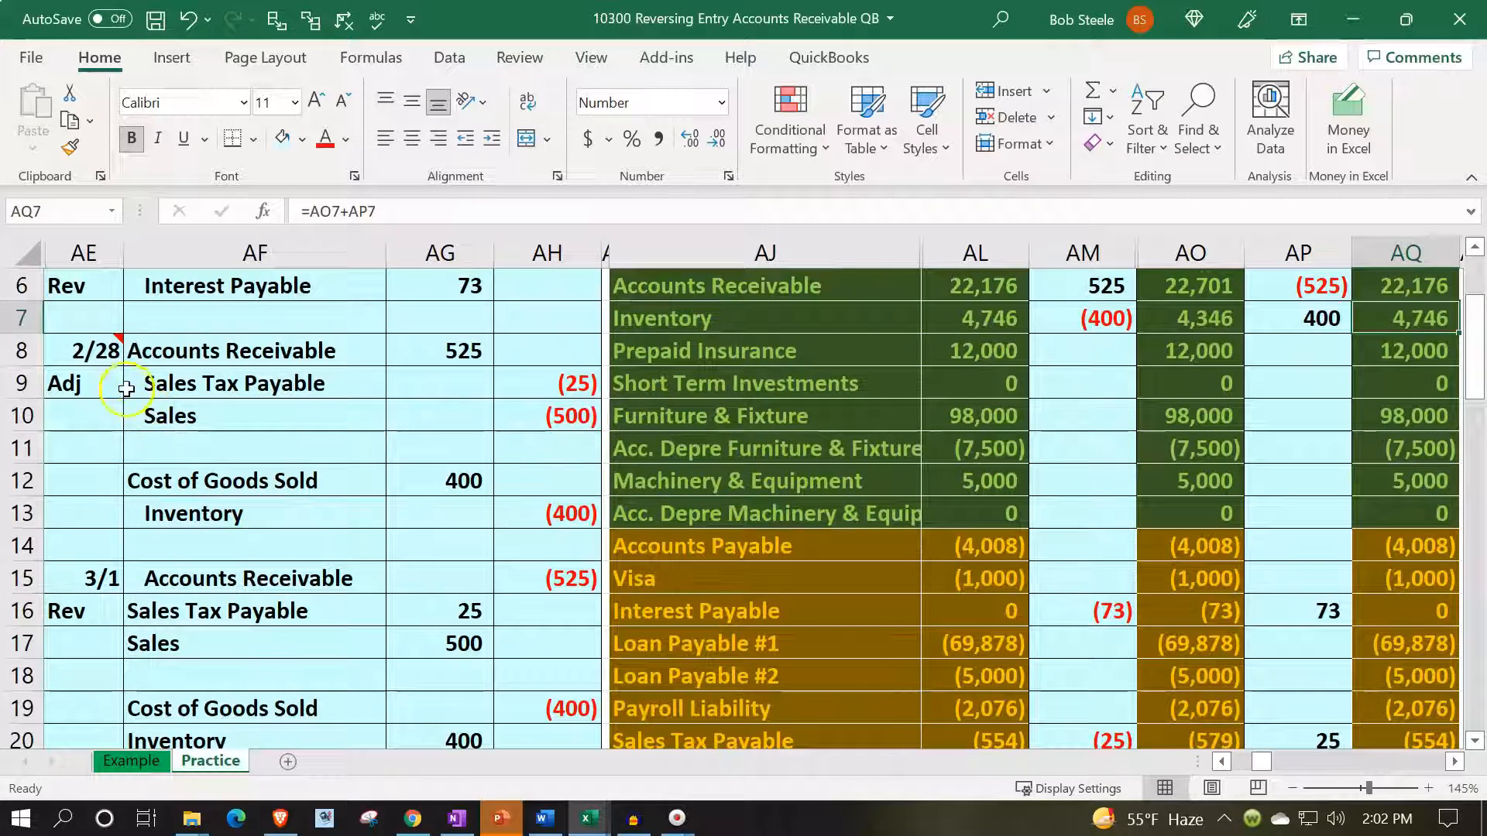
scroll(223, 548, "down", 1)
left_click_drag(221, 482, 511, 481)
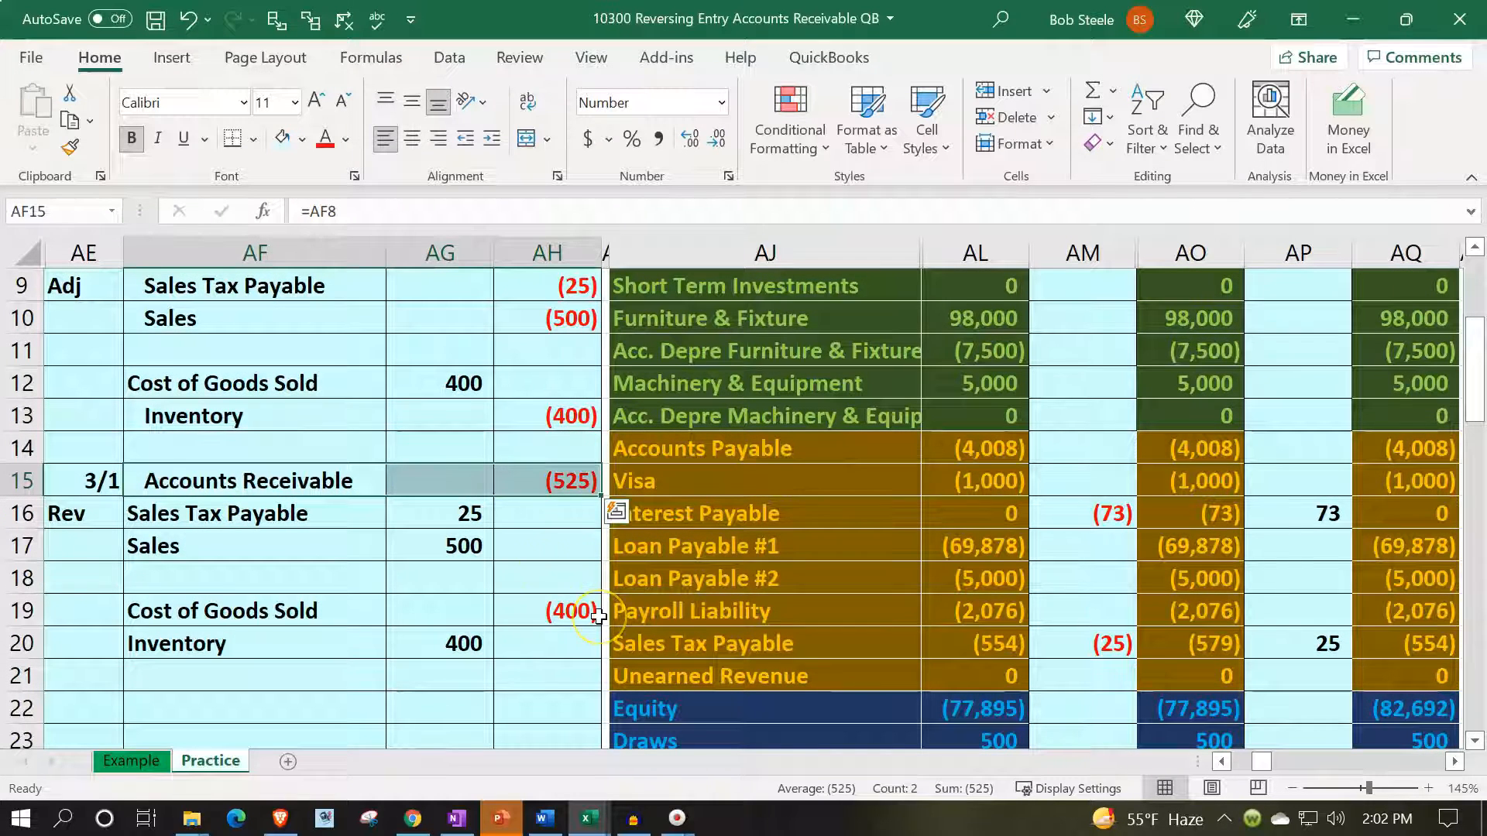
scroll(775, 511, "up", 3)
Enter Rev as the date label in EO18, below the Adj line of the Adj Customer account in the AR Subsidiary Ledger
left_click(827, 456)
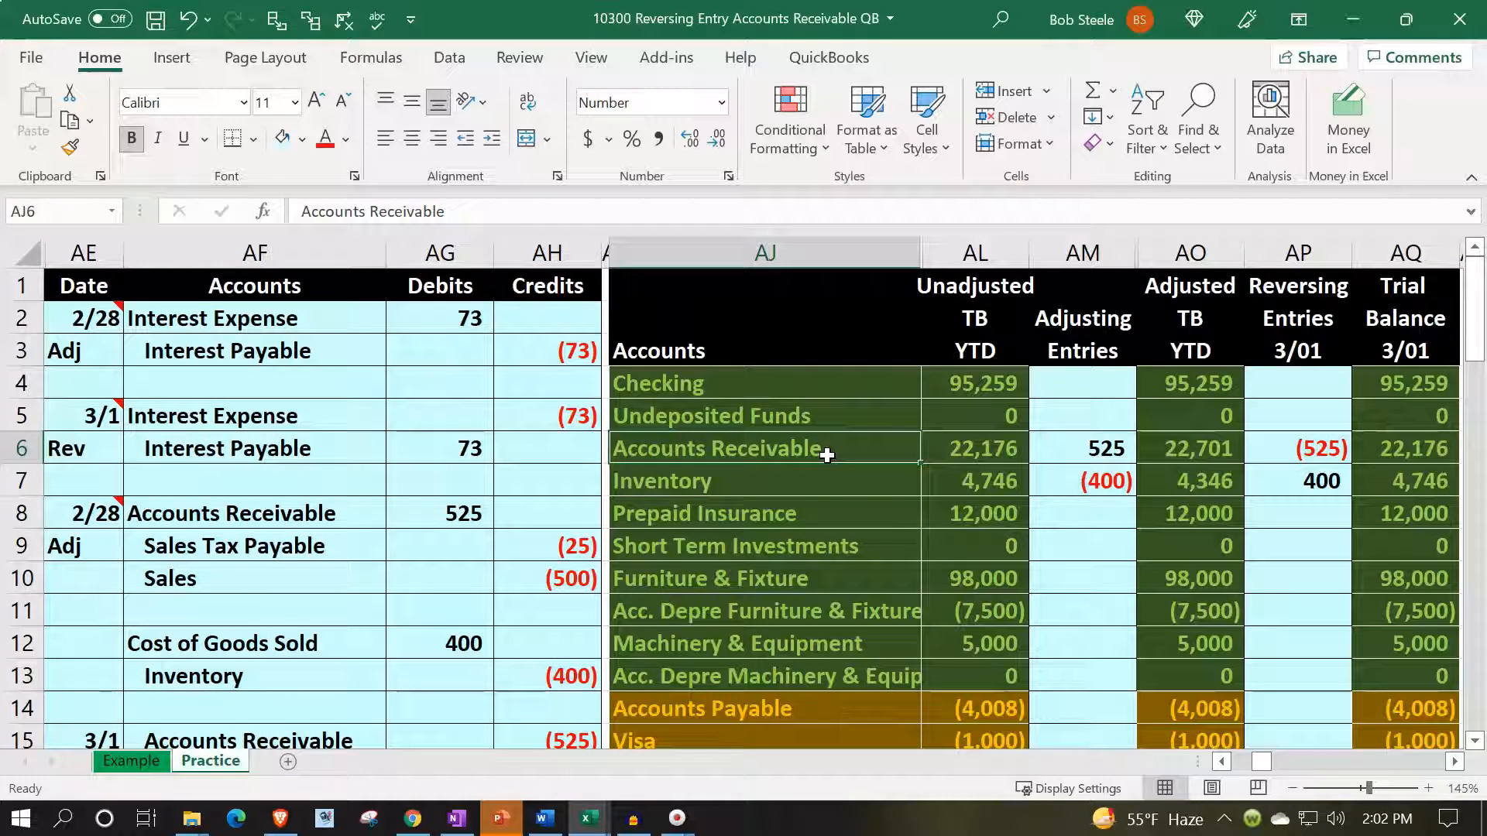
key("Right")
key("Right")
key("Right")
key("Right")
key("Right")
key("Right")
key("Right")
key("Right")
key("Right")
key("Right")
key("Right")
key("Right")
key("Right")
key("Right")
key("Right")
key("Right")
key("Right")
key("Right")
key("Right")
key("Right")
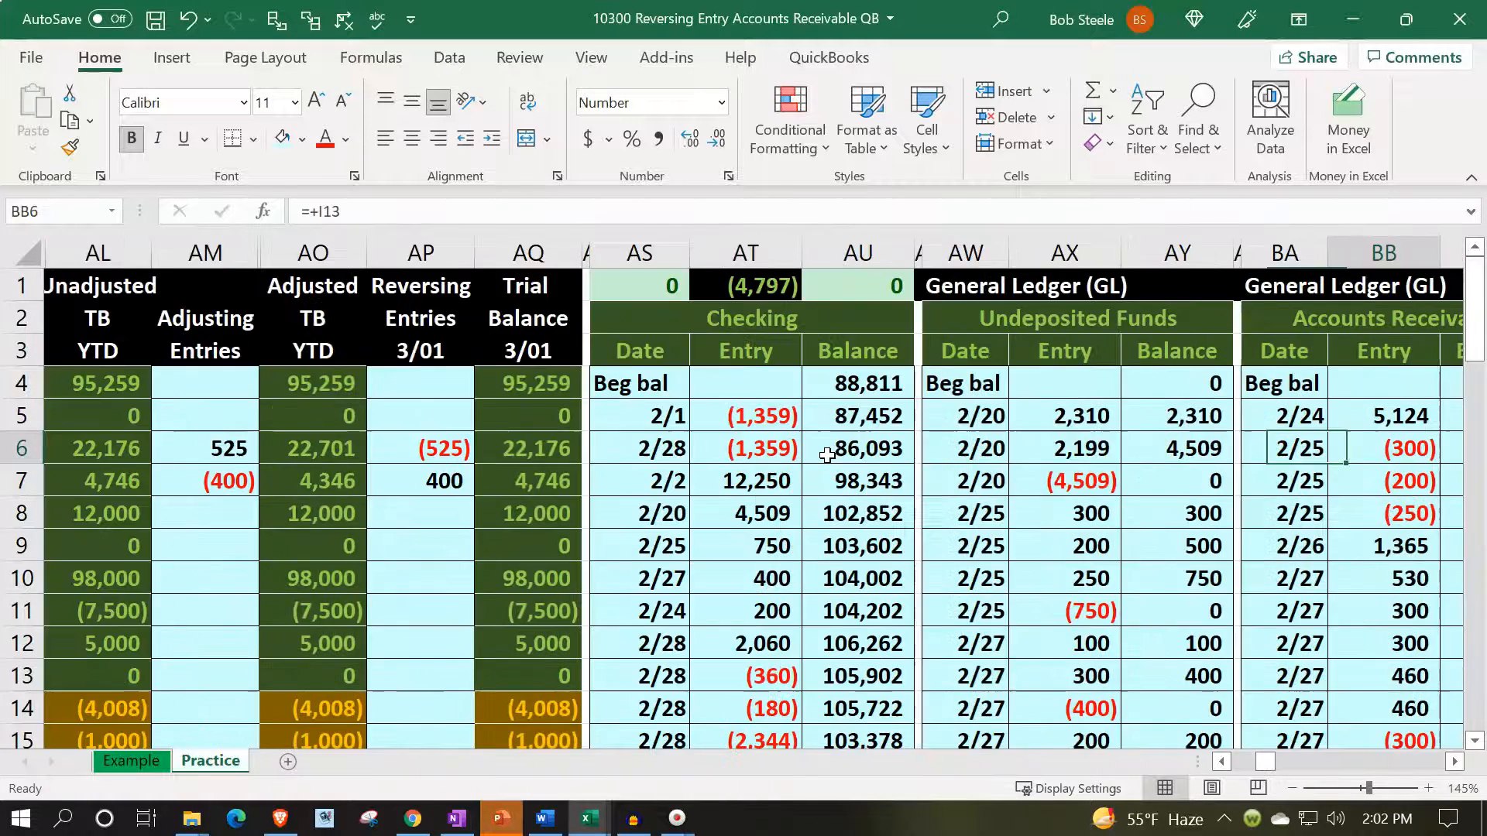
key("Right")
key("Right")
key("Right")
key("Right")
key("Right")
key("Right")
key("Right")
key("Right")
key("Right")
key("Right")
key("Right")
key("Right")
key("Right")
key("Right")
key("Right")
key("Right")
key("Right")
key("Right")
key("Right")
key("Right")
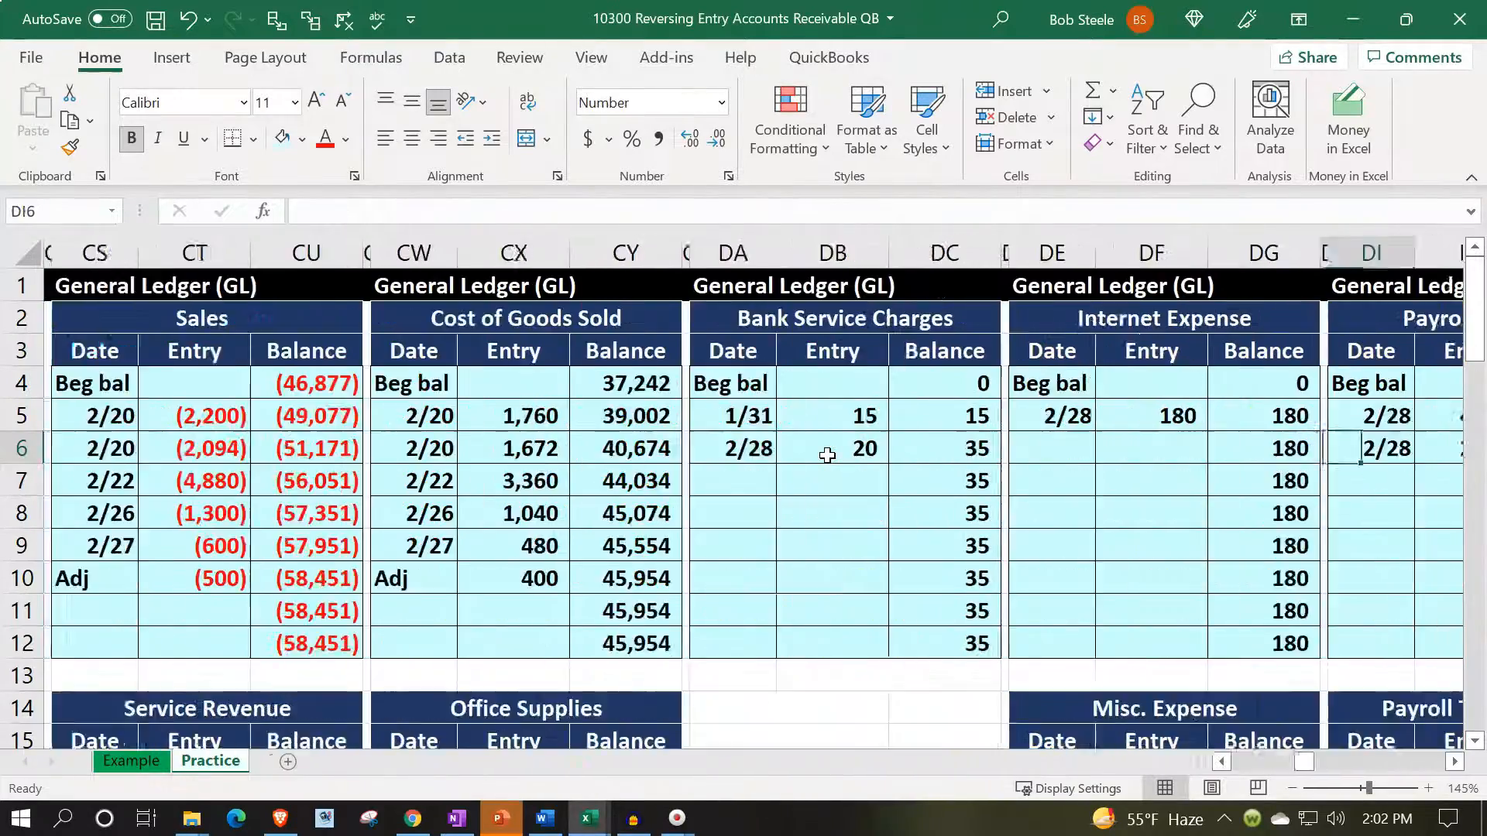
key("Right")
key("Right")
key("Right")
key("Right")
key("Right")
key("Right")
key("Right")
key("Right")
key("Right")
key("Right")
key("Right")
key("Right")
key("Right")
key("Right")
key("Right")
key("Right")
key("Right")
key("Right")
key("Right")
key("Right")
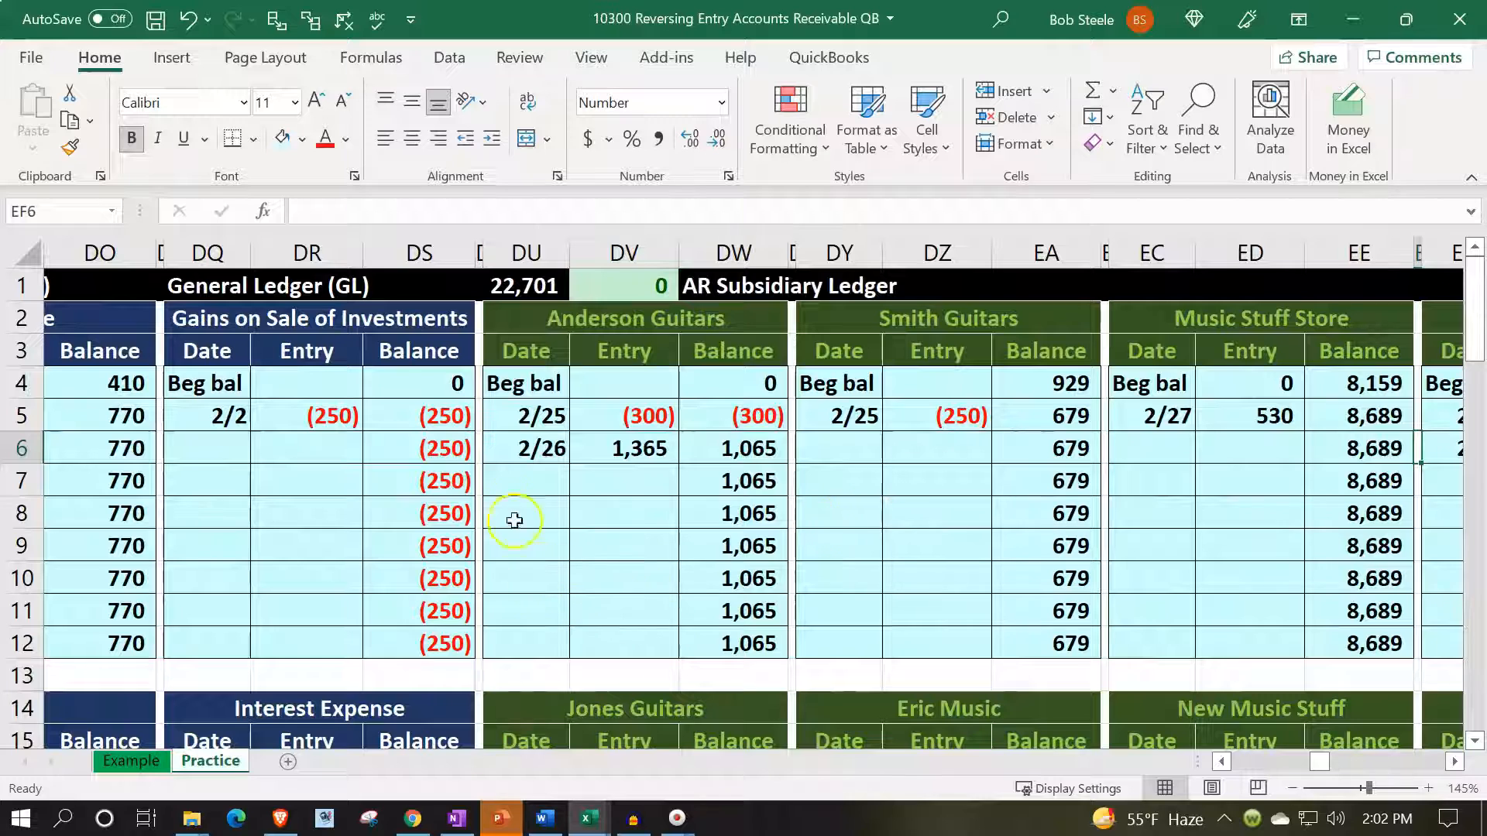
left_click(1271, 591)
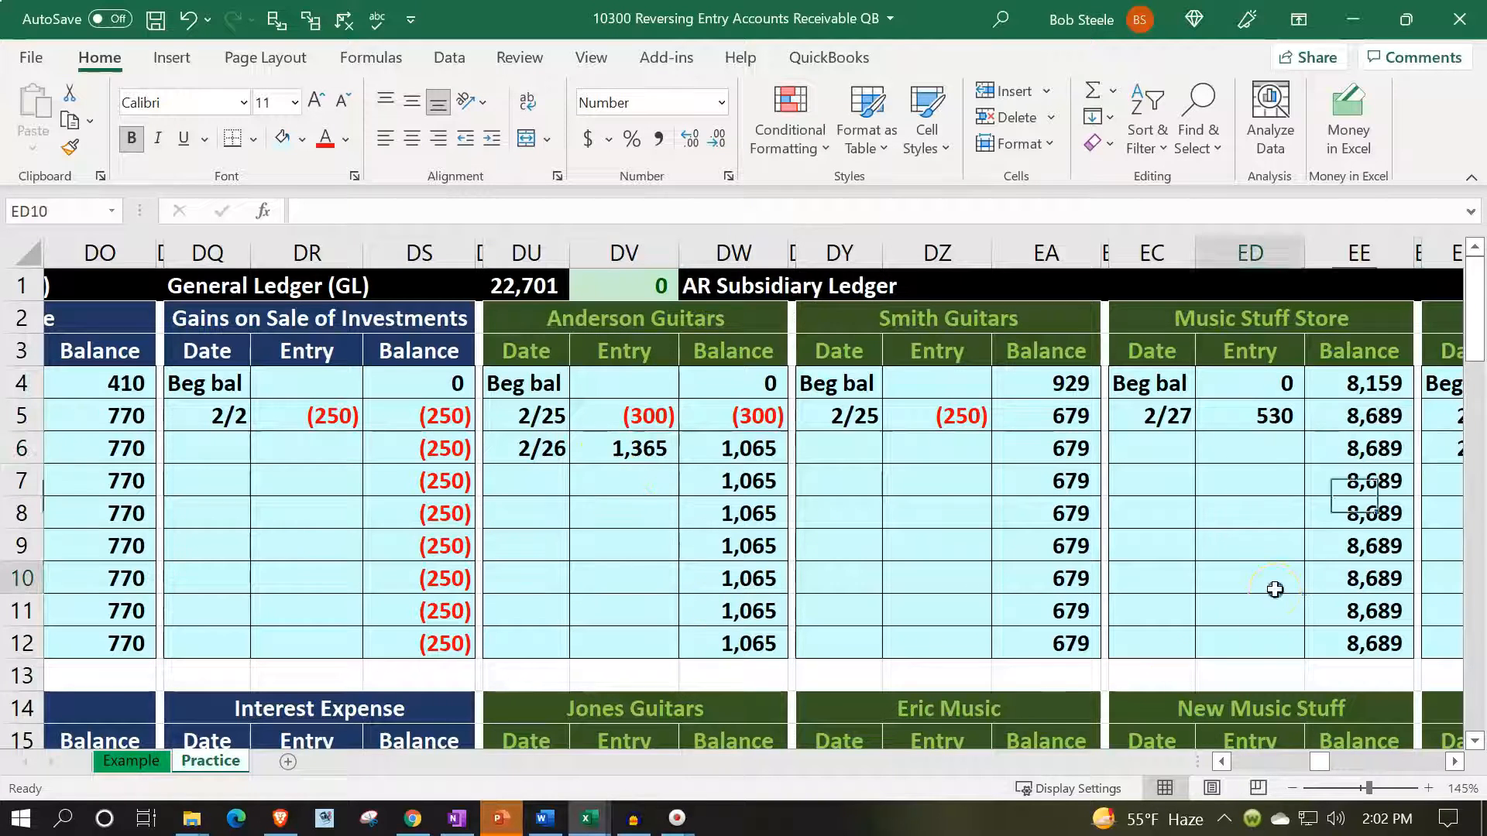
scroll(1274, 594, "down", 2)
left_click(1278, 601)
key("Right")
key("Right")
key("Right")
key("Right")
key("Right")
key("Right")
key("Right")
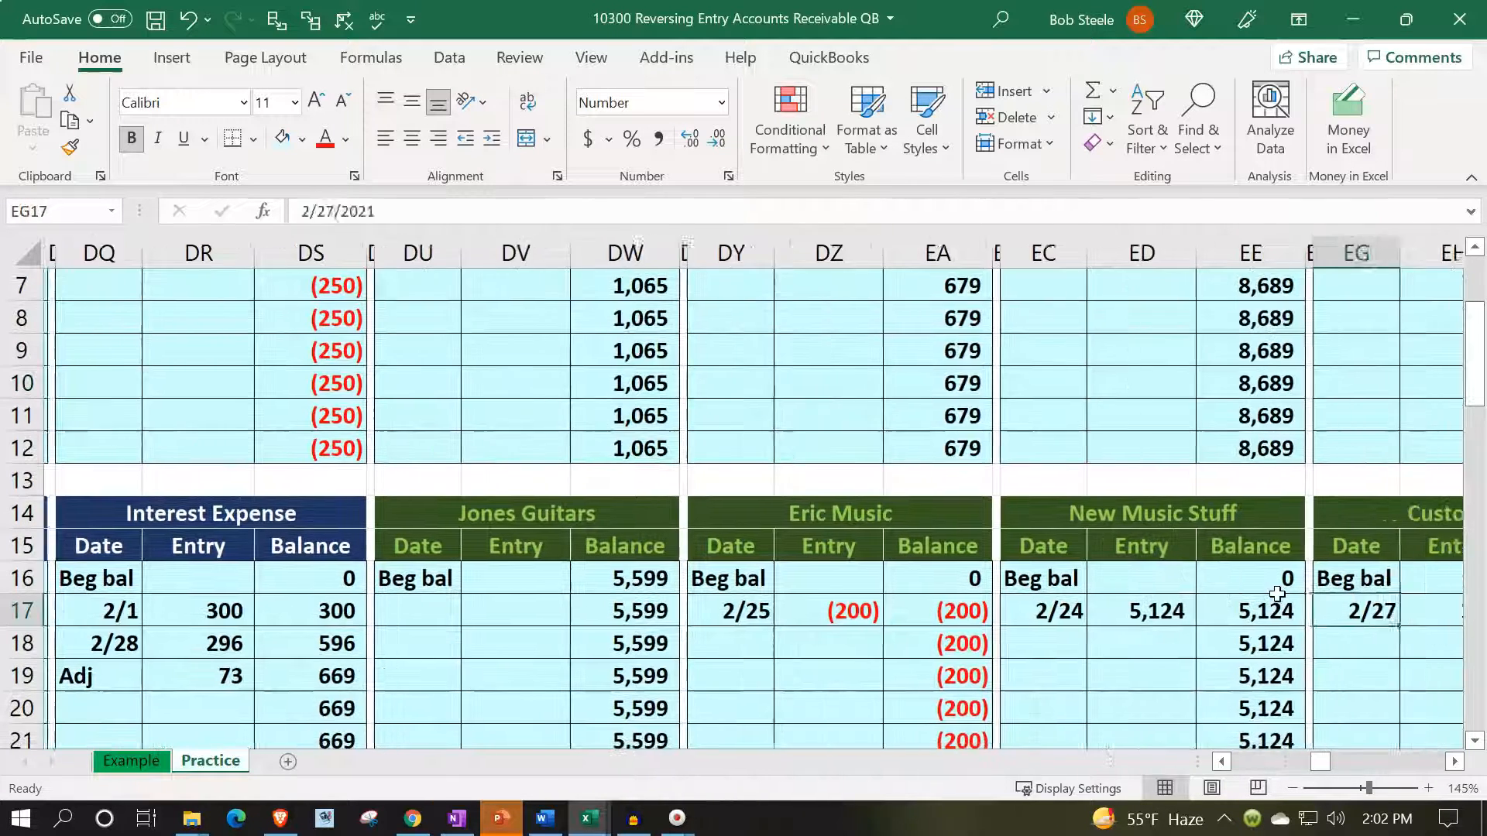
key("Right")
key("Right")
key("Right")
key("Right")
key("Right")
key("Right")
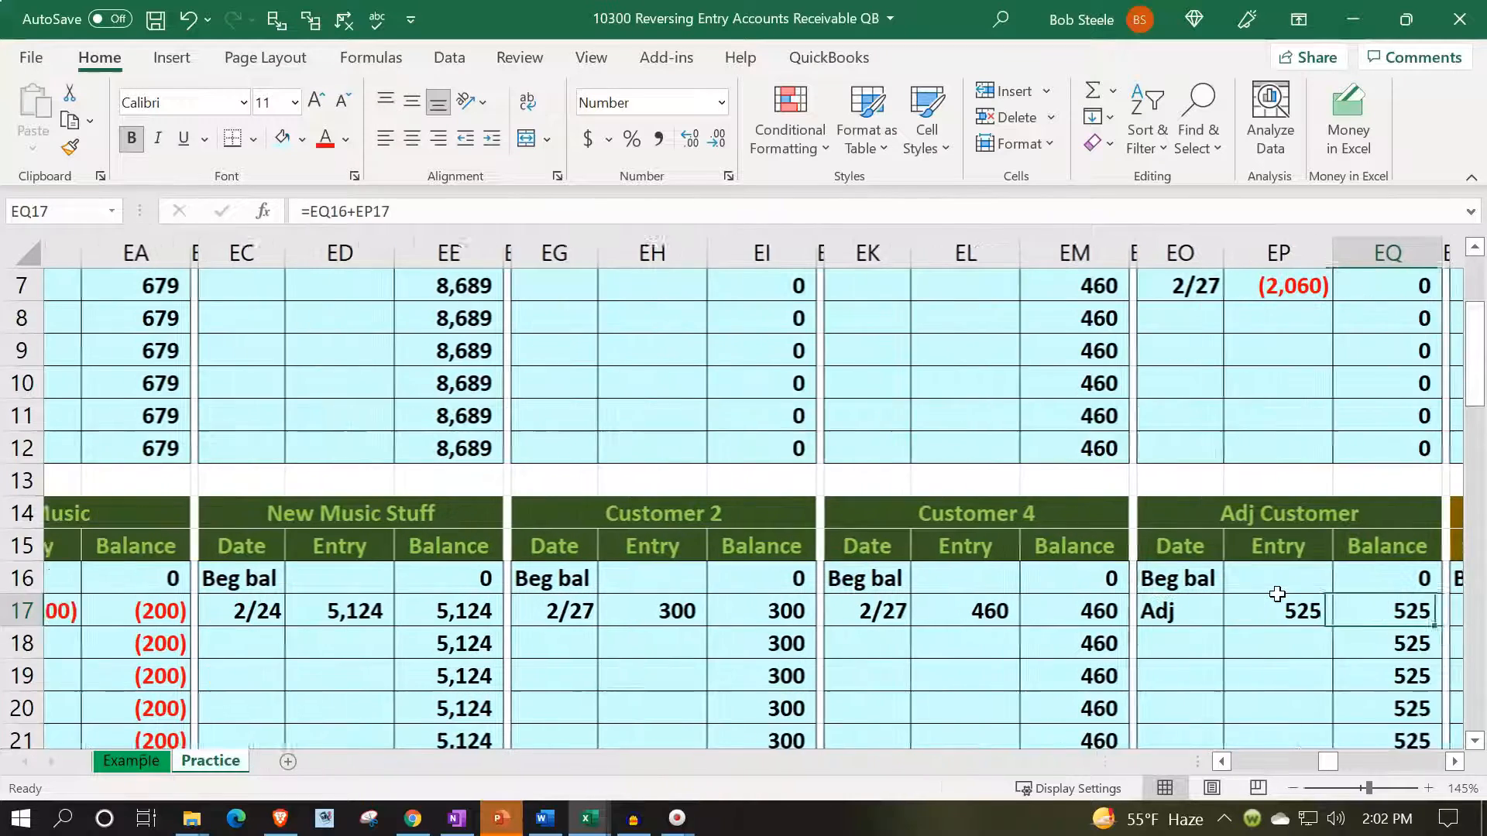
key("Down")
key("Left")
key("Left")
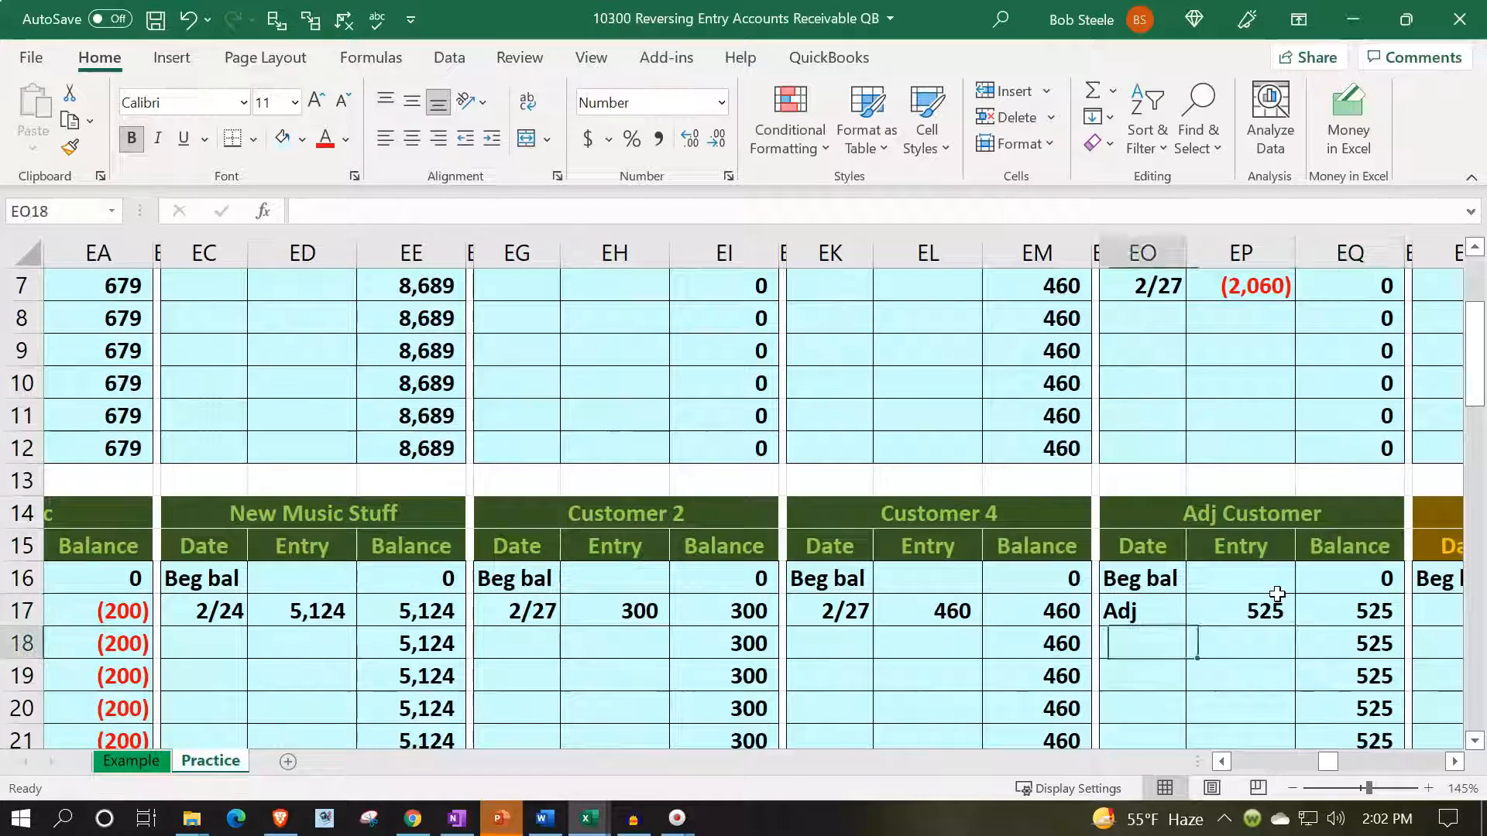
type("Reve")
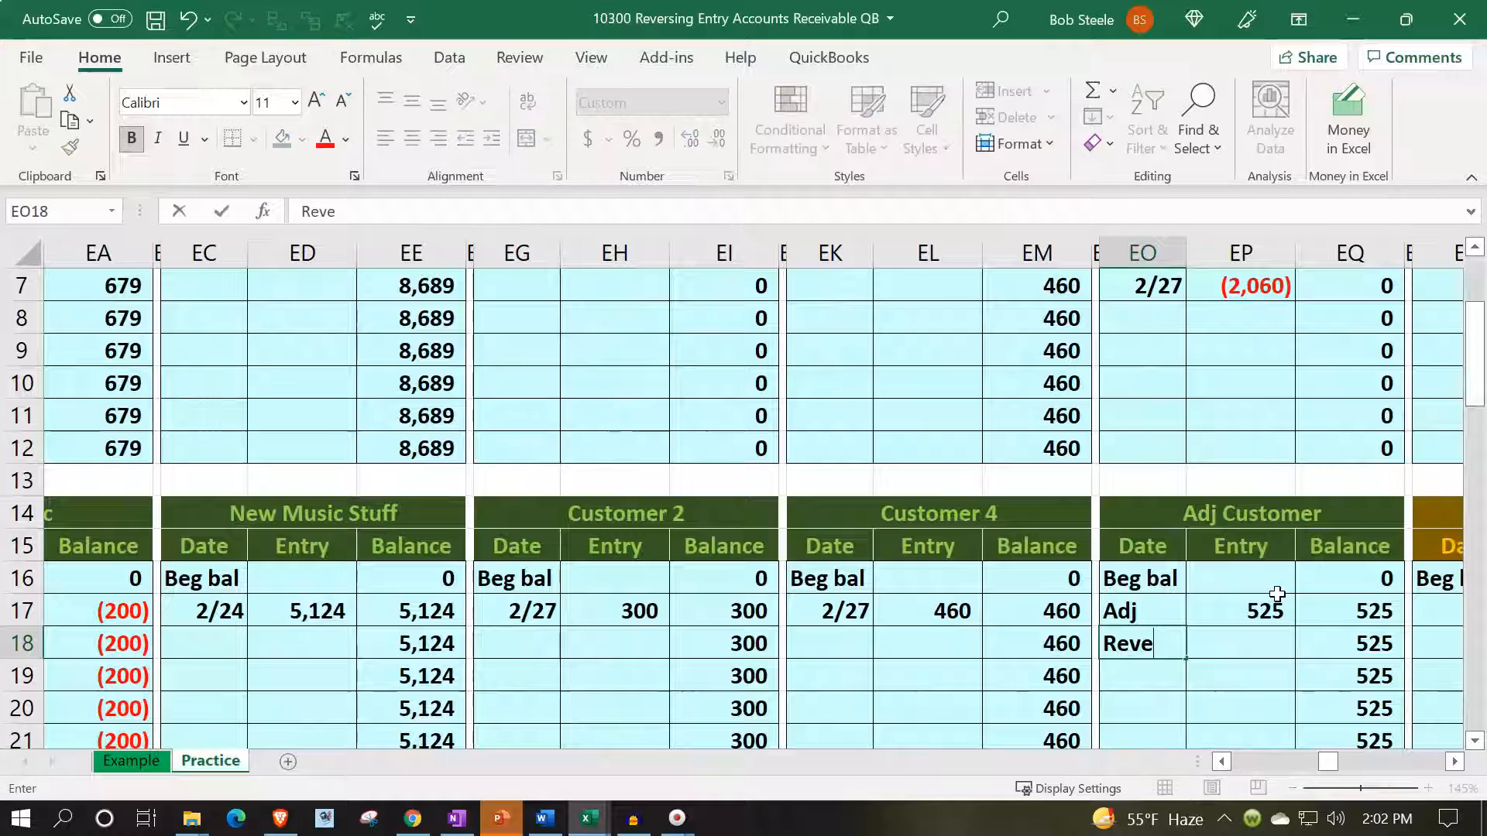
key("BackSpace")
key("Tab")
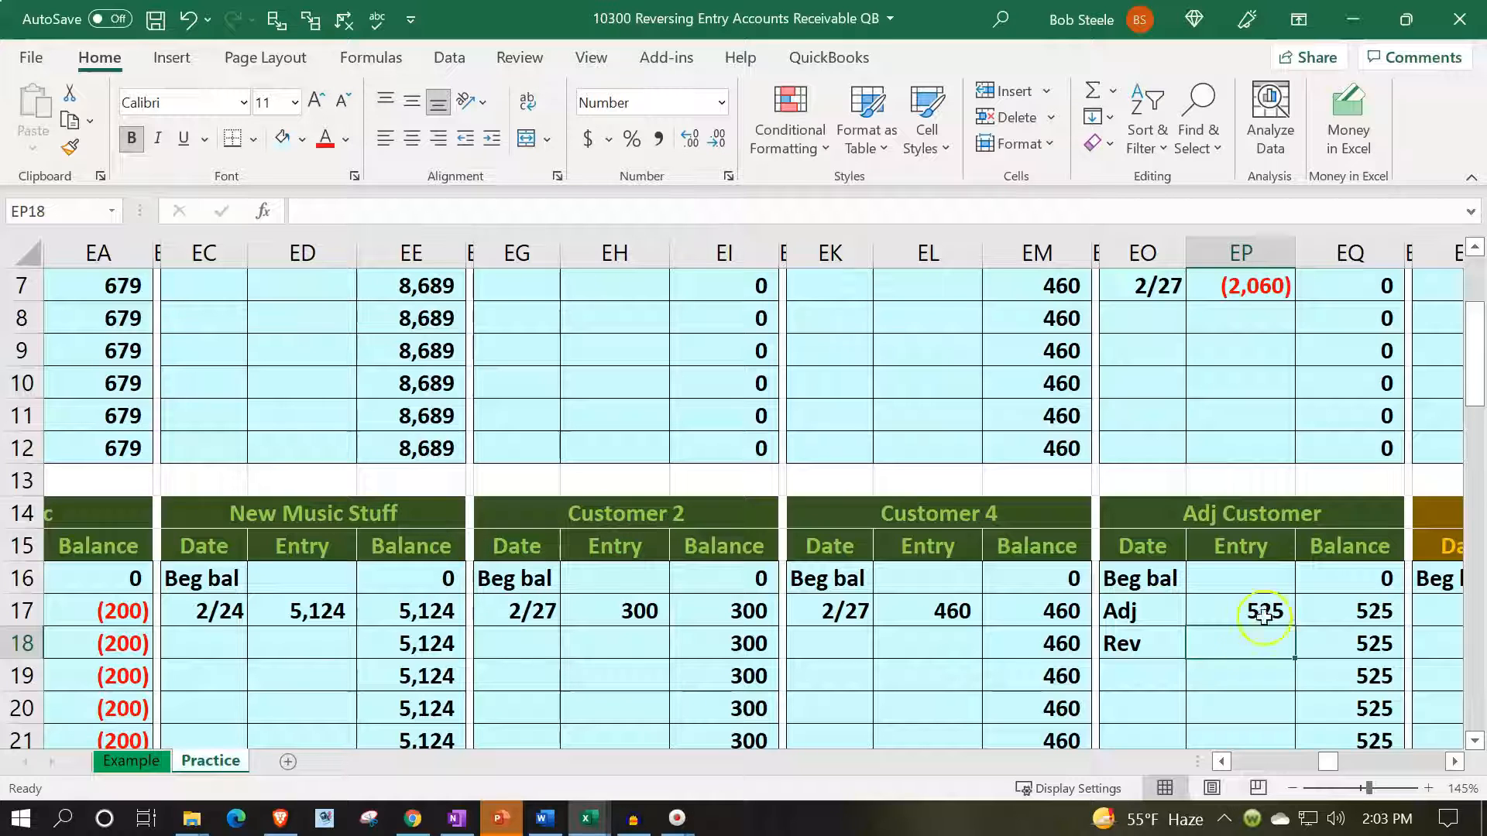
Examine the AR Subsidiary Ledger total formula in DU1 that adds up the customer balances
scroll(1215, 676, "up", 2)
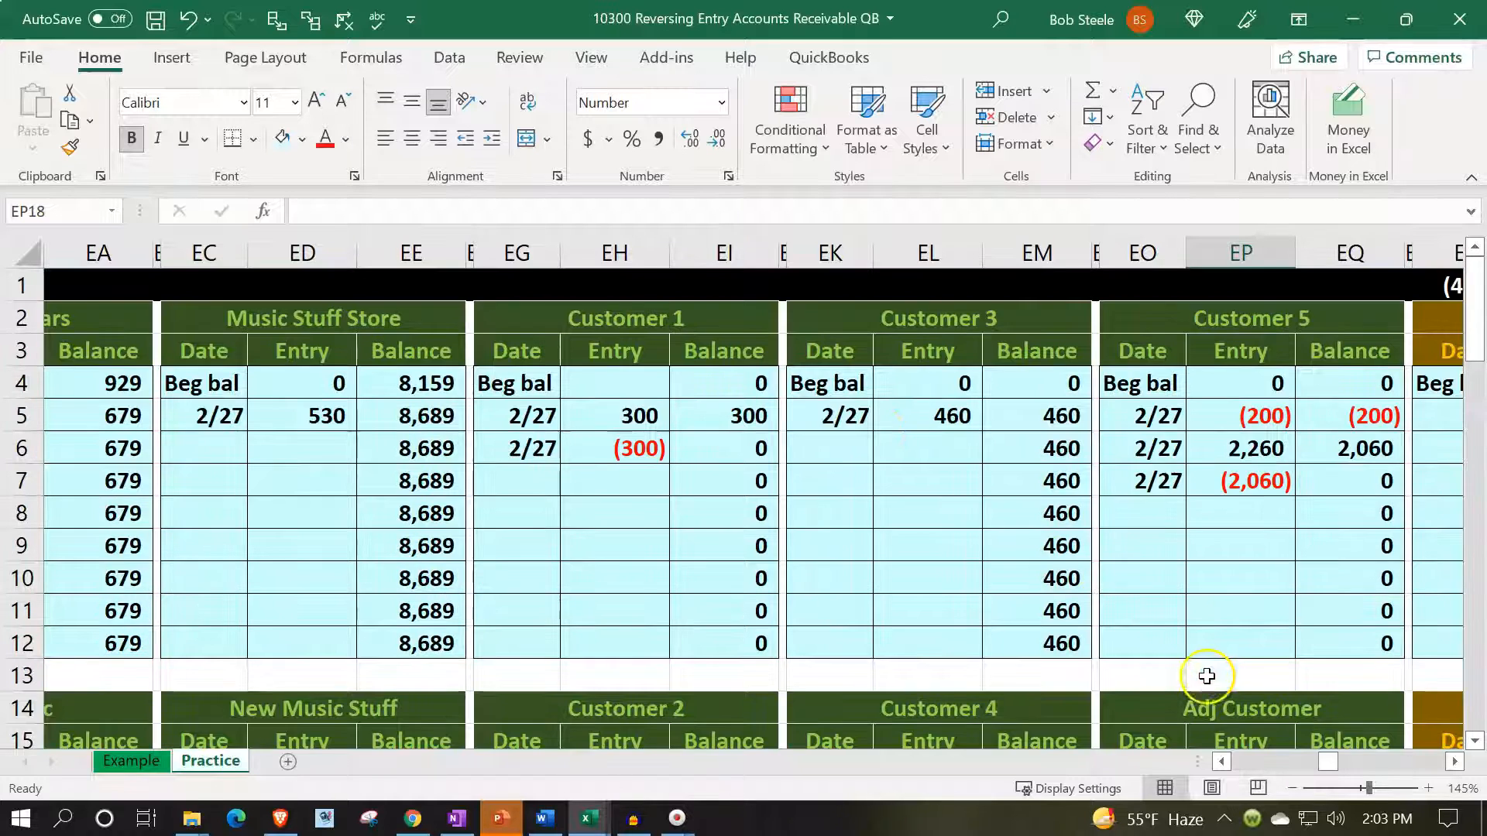
left_click(621, 283)
key("Left")
key("Left")
key("Left")
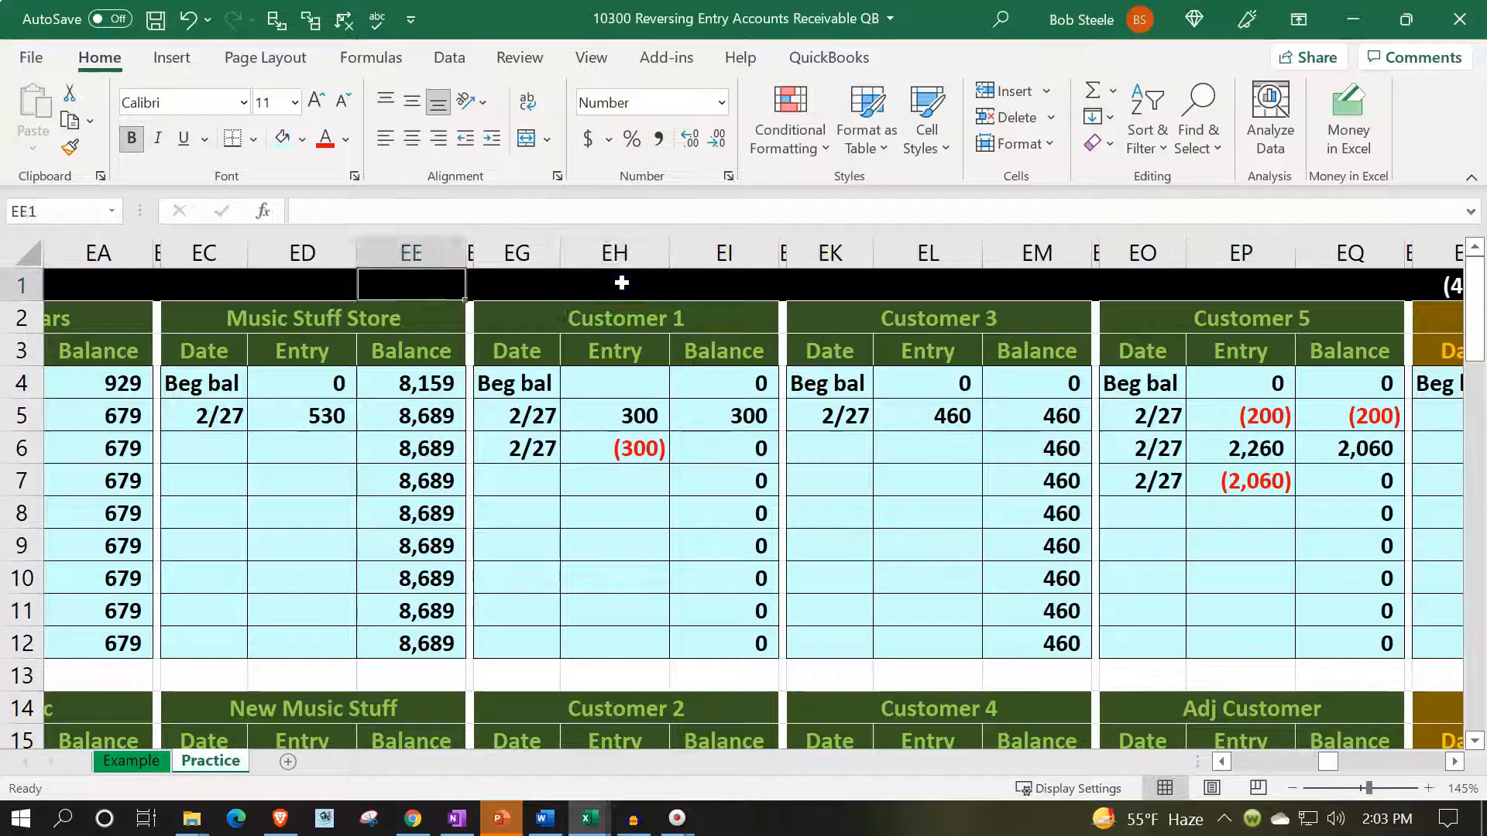
key("Left")
key("Left")
key("Left")
key("Left")
key("Left")
key("Left")
key("Left")
key("Left")
key("Left")
key("Left")
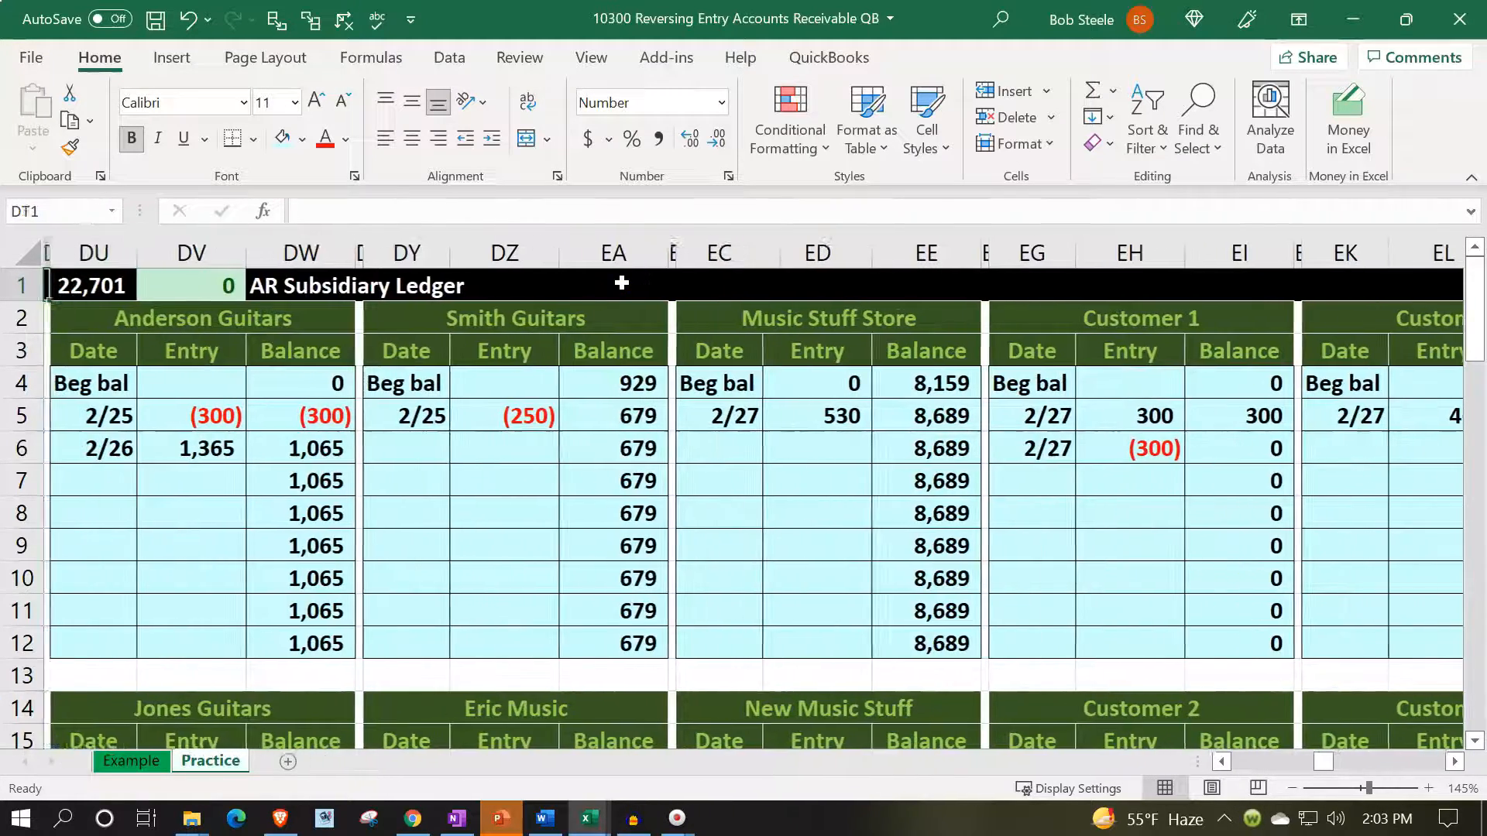
key("Left")
key("Left")
key("Left")
key("Left")
key("Left")
key("Left")
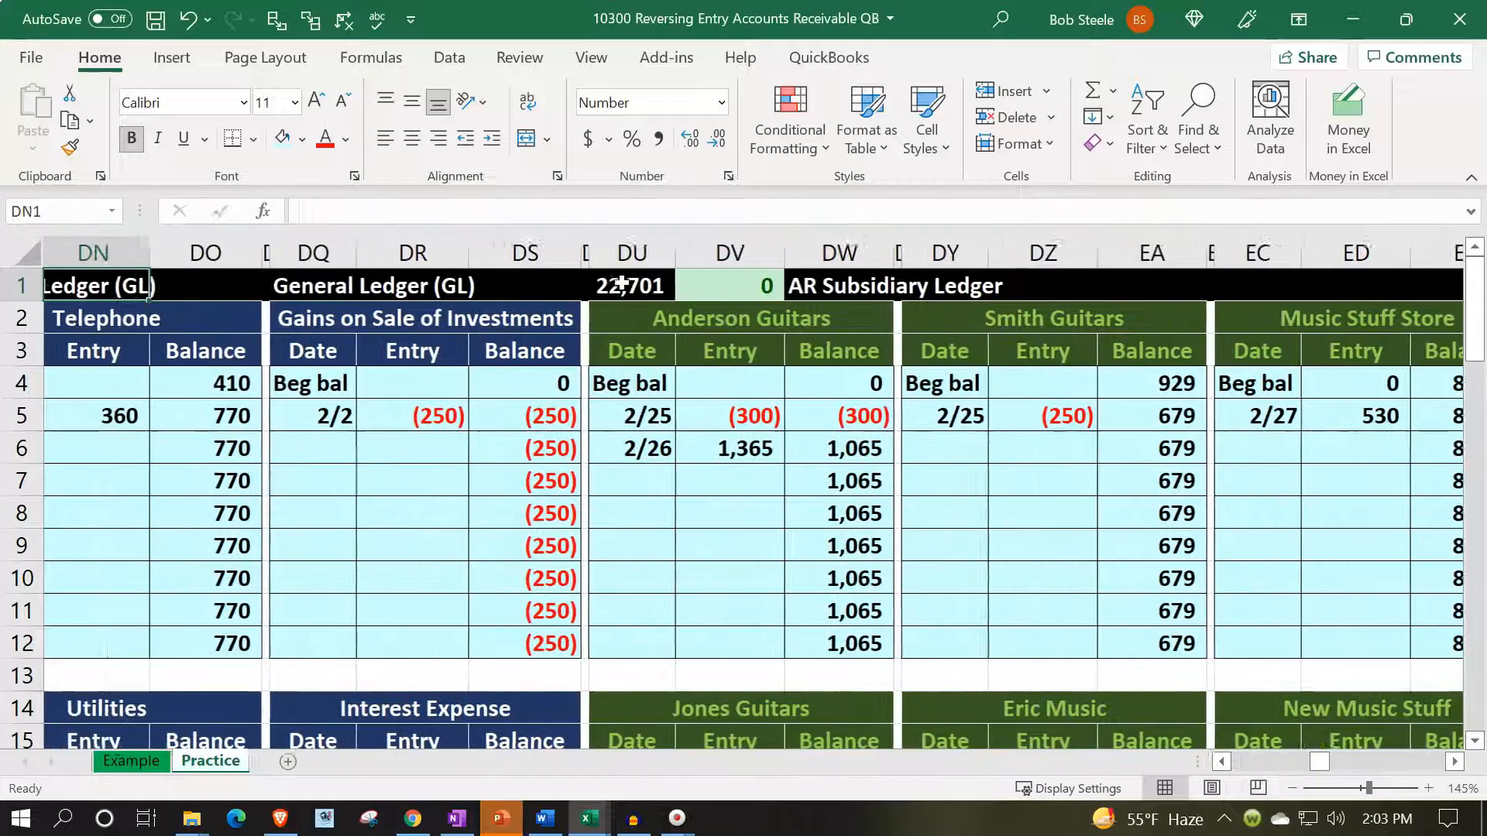
key("Left")
key("Left")
key("Right")
key("Right")
key("Right")
key("Right")
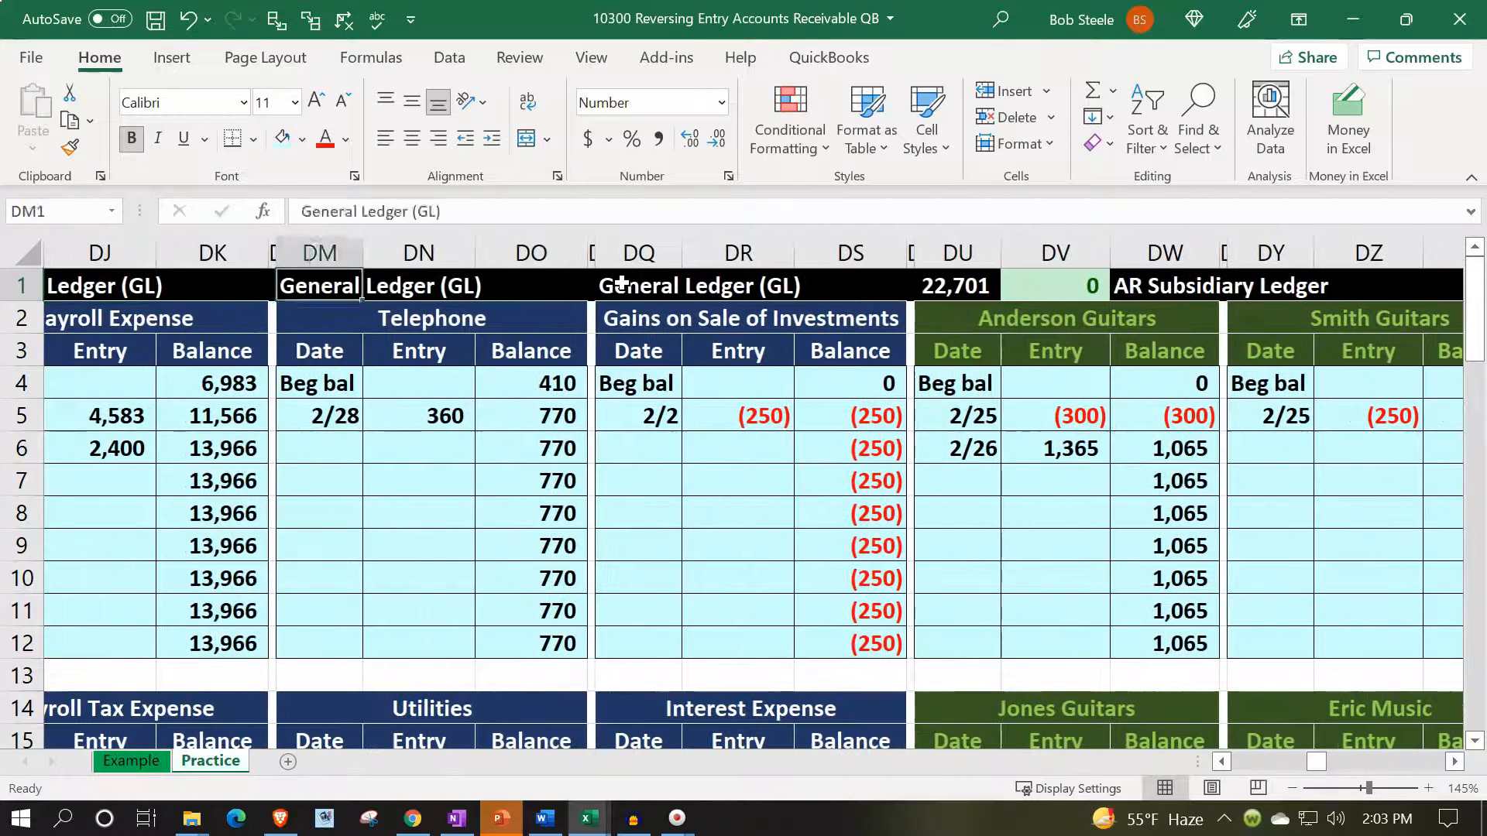
key("Right")
key("Right")
key("Right")
key("Right")
key("Right")
key("Right")
key("Right")
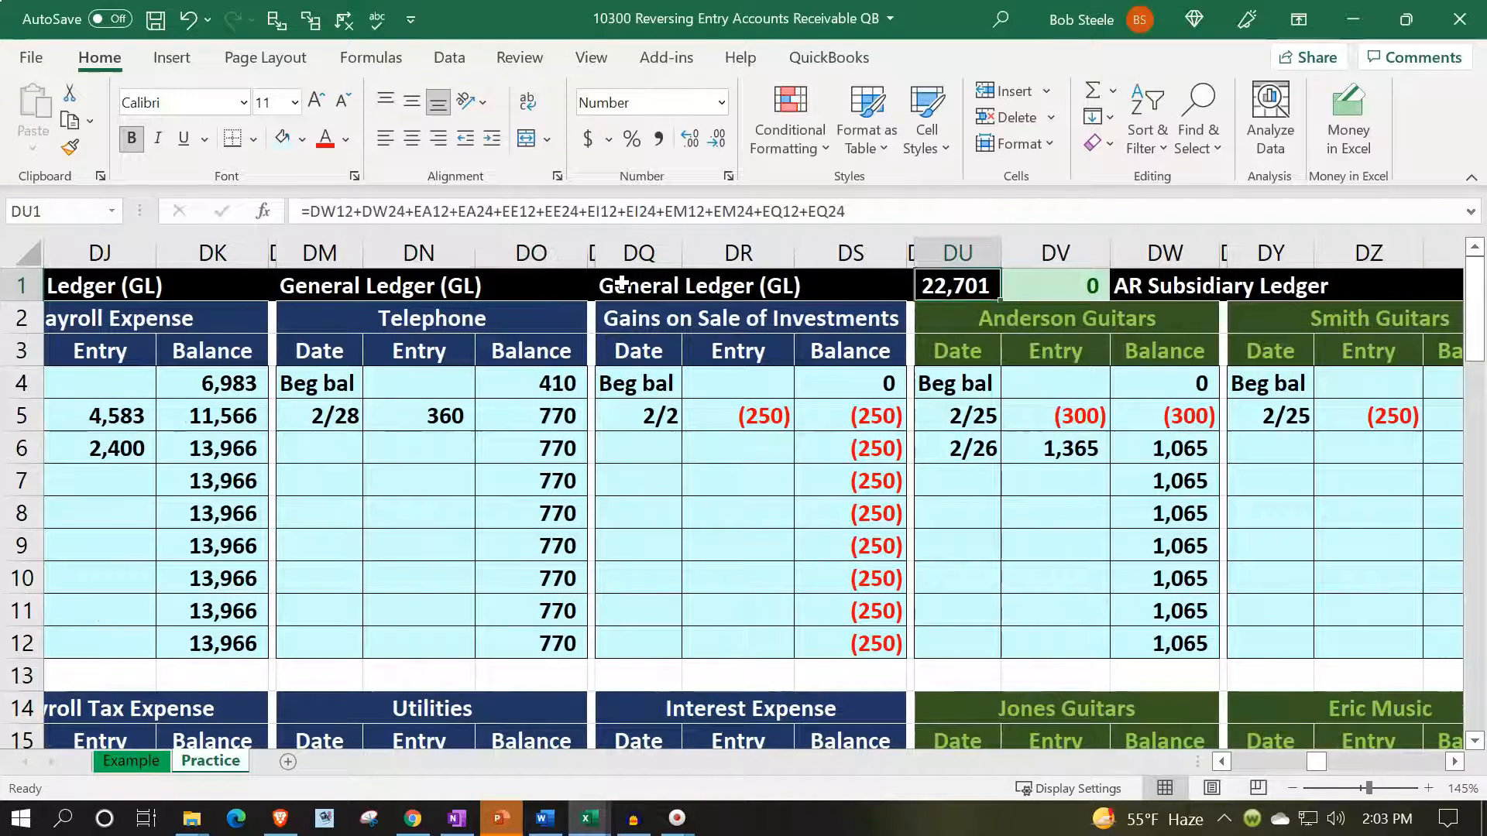
Return to the trial balance worksheet and review the Accounts Receivable row from AO6 to AQ6
key("Left")
key("Left")
key("Left")
key("Left")
key("Left")
key("Left")
key("Left")
key("Left")
key("Left")
key("Left")
key("Left")
key("Left")
key("Left")
key("Left")
key("Left")
key("Left")
key("Left")
key("Left")
key("Left")
key("Left")
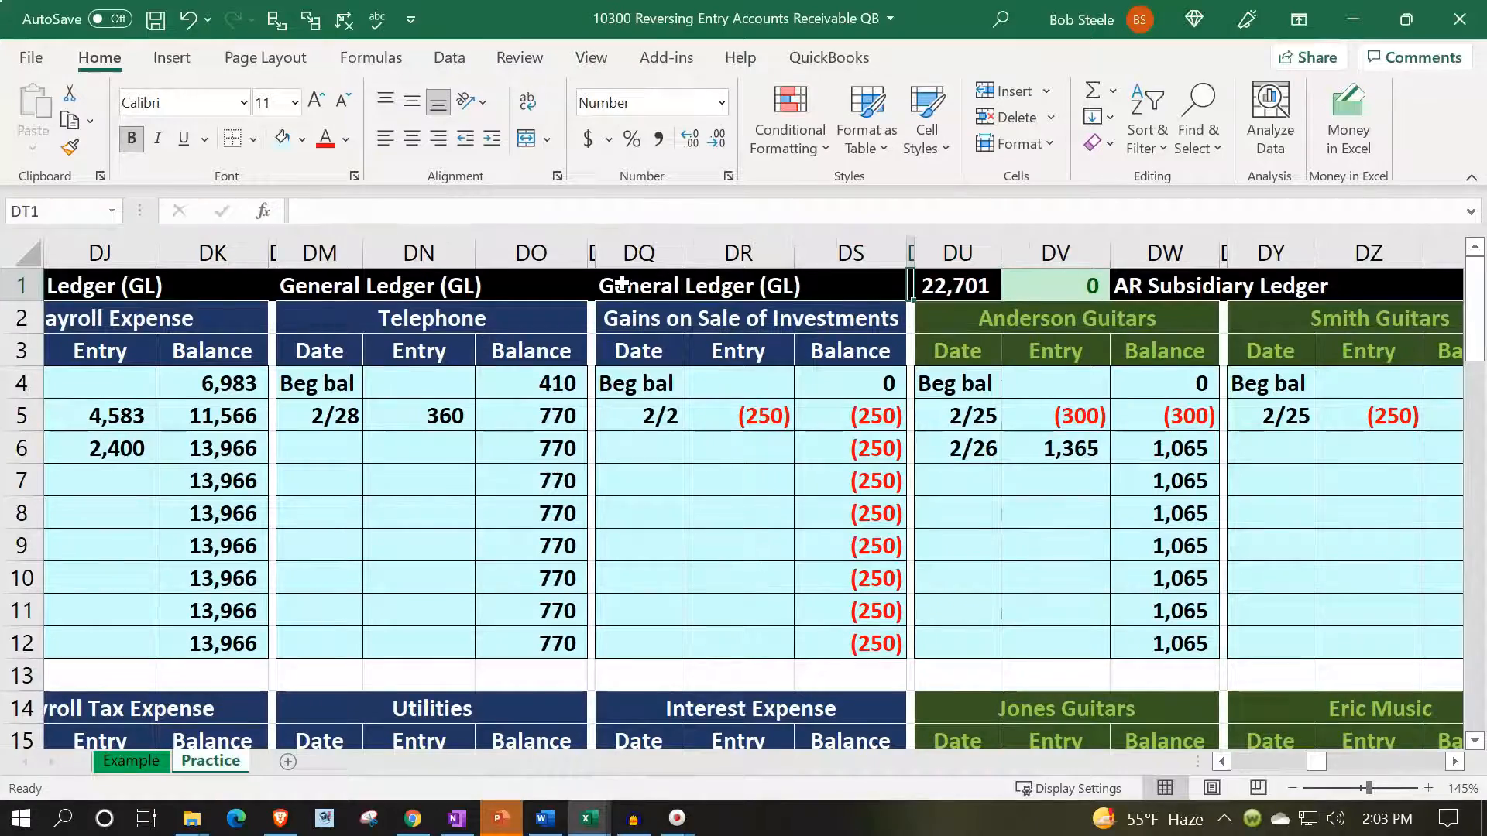
key("Left")
key("Left")
key("Left")
key("Left")
key("Left")
key("Left")
key("Left")
key("Left")
key("Left")
key("Left")
key("Left")
key("Left")
key("Left")
key("Left")
key("Left")
key("Left")
key("Left")
key("Left")
key("Left")
key("Left")
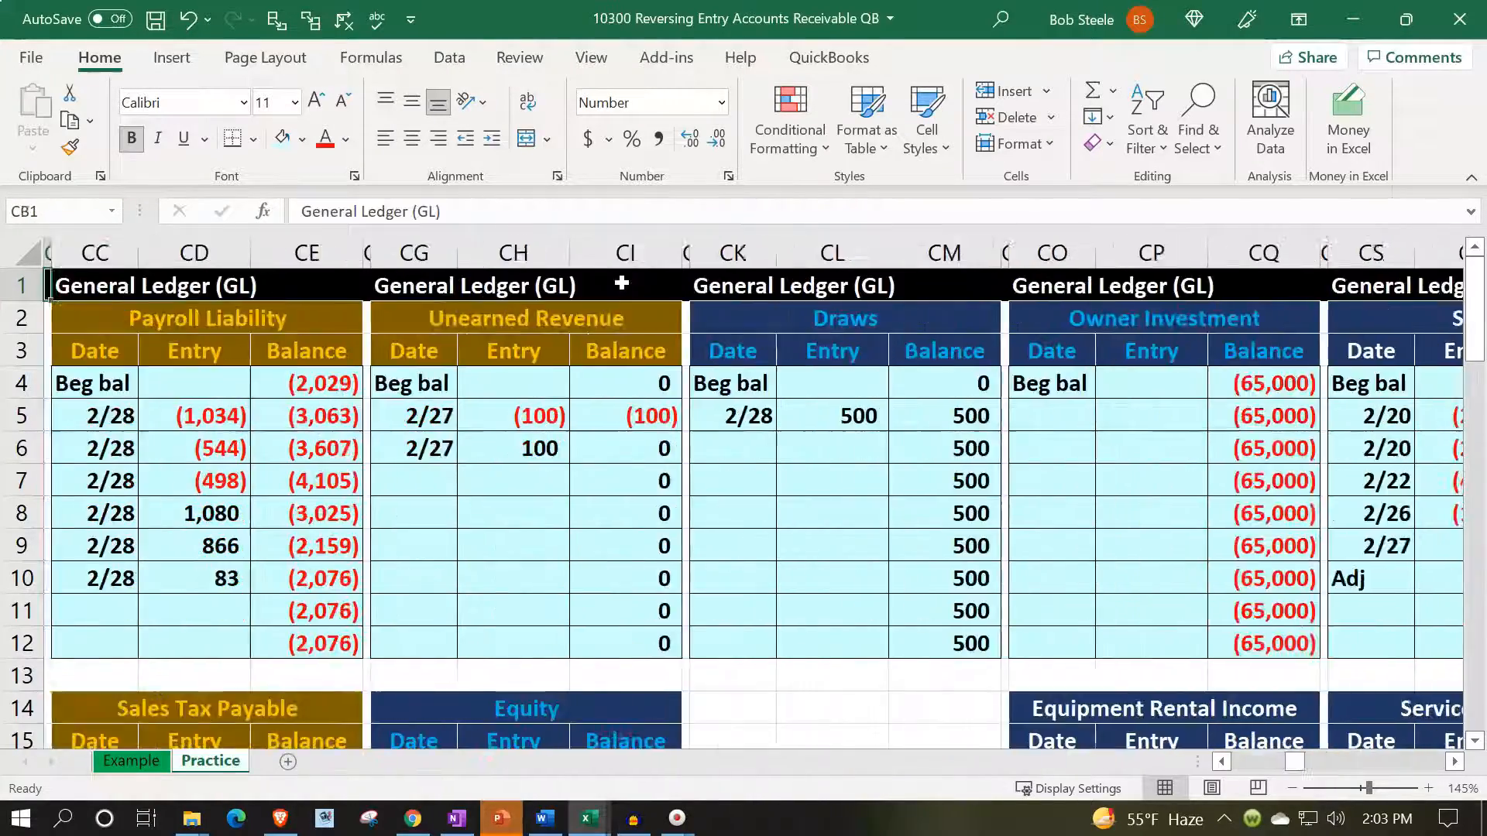
key("Left")
key("Left")
key("Left")
key("Left")
key("Left")
key("Left")
key("Left")
key("Left")
key("Left")
key("Left")
key("Left")
key("Left")
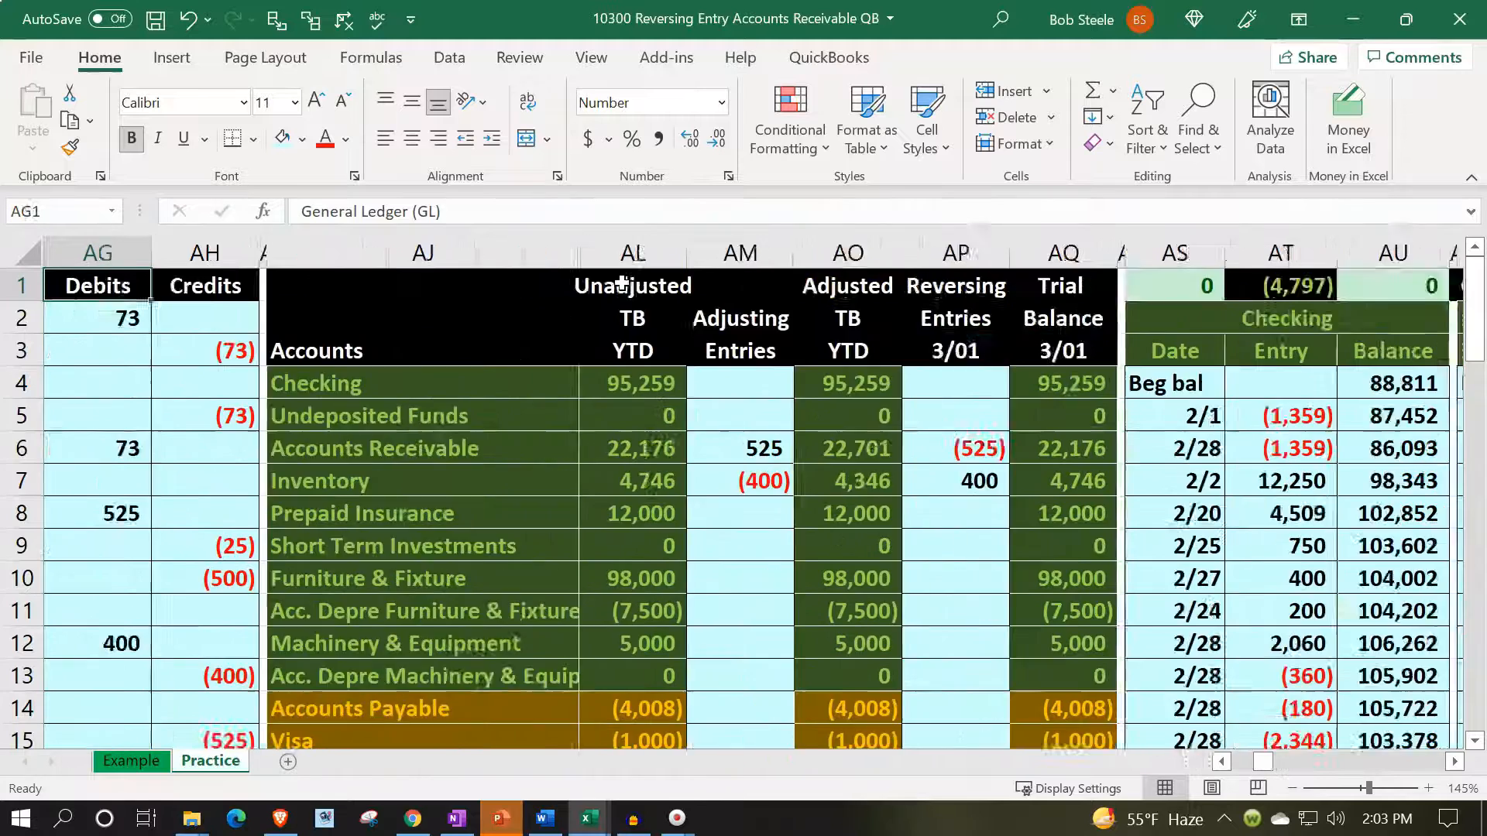
left_click(1163, 447)
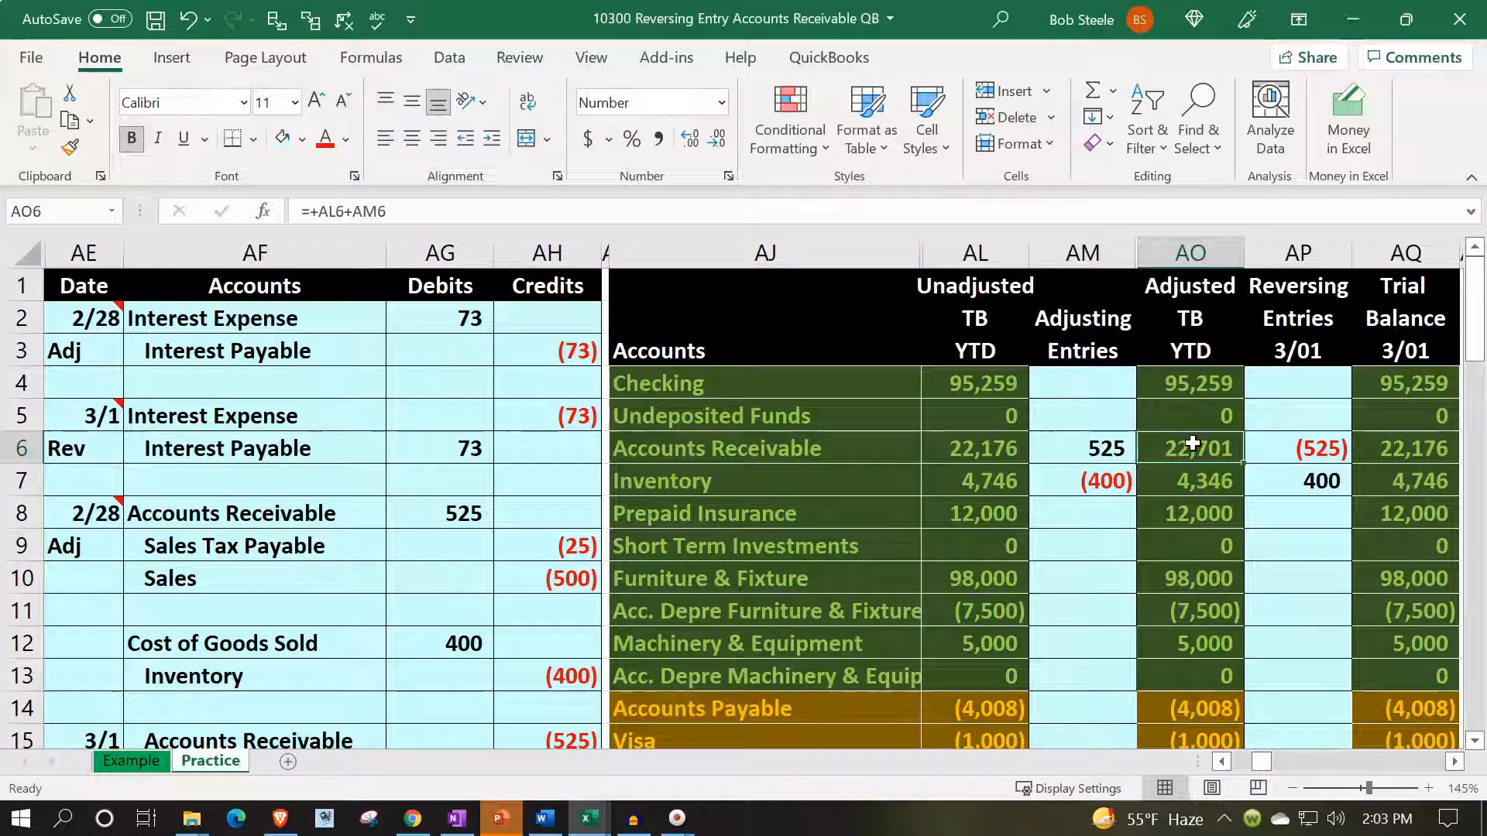
key("Right")
key("Right")
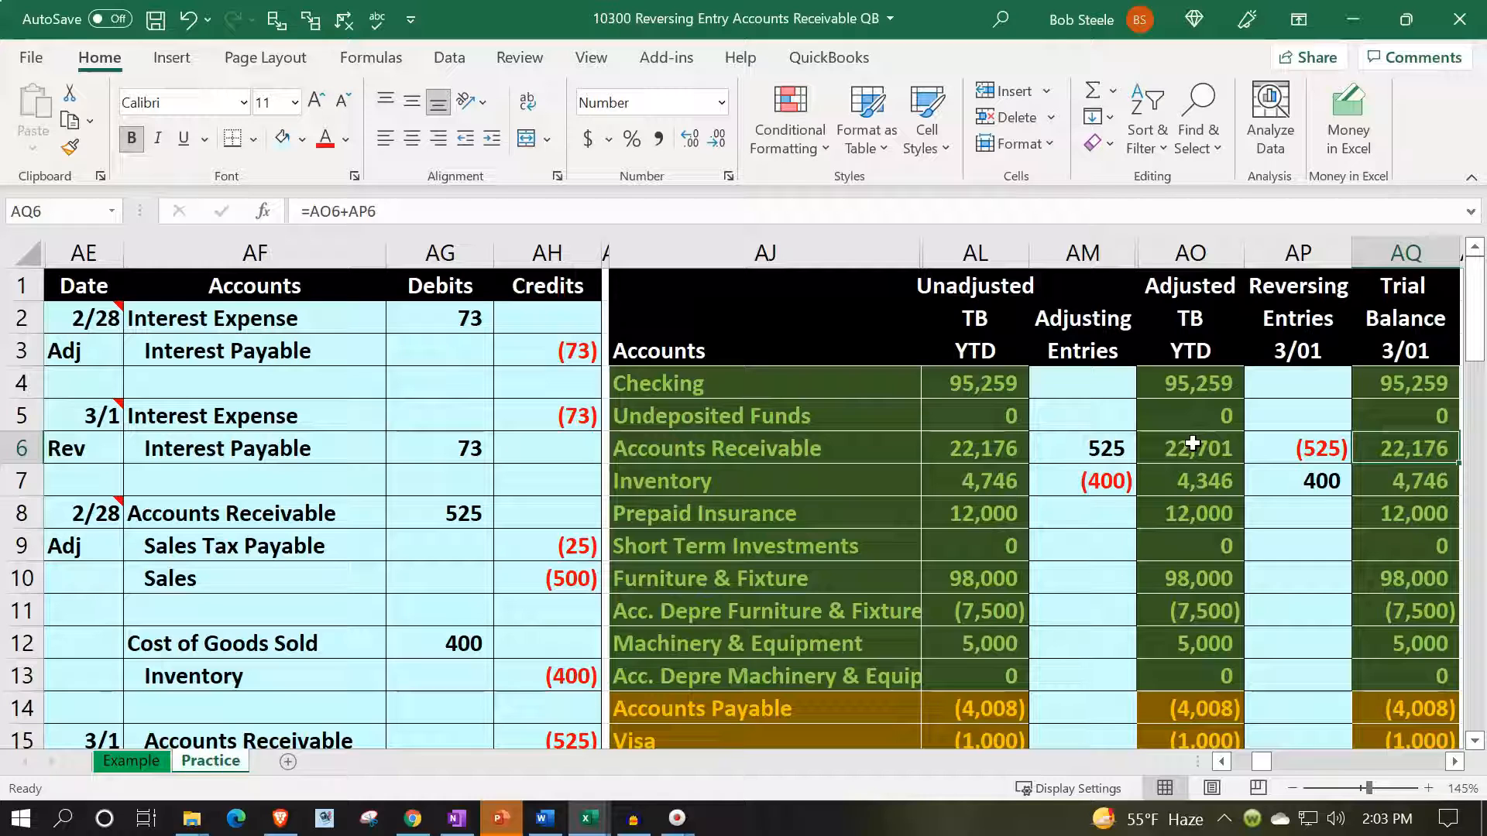
key("Left")
key("Left")
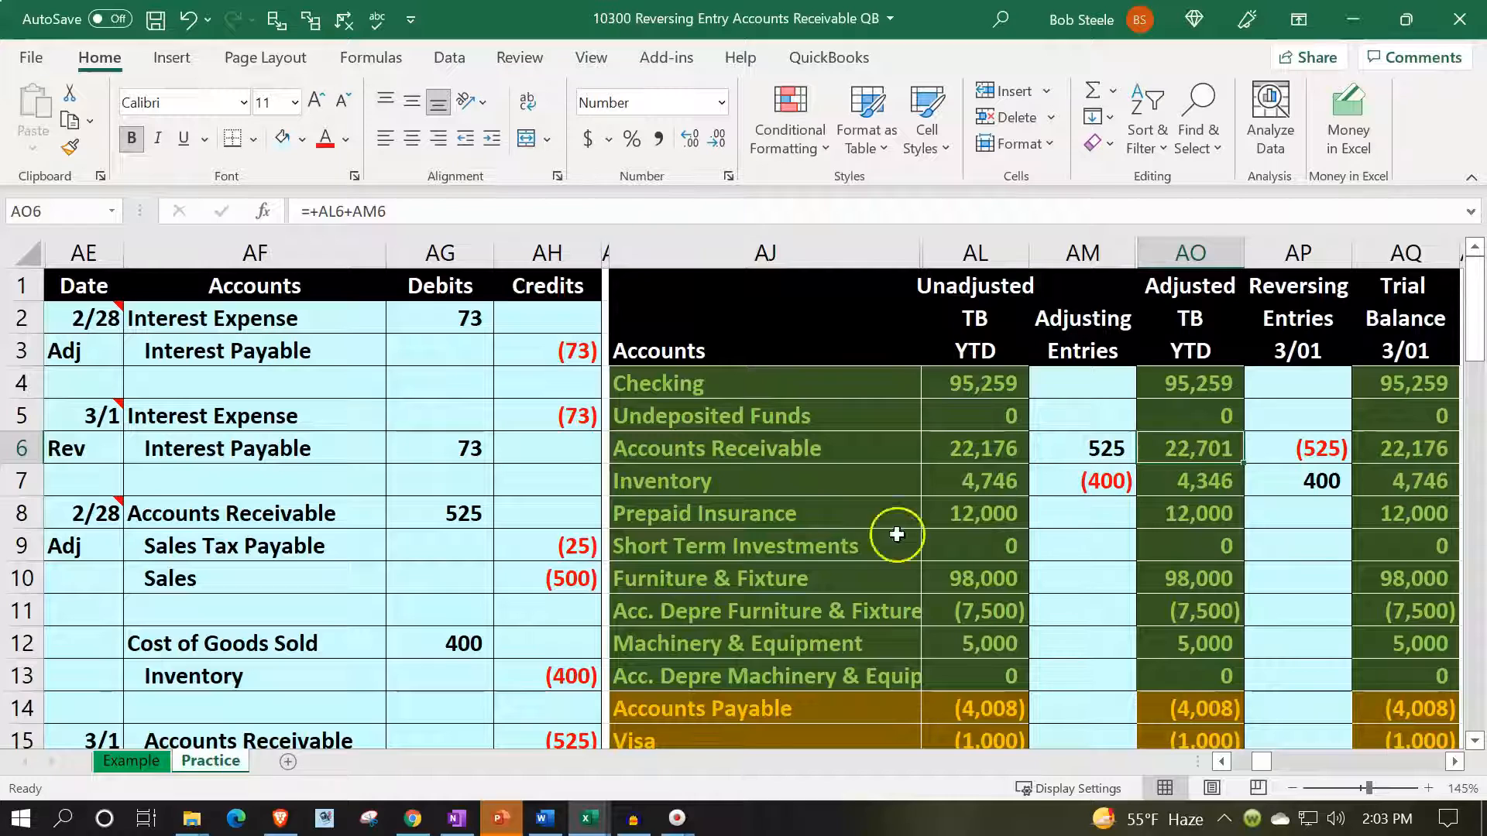
Indent the Cost of Goods Sold account name in AF19 of the 3/1 reversing entry
scroll(730, 568, "down", 3)
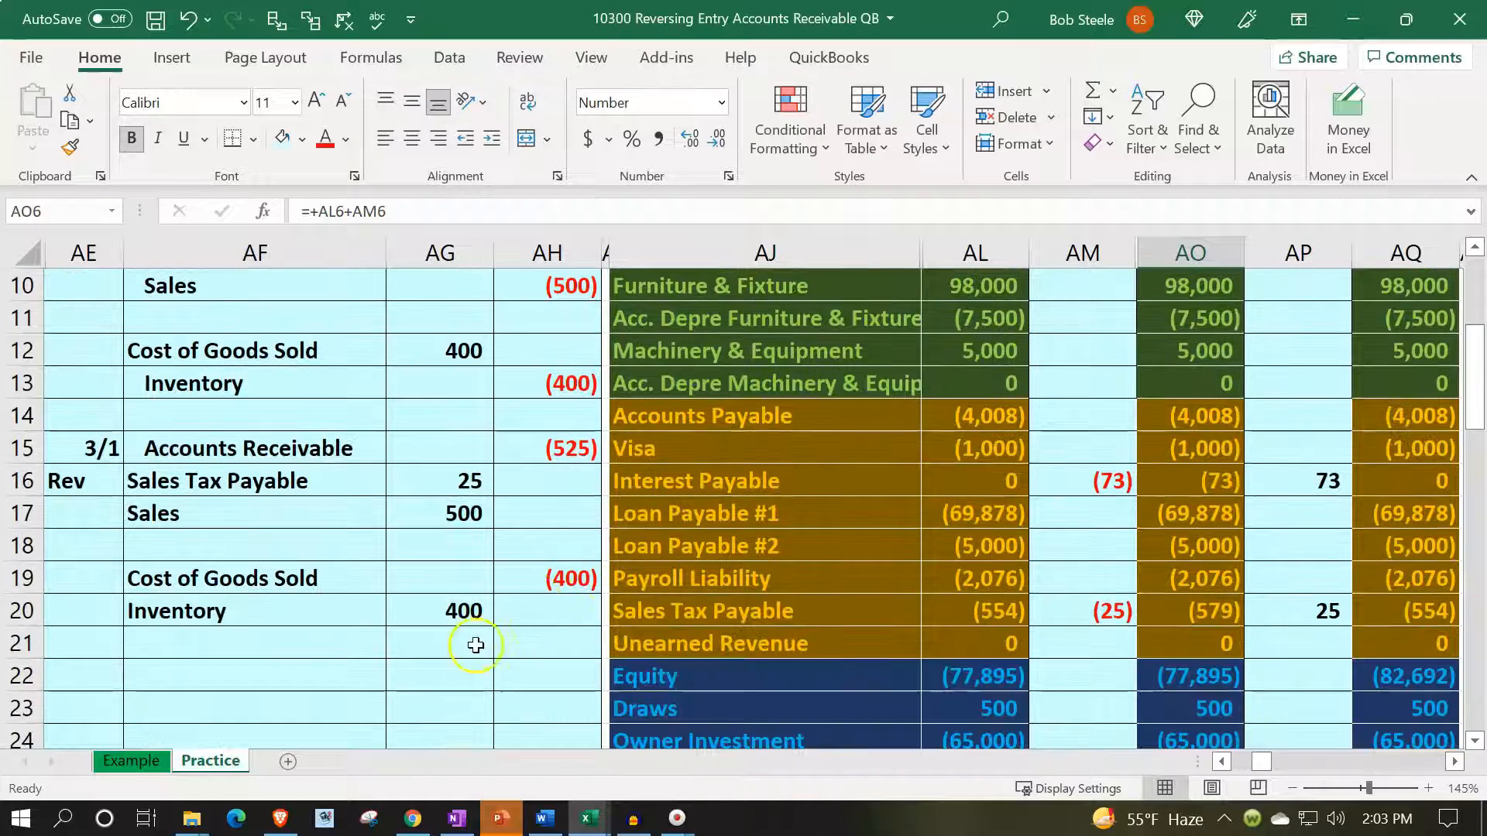
left_click_drag(242, 487, 400, 486)
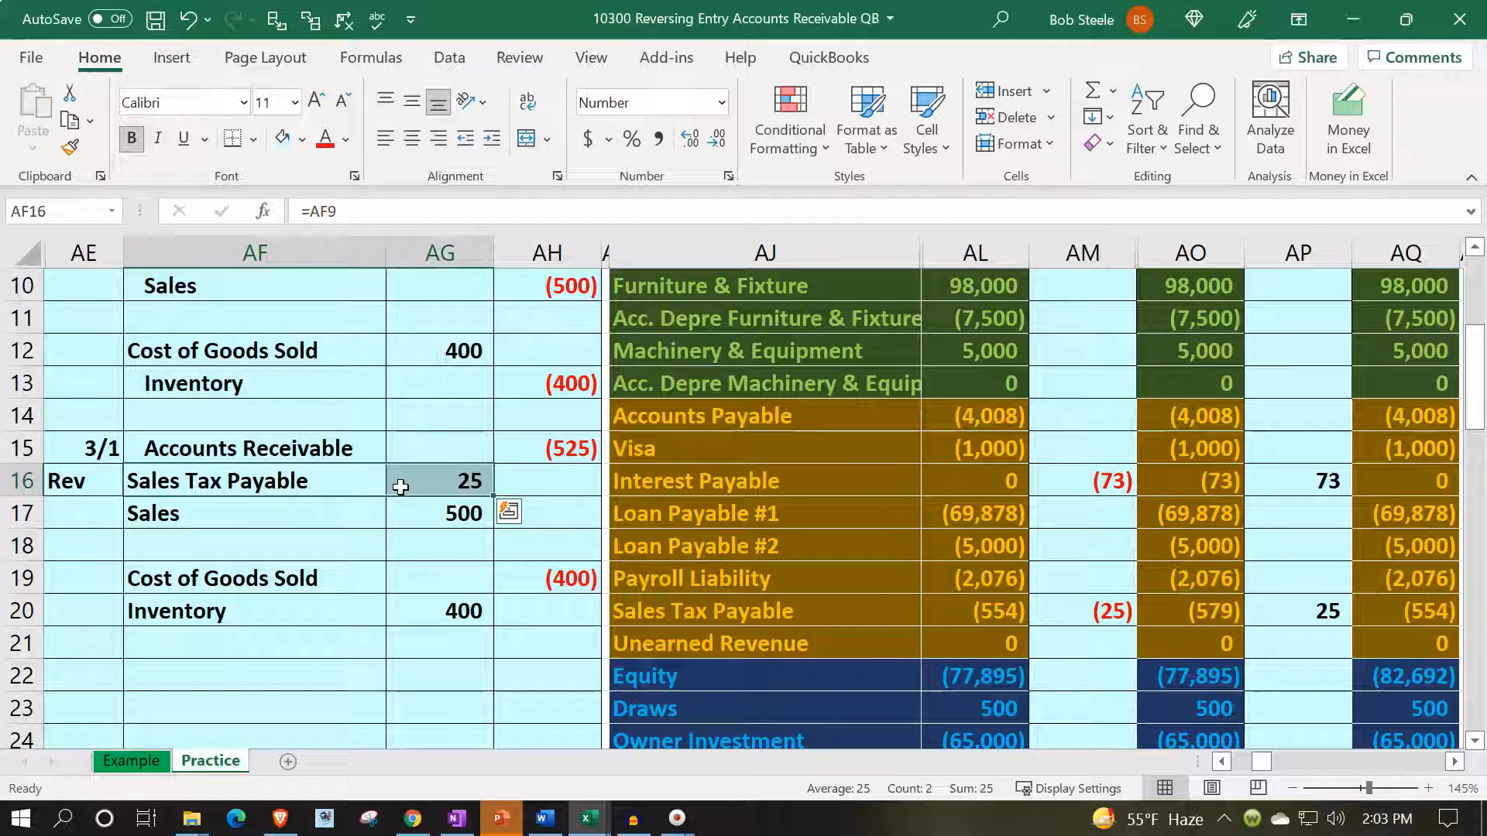
left_click(331, 577)
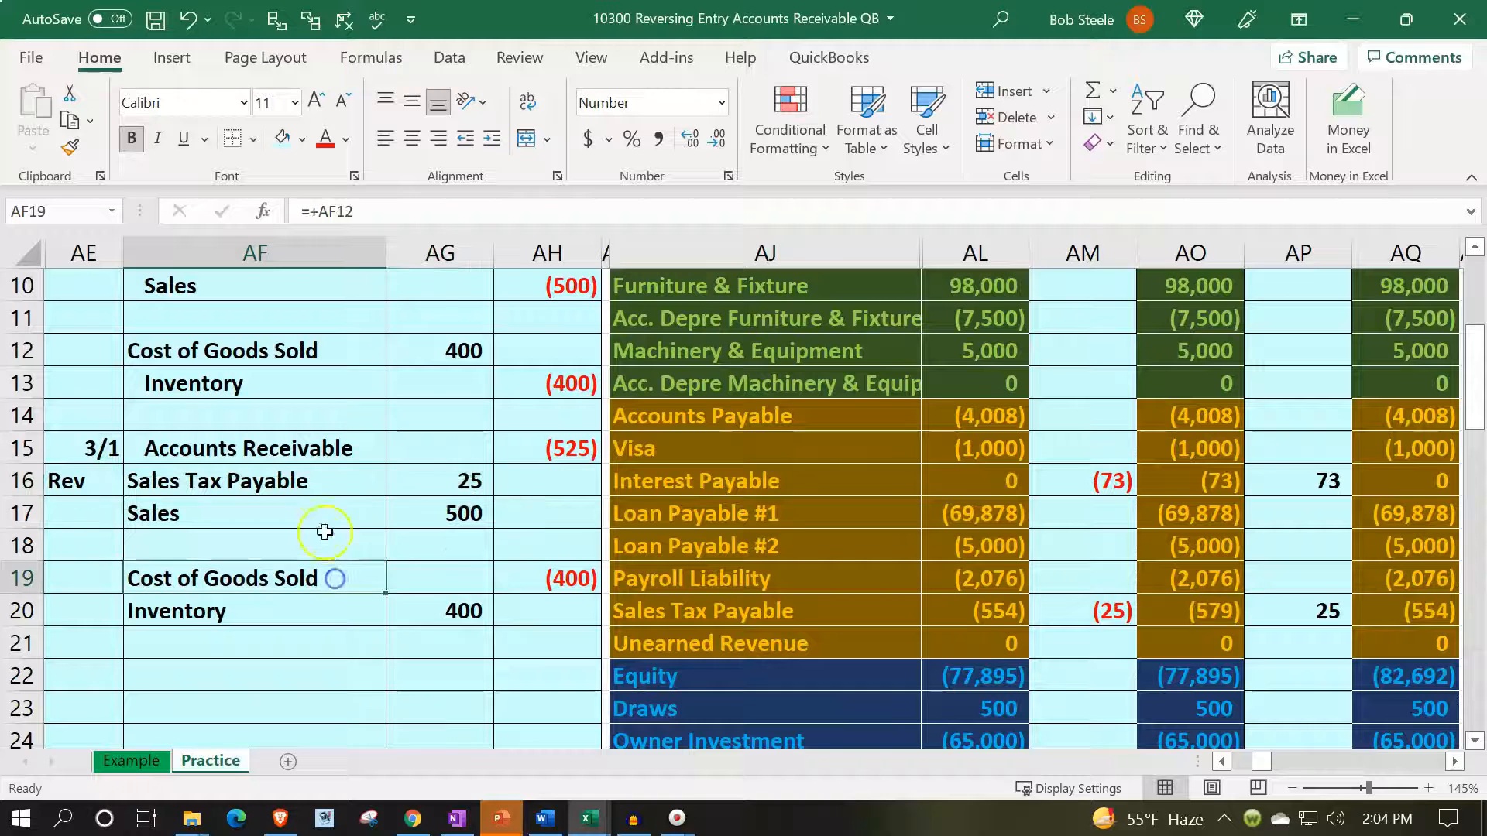
left_click(491, 139)
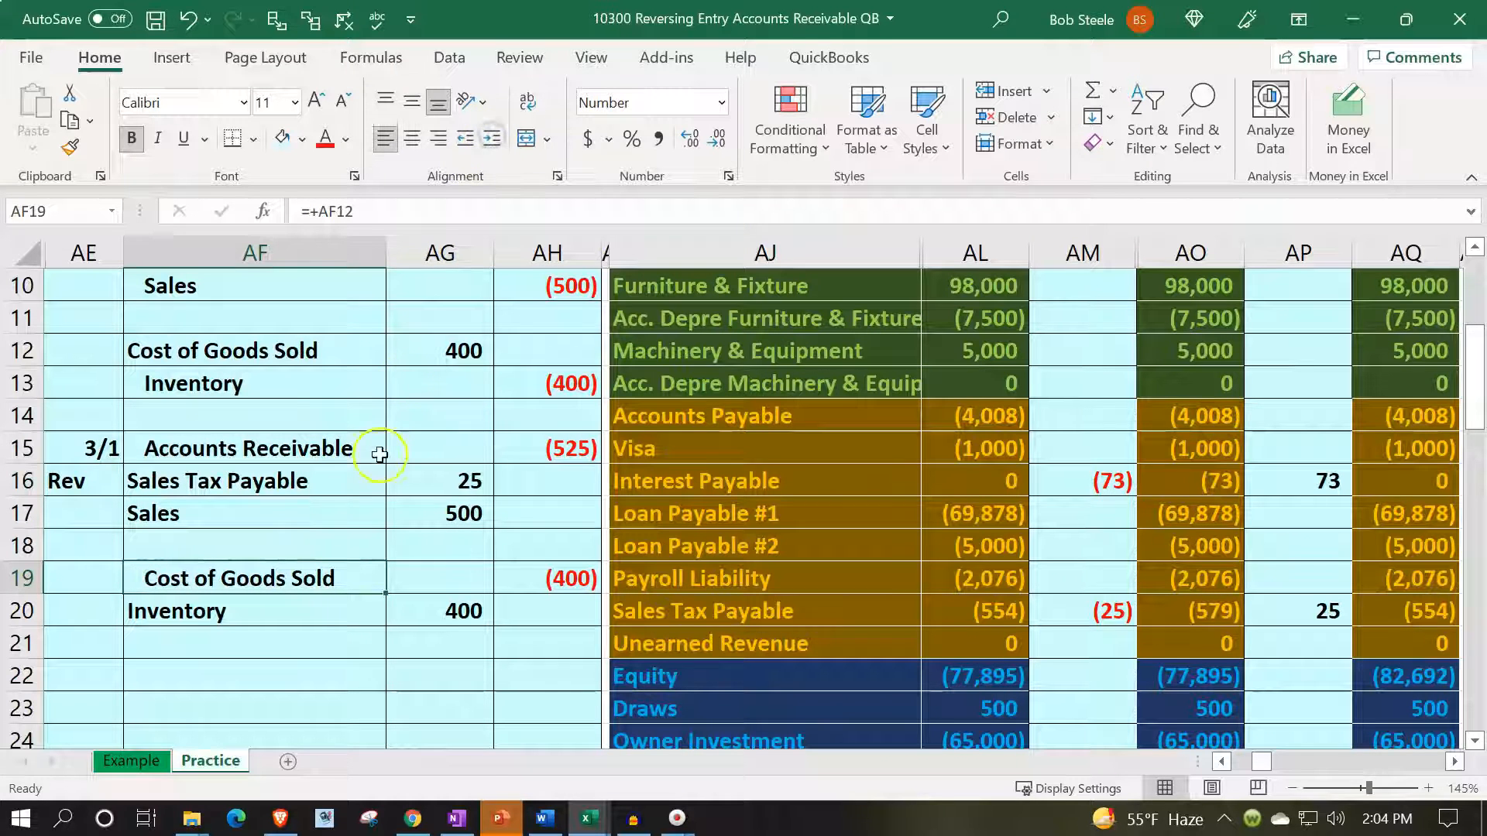
Compare the Inventory lines of the 3/1 reversing entry and the 2/28 adjustment, and check the Inventory row from AO7 to AQ7
left_click(309, 611)
left_click_drag(309, 611, 391, 604)
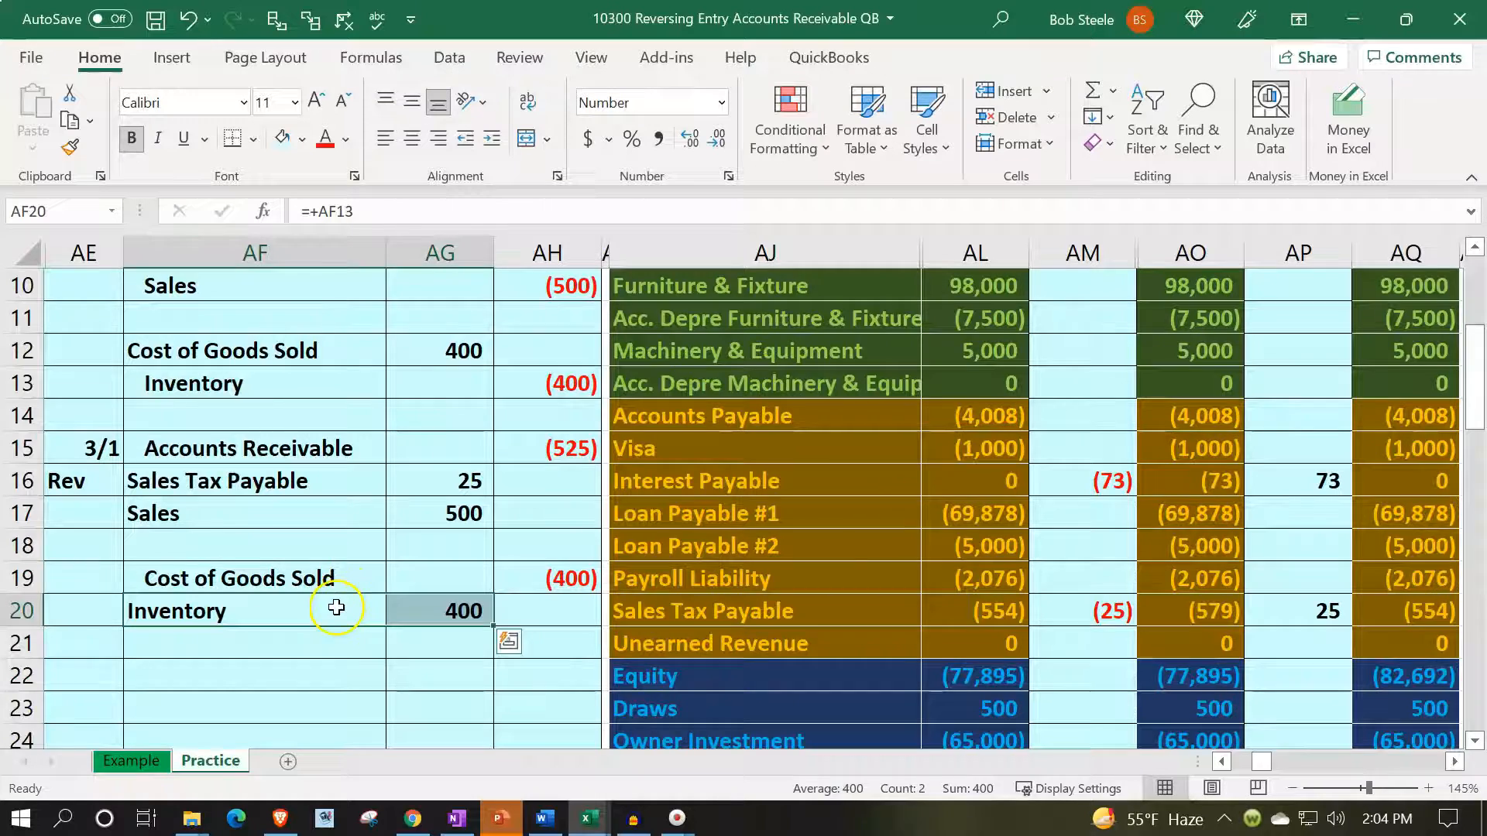
scroll(334, 605, "up", 2)
left_click_drag(273, 577, 511, 562)
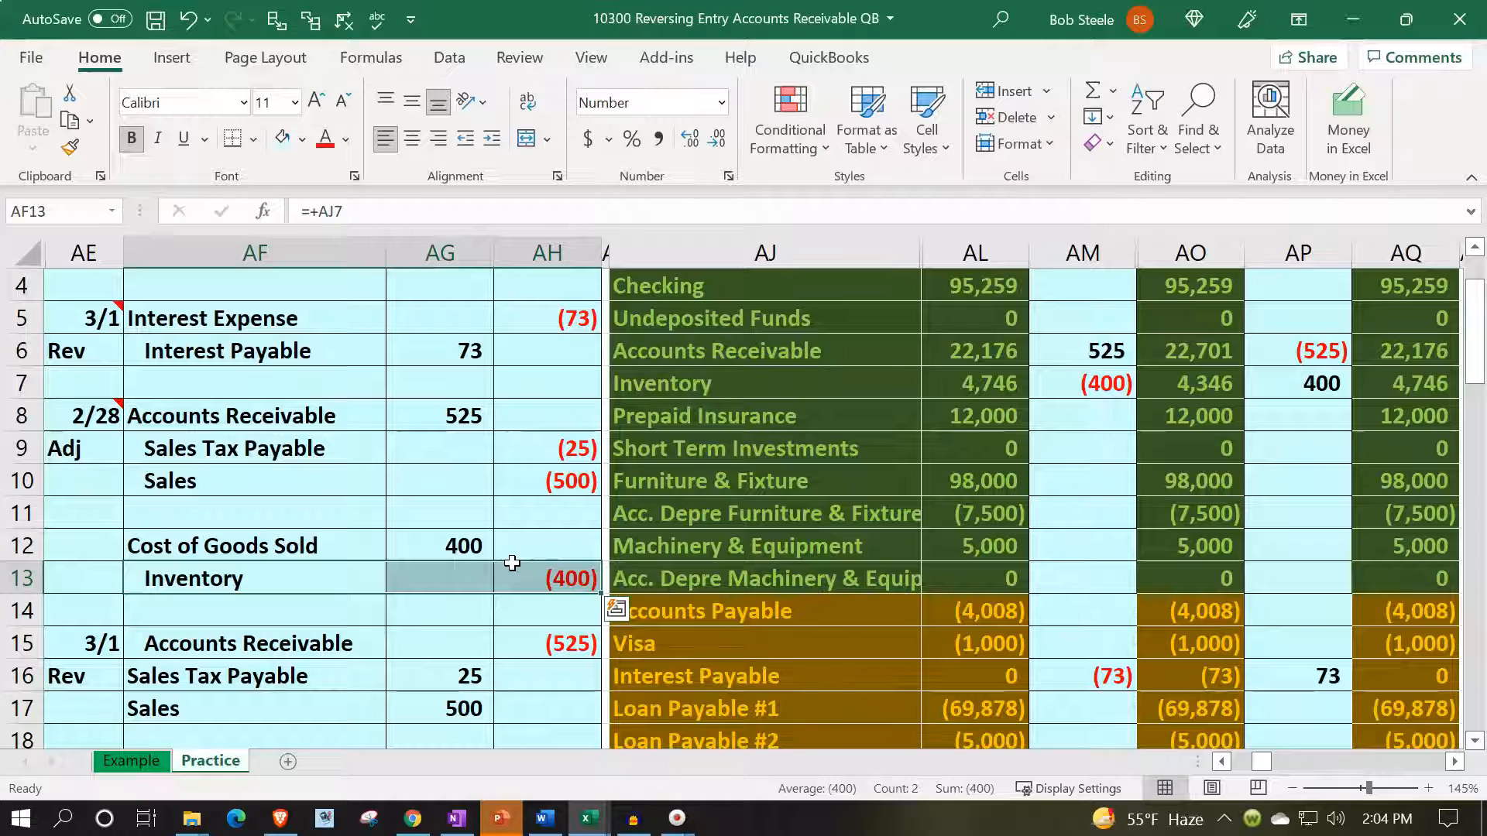
scroll(512, 563, "down", 2)
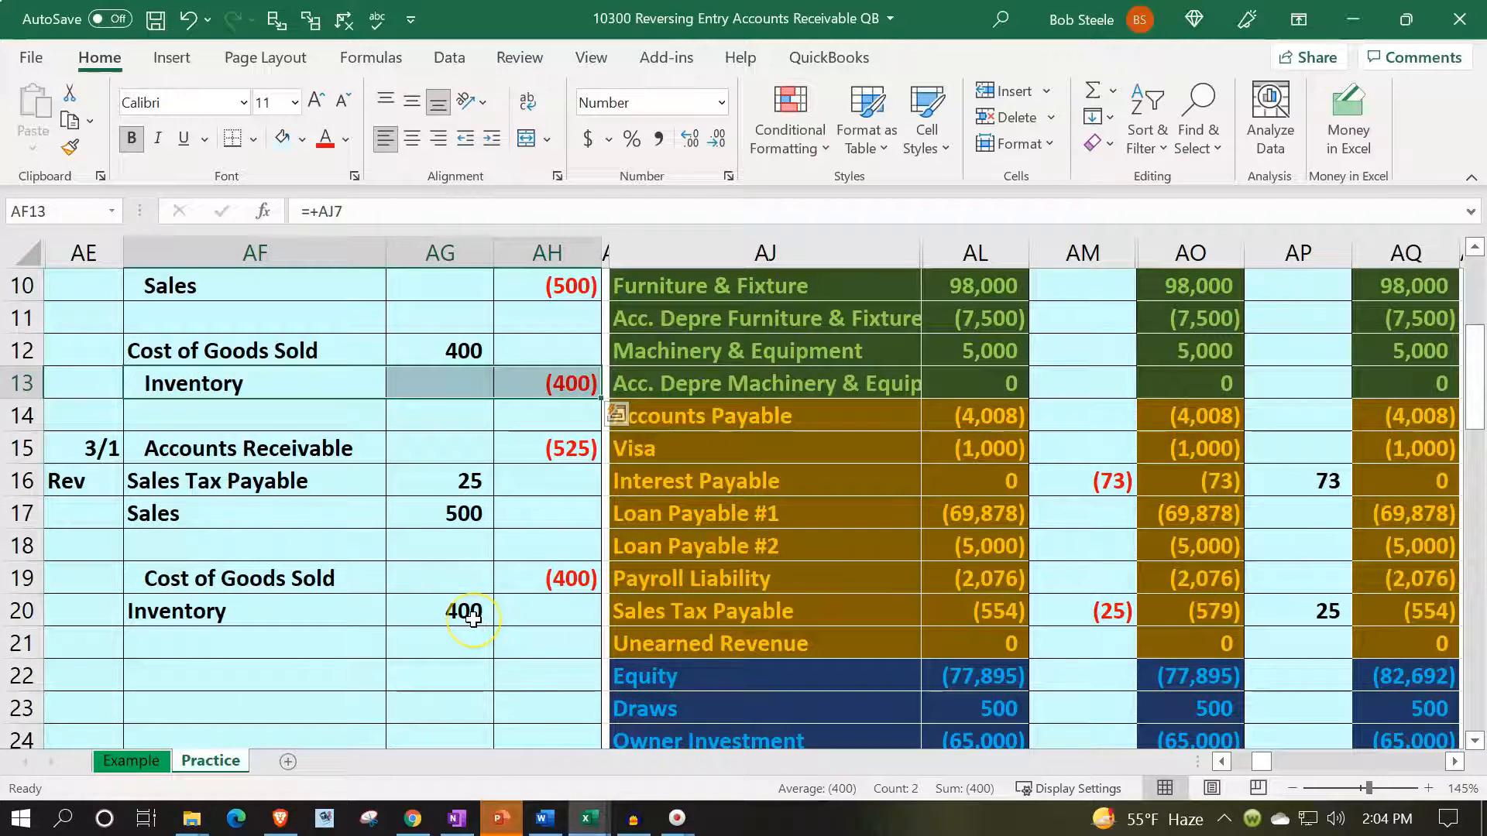
scroll(473, 617, "up", 3)
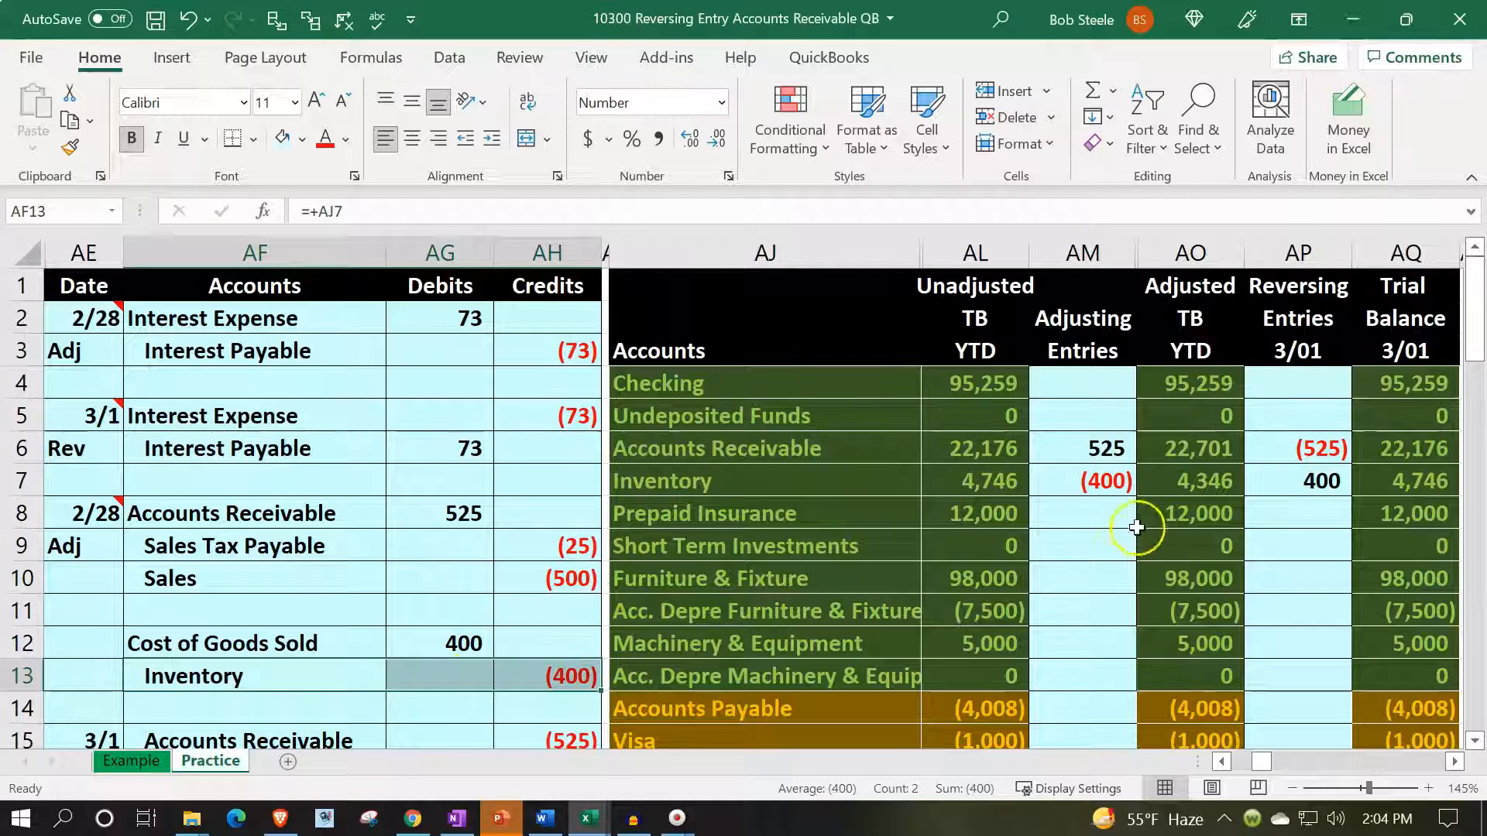
left_click(1164, 490)
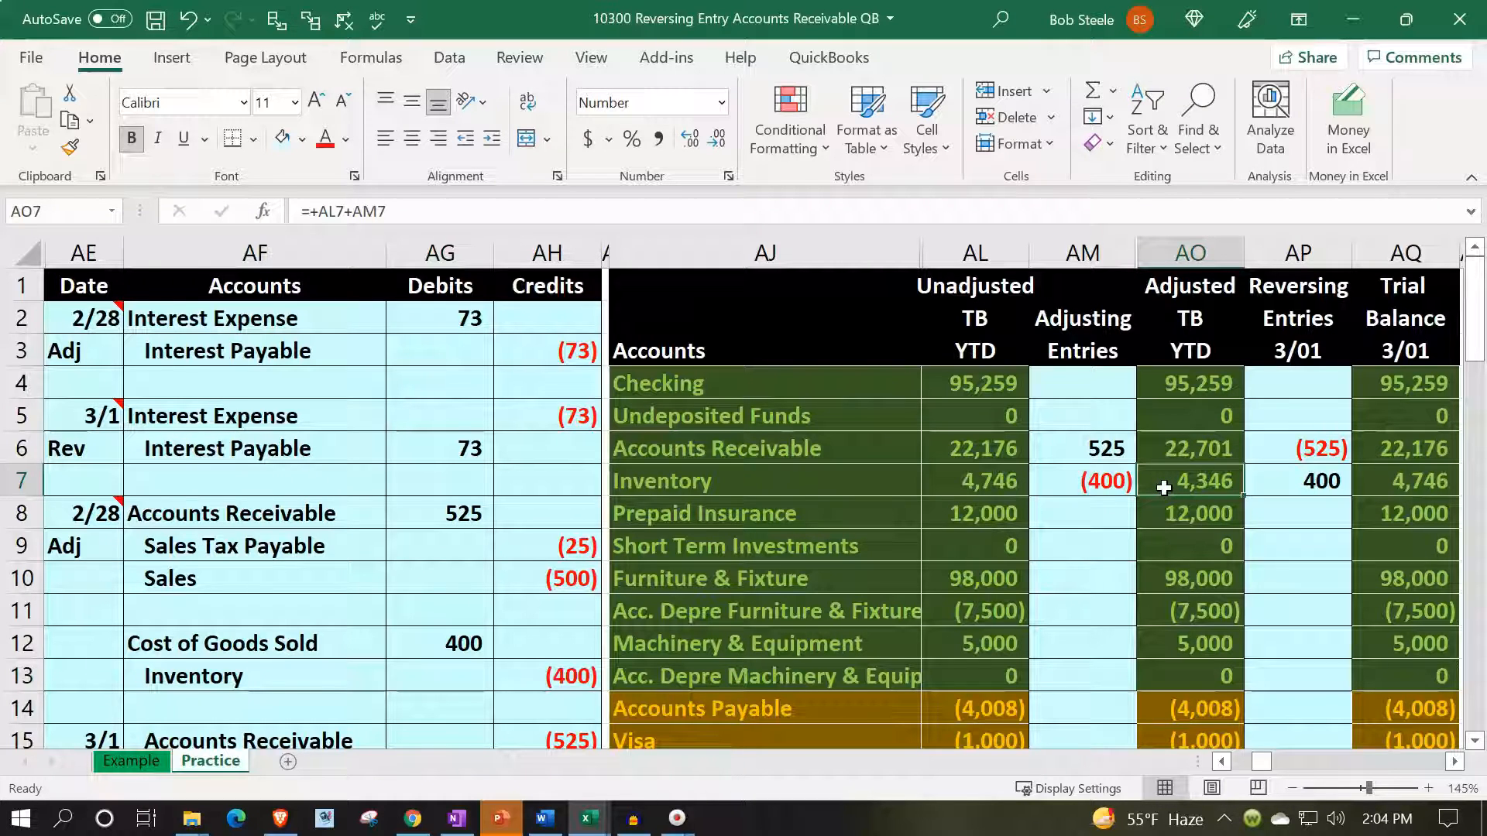
key("Right")
key("Right")
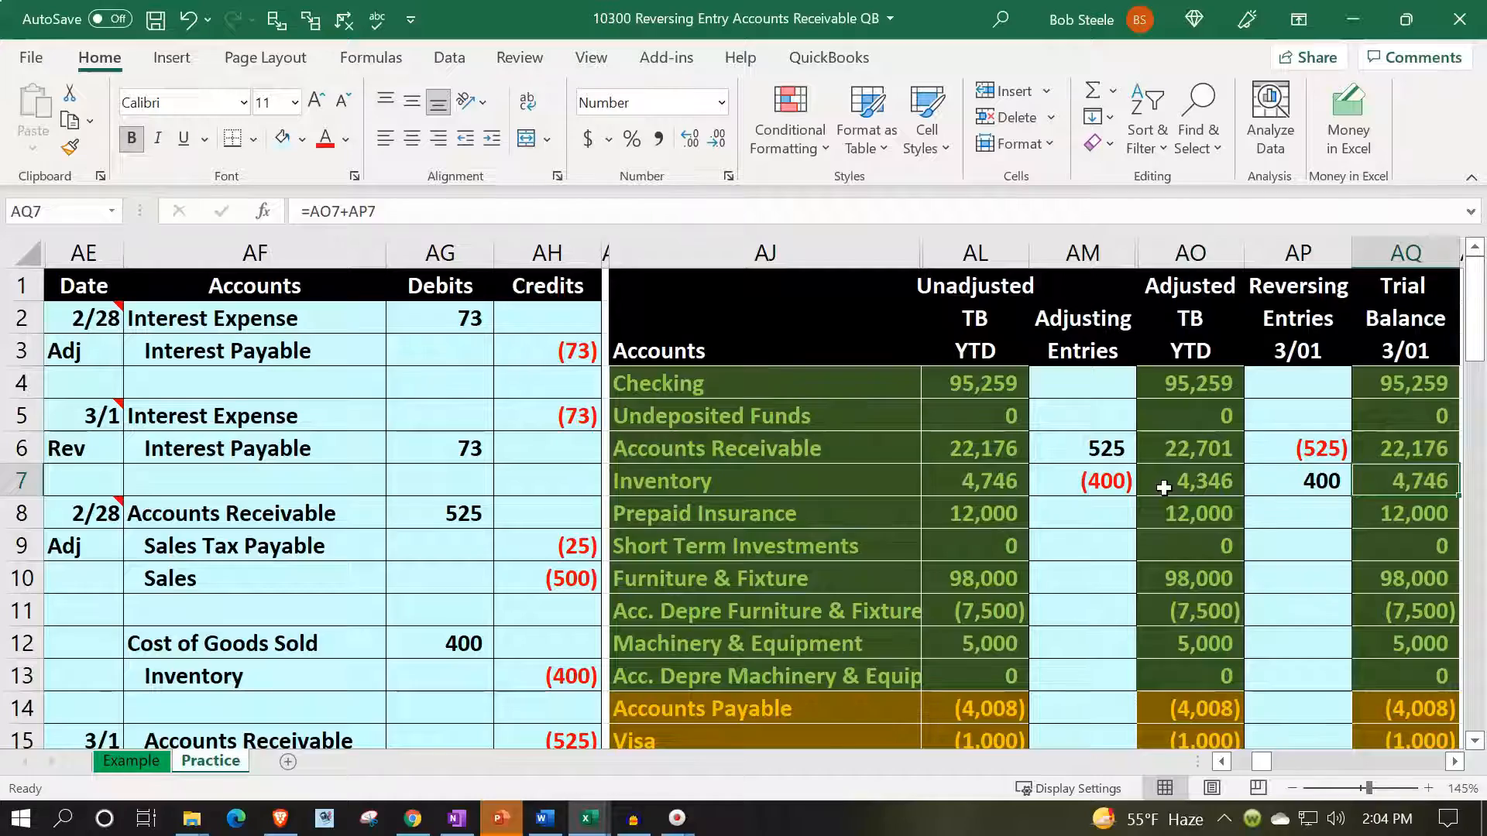
Examine the Inventory Subsidiary Ledger's check cell FF1, its total formula in FE1, and the ELP item's empty rows in FE9:FK11
key("Right")
key("Right")
key("Right")
key("Right")
key("Right")
key("Right")
key("Right")
key("Right")
key("Right")
key("Right")
key("Right")
key("Right")
key("Right")
key("Right")
key("Right")
key("Right")
key("Right")
key("Right")
key("Right")
key("Right")
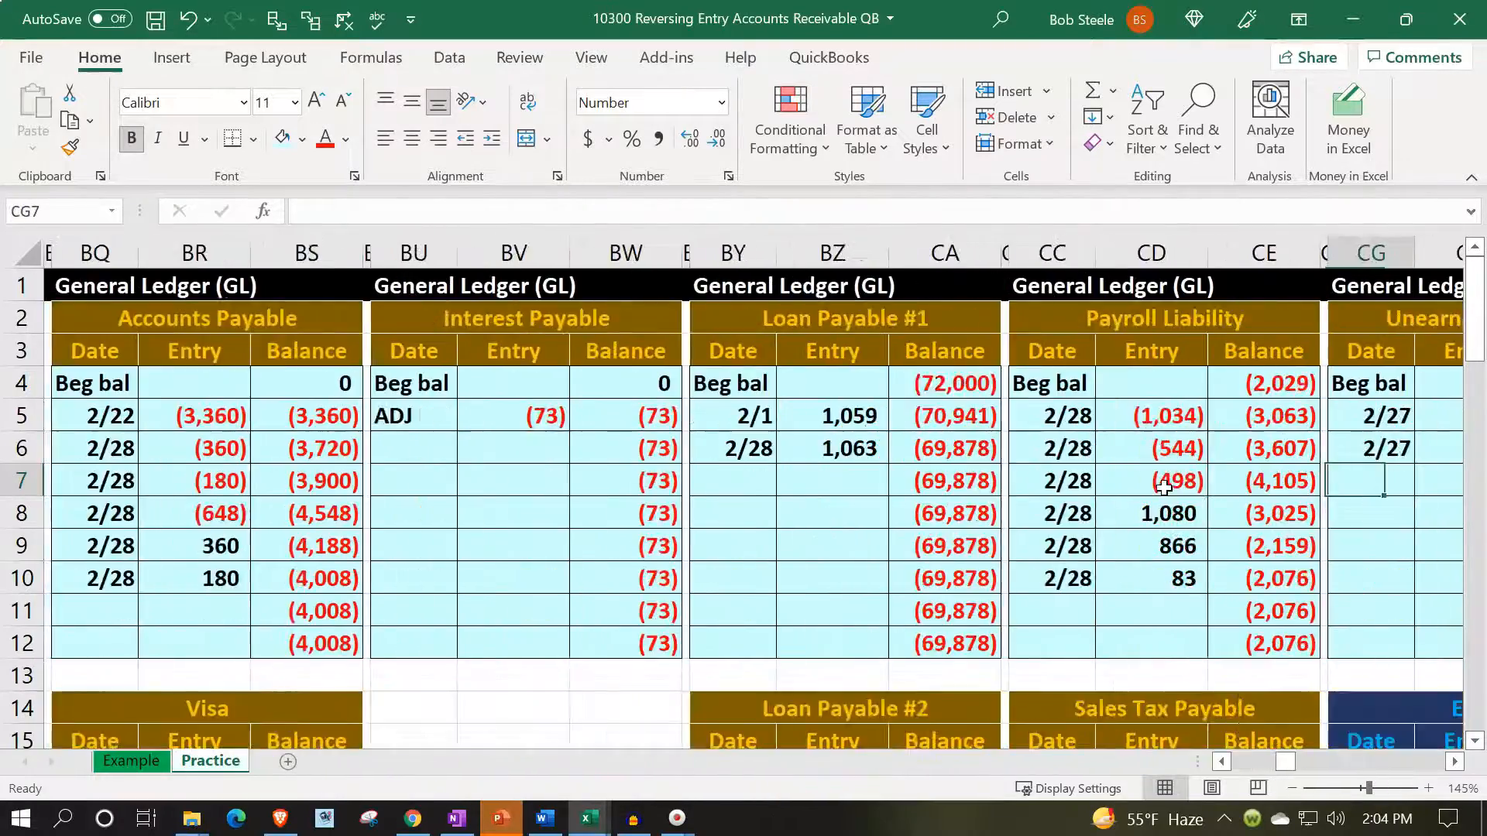
key("Right")
key("Right")
key("Right")
key("Right")
key("Right")
key("Right")
key("Right")
key("Right")
key("Right")
key("Right")
key("Right")
key("Right")
key("Right")
key("Right")
key("Right")
key("Right")
key("Right")
key("Right")
key("Right")
key("Right")
key("Right")
key("Right")
key("Right")
key("Right")
key("Right")
key("Right")
key("Right")
key("Right")
key("Right")
key("Right")
key("Right")
key("Right")
key("Right")
key("Right")
key("Right")
key("Right")
key("Right")
key("Right")
key("Right")
key("Right")
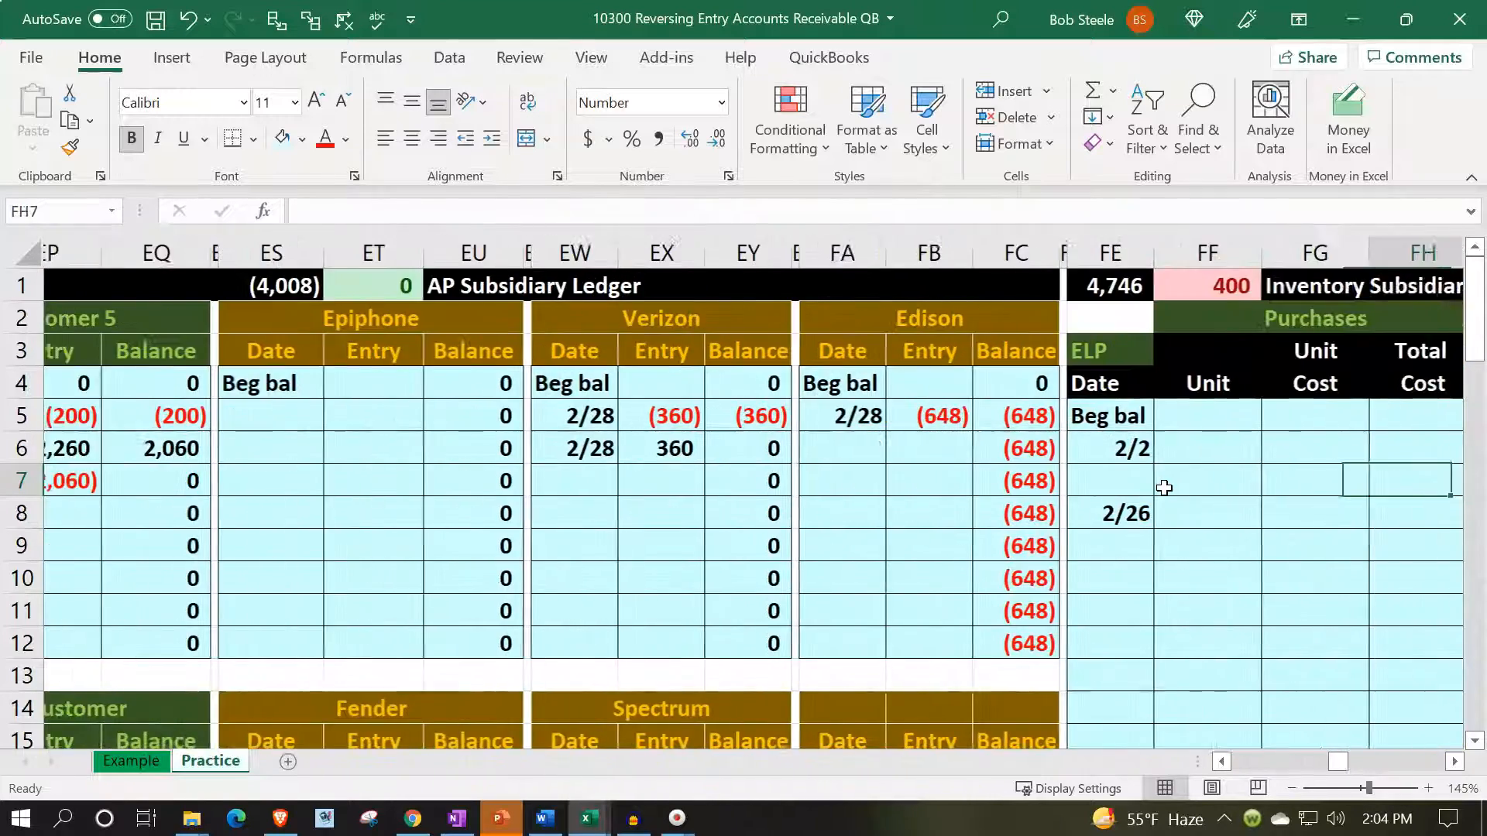
key("Right")
key("Right")
key("Right")
key("Right")
key("Right")
key("Right")
key("Right")
key("Right")
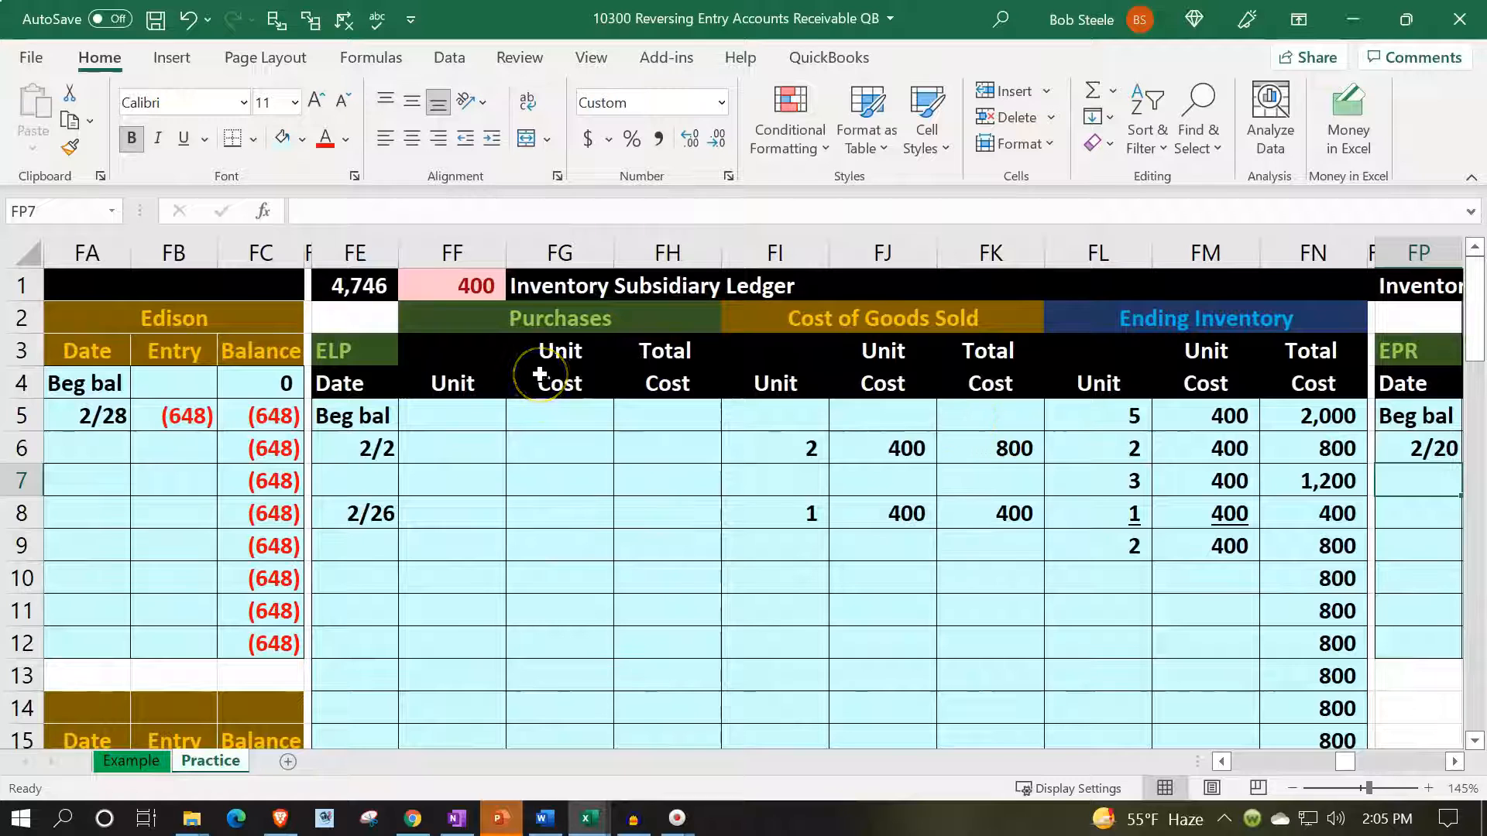
left_click(484, 283)
left_click(357, 285)
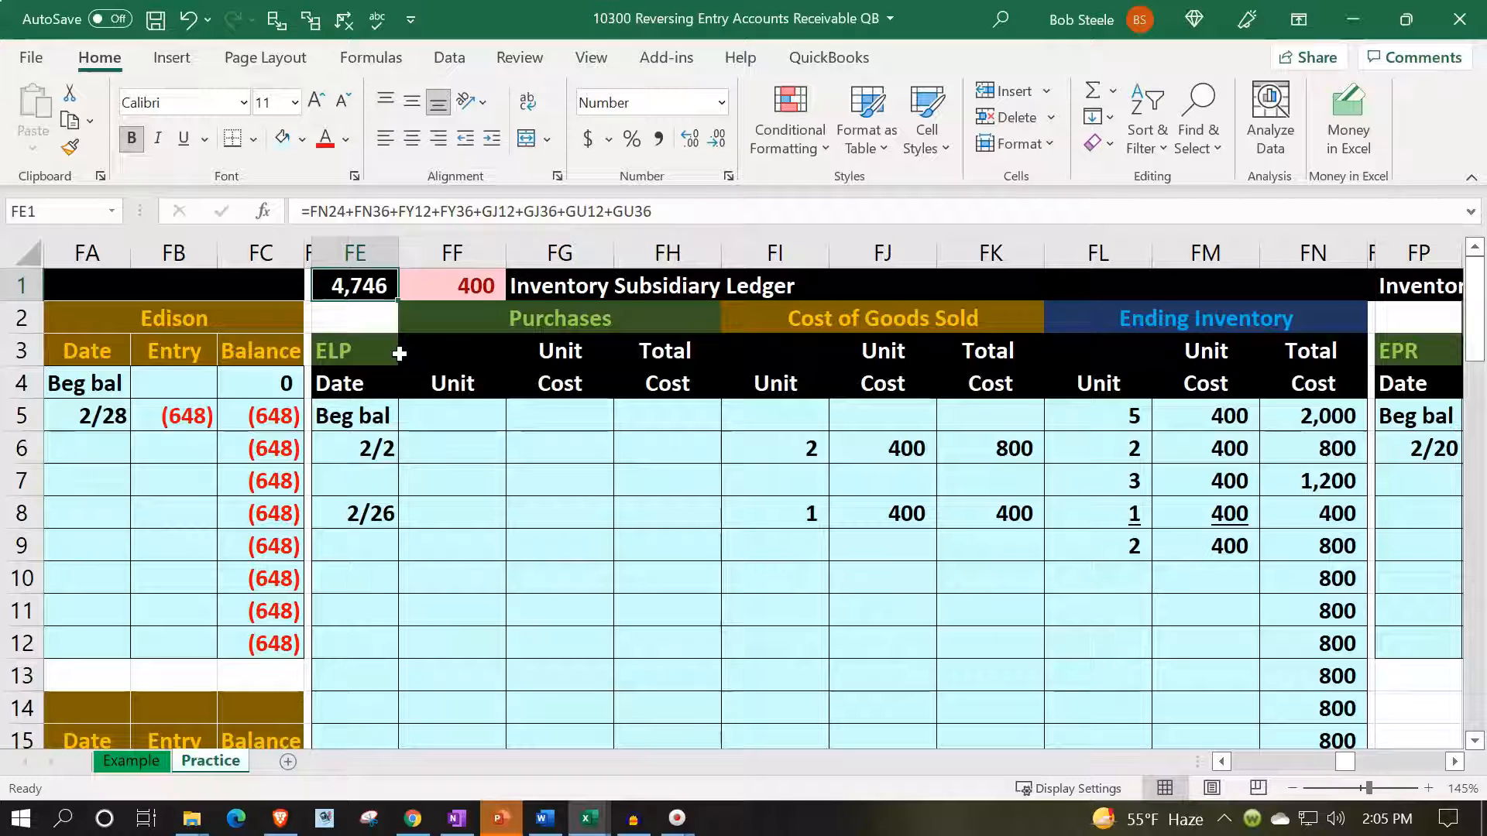
left_click_drag(379, 554, 1006, 603)
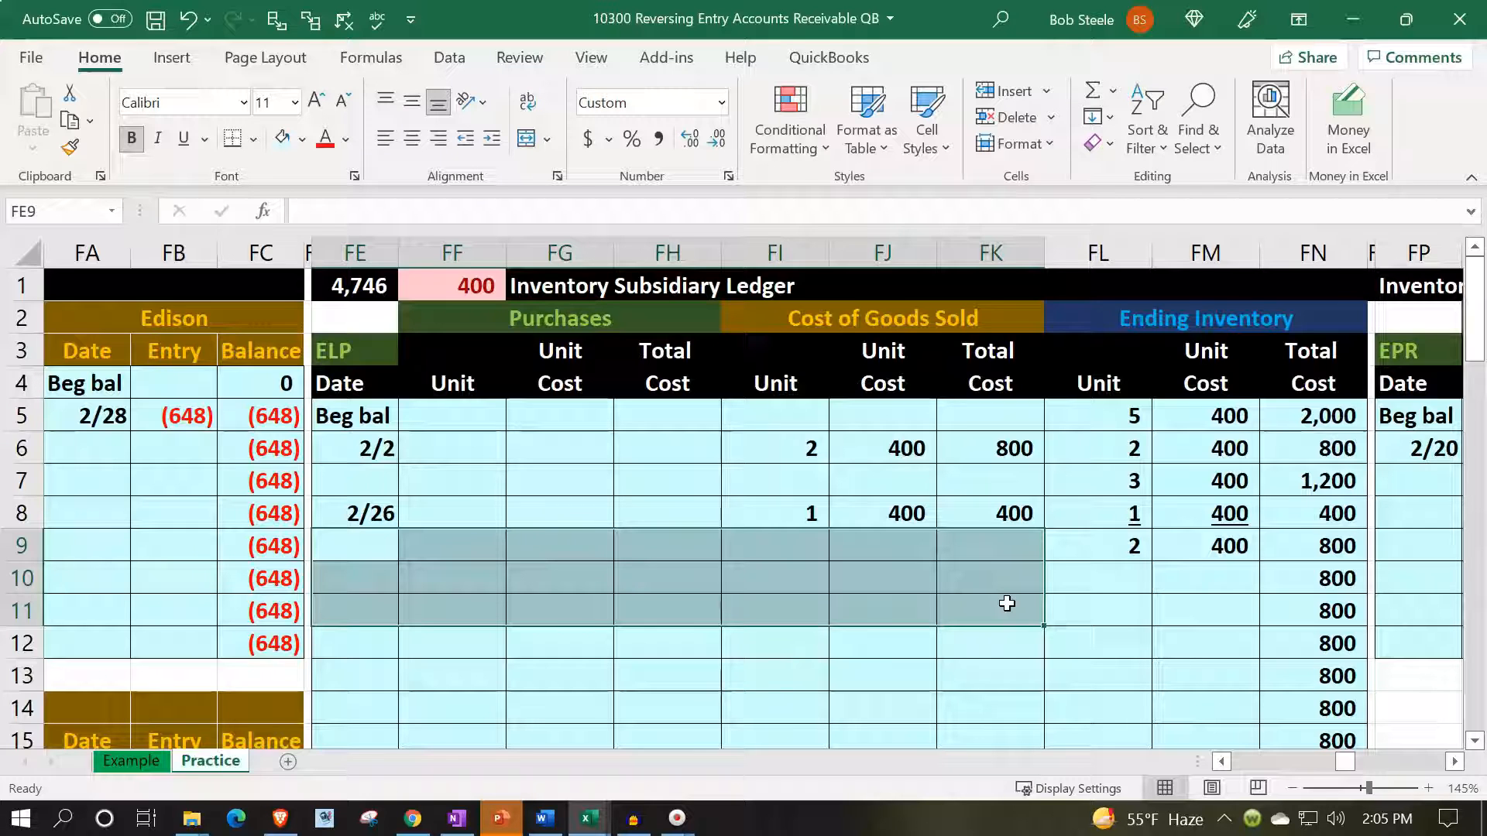
Return to the journal entries and review the 3/1 reversing entry's Accounts Receivable, Sales Tax Payable and Inventory lines in AF15:AF20
key("Left")
key("Left")
key("Left")
key("Left")
key("Left")
key("Left")
key("Left")
key("Left")
key("Left")
key("Left")
key("Left")
key("Left")
key("Left")
key("Left")
key("Left")
key("Left")
key("Left")
key("Left")
key("Left")
key("Left")
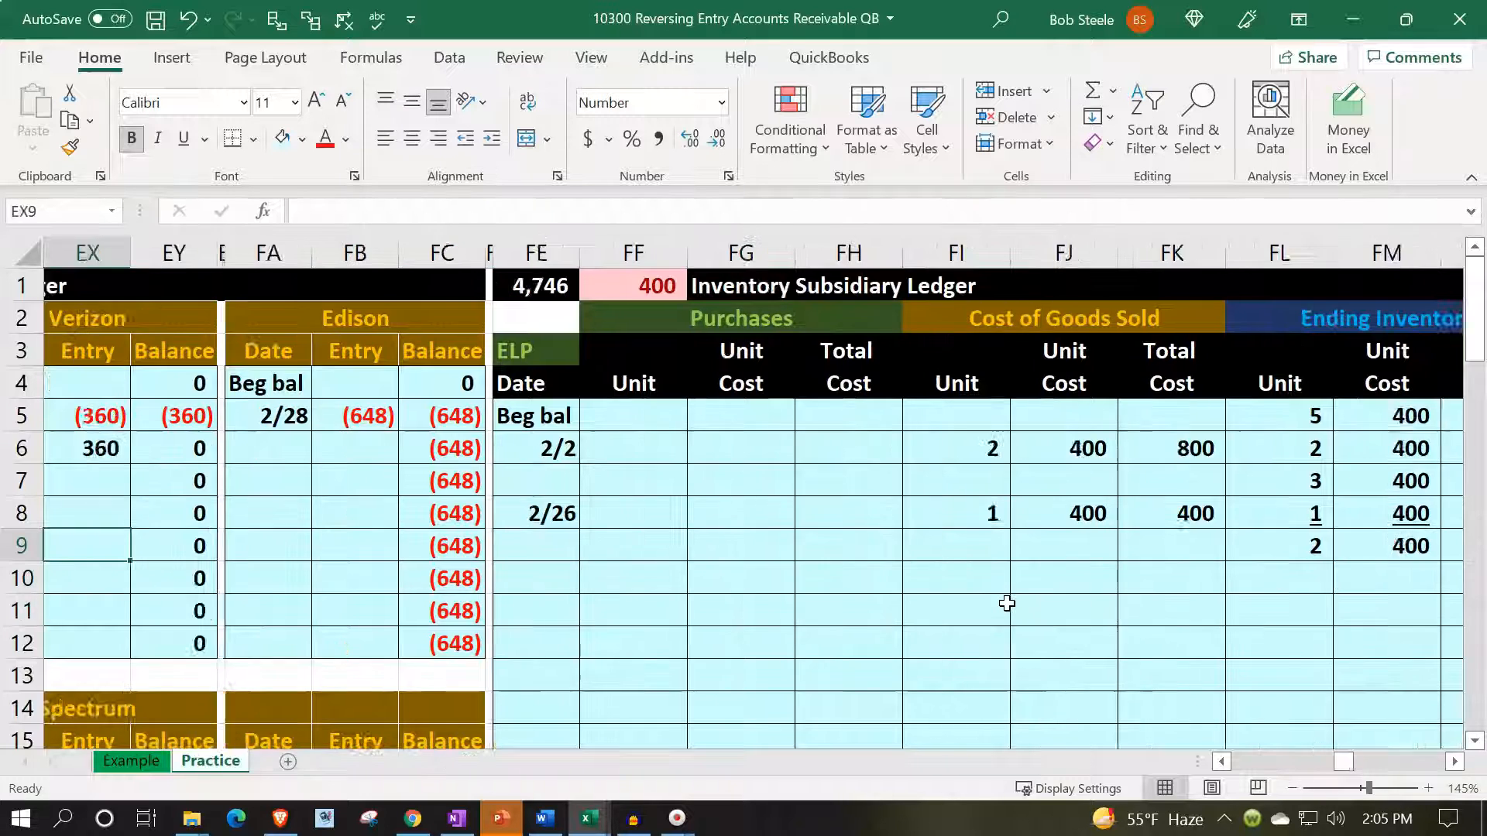
key("Left")
key("Left")
key("Left")
key("Left")
key("Left")
key("Left")
key("Left")
key("Left")
key("Left")
key("Left")
key("Left")
key("Left")
key("Left")
key("Left")
key("Left")
key("Left")
key("Left")
key("Left")
key("Left")
key("Left")
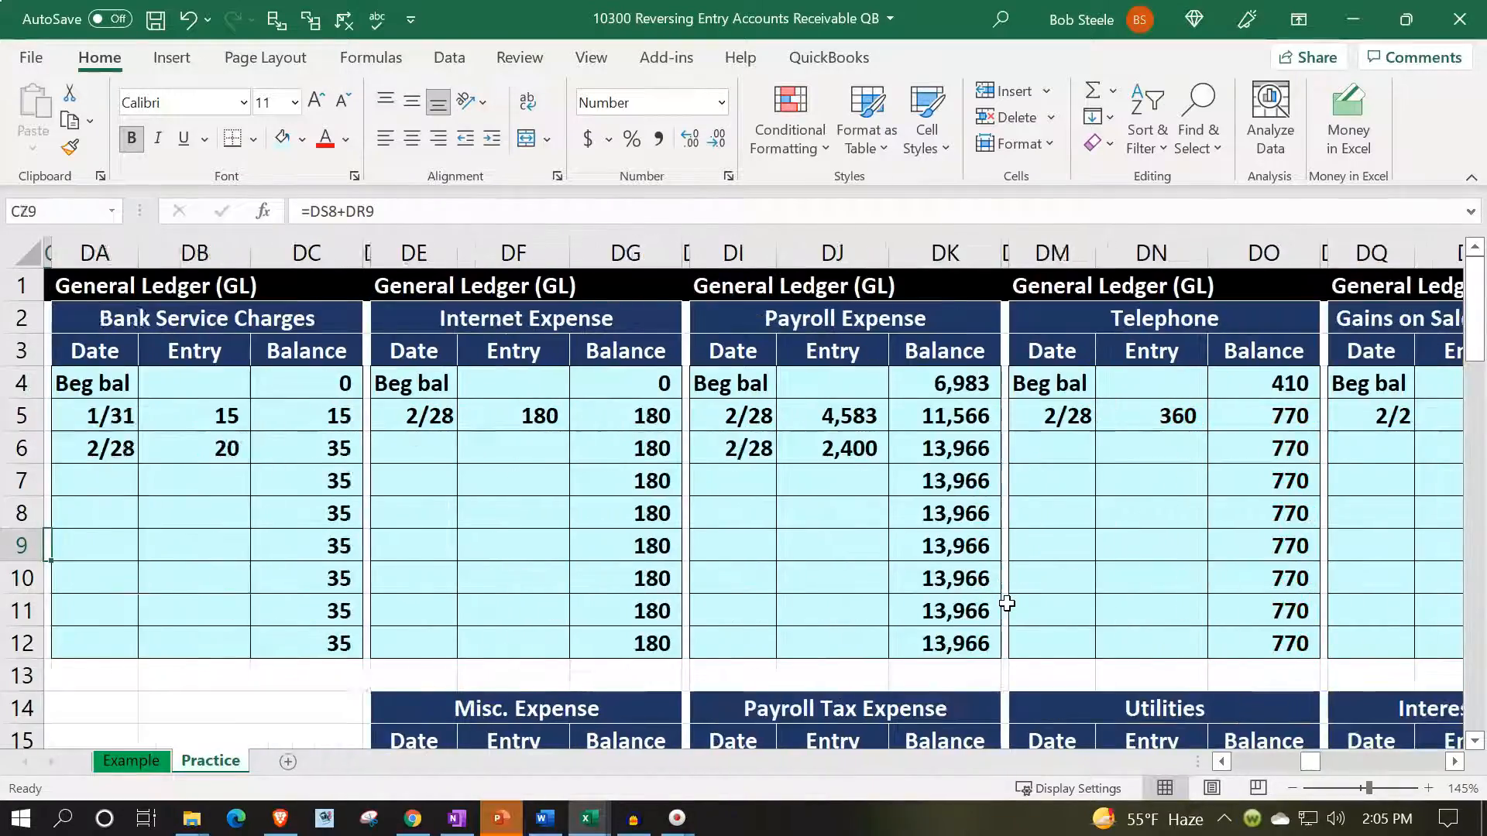
key("Left")
key("Left")
key("Left")
key("Left")
key("Left")
key("Left")
key("Left")
key("Left")
key("Left")
key("Left")
key("Left")
key("Left")
key("Left")
key("Left")
key("Left")
key("Left")
key("Left")
key("Left")
key("Left")
key("Left")
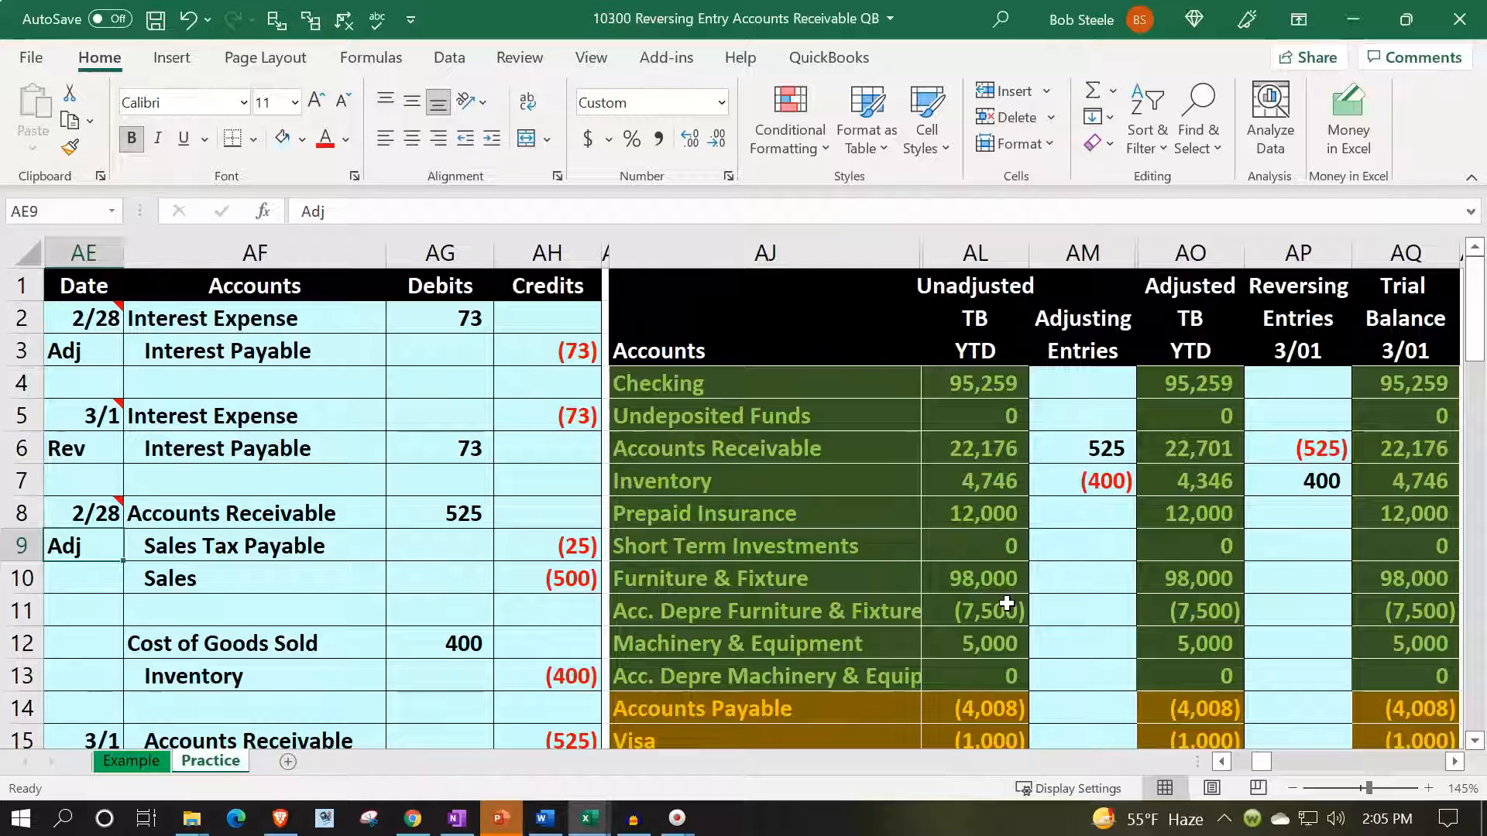
scroll(581, 659, "down", 2)
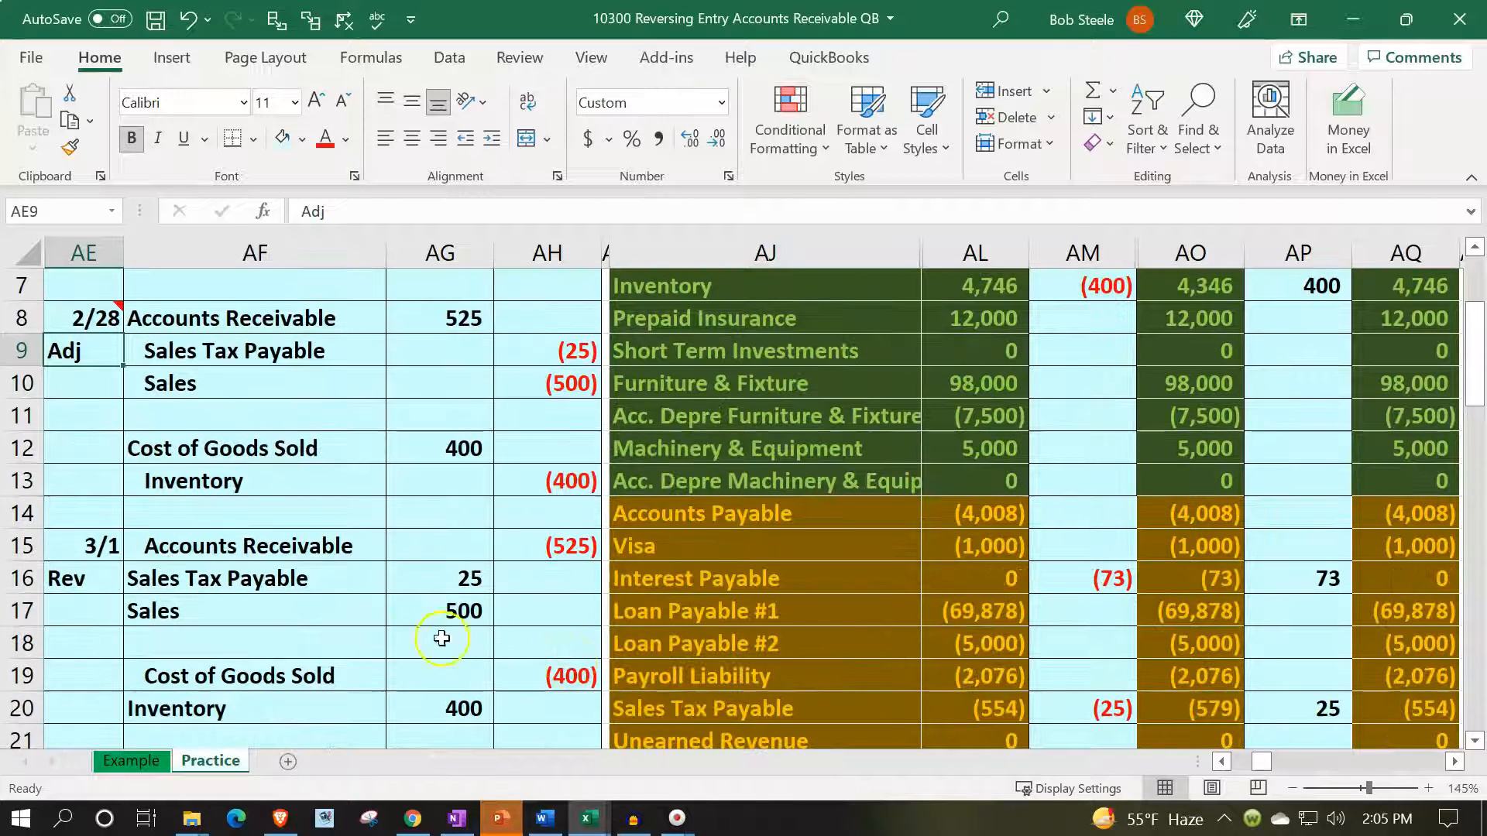
left_click(346, 546)
left_click(350, 573)
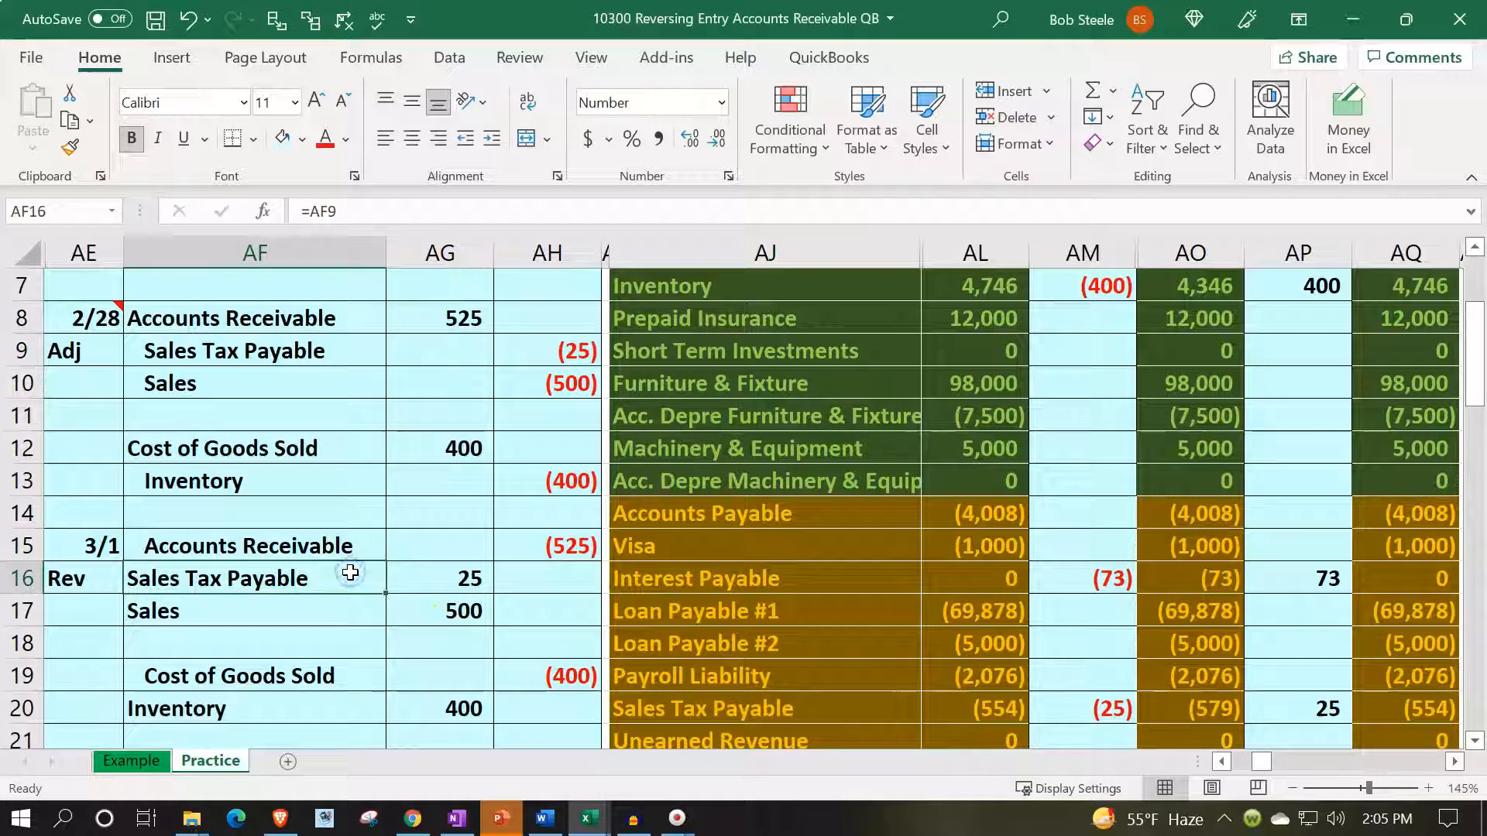
left_click(312, 708)
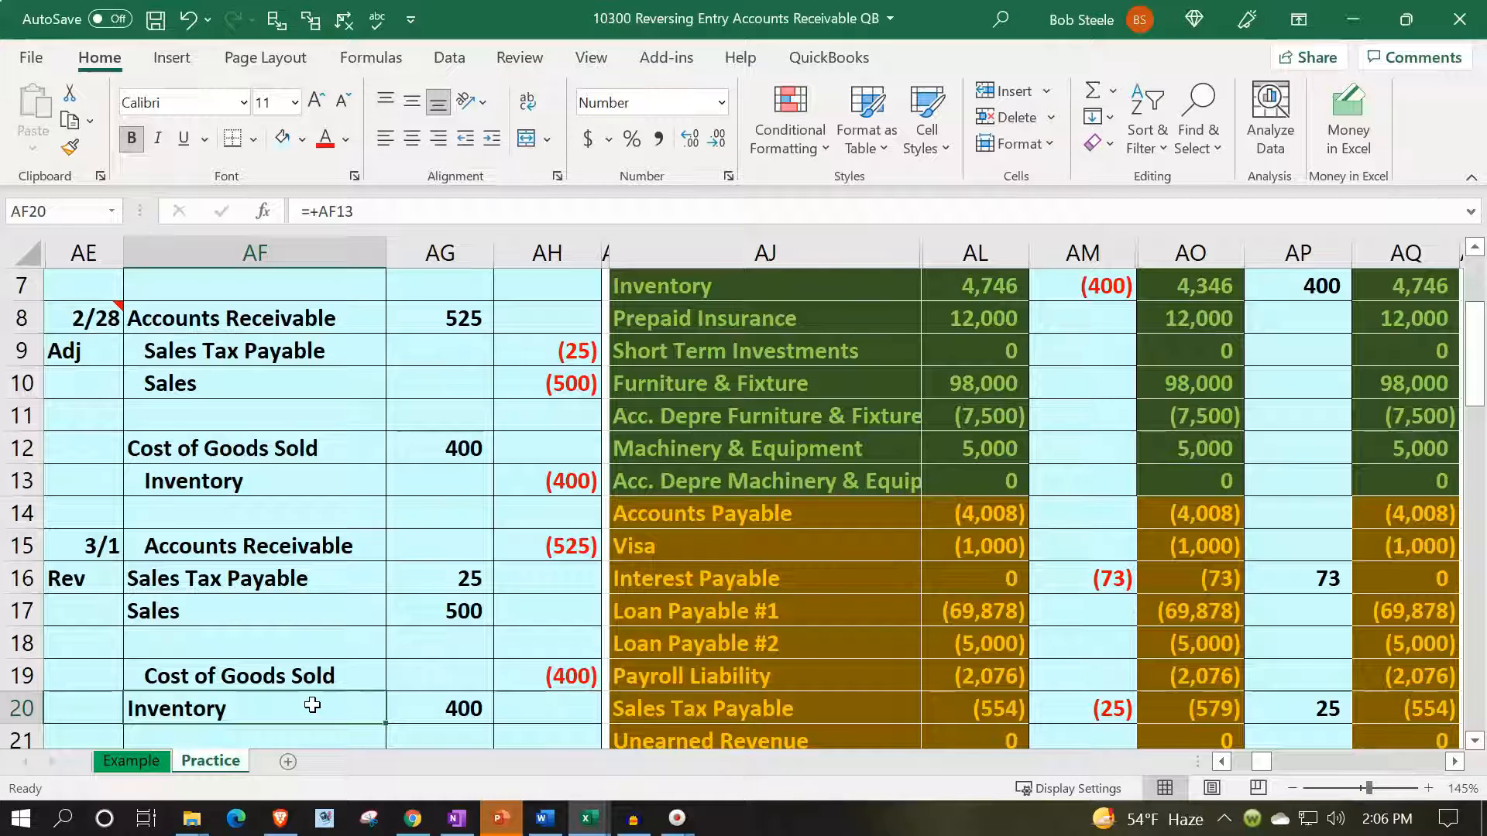
Compare the Checking row's adjusted balance formula in AO4 with the 3/01 trial balance formula in AQ4
scroll(1281, 637, "up", 2)
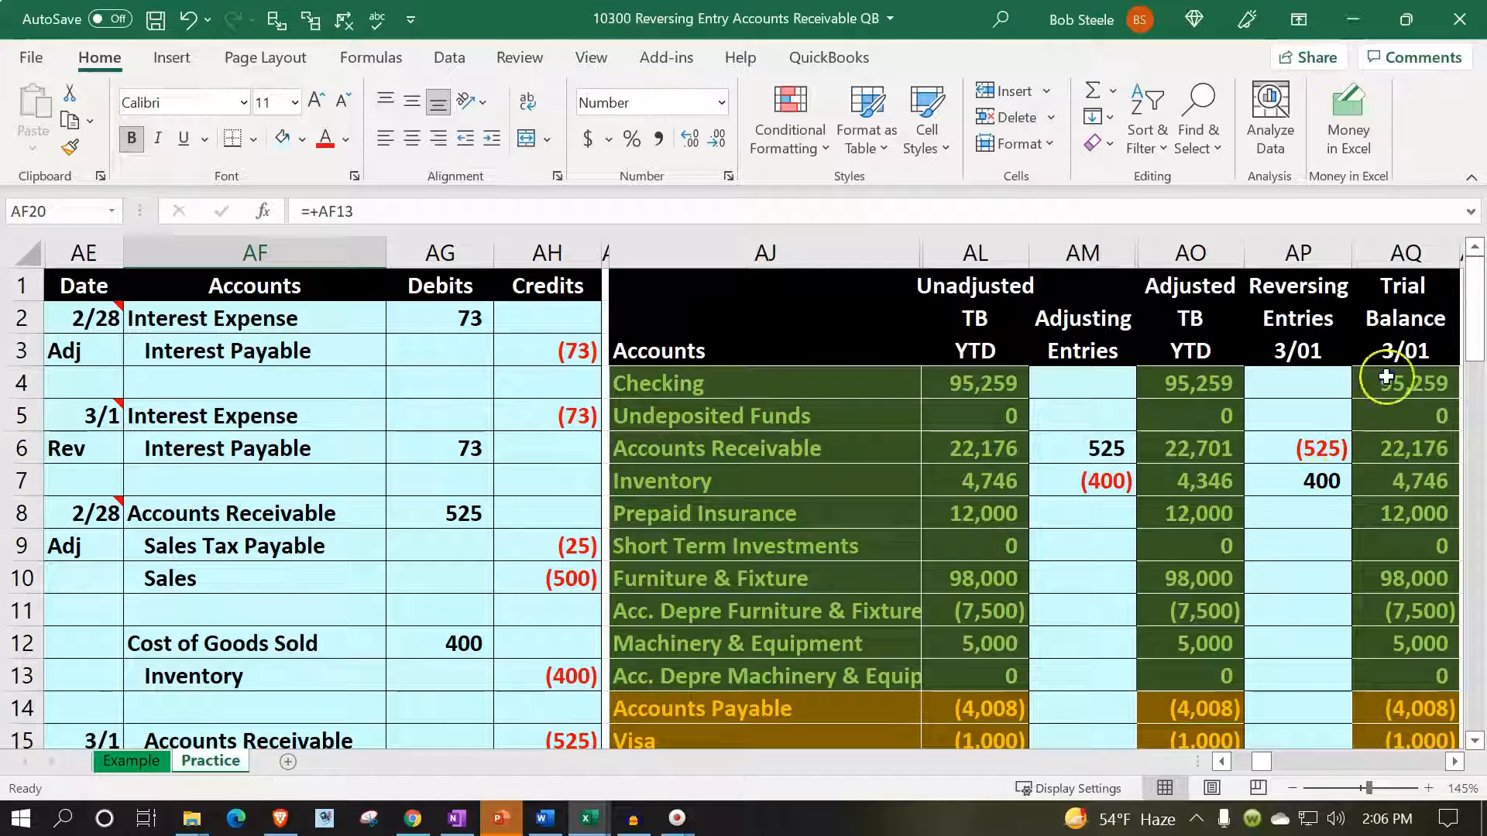
left_click(1386, 378)
left_click(1202, 384)
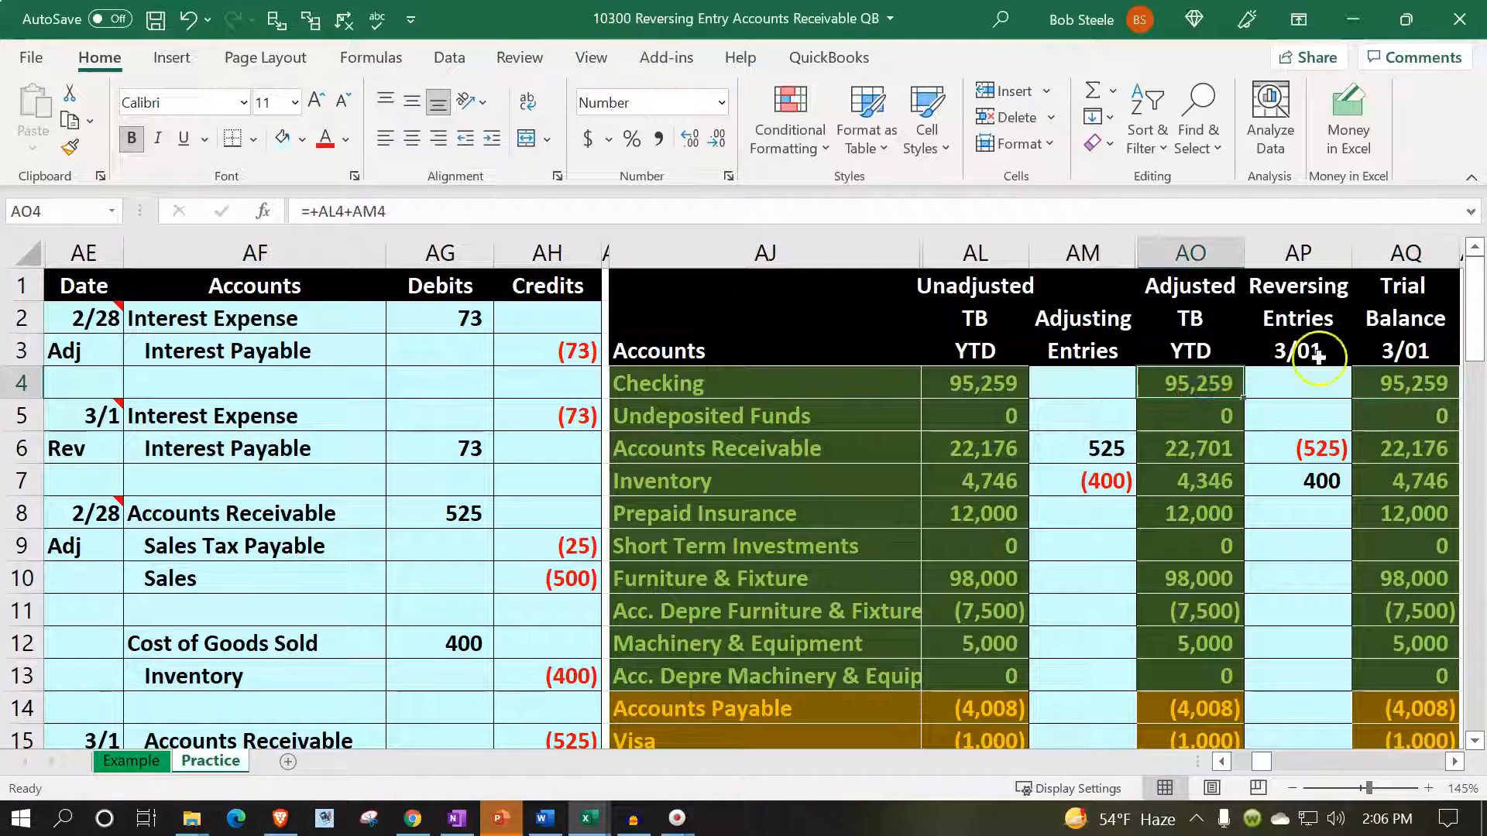
left_click(1375, 381)
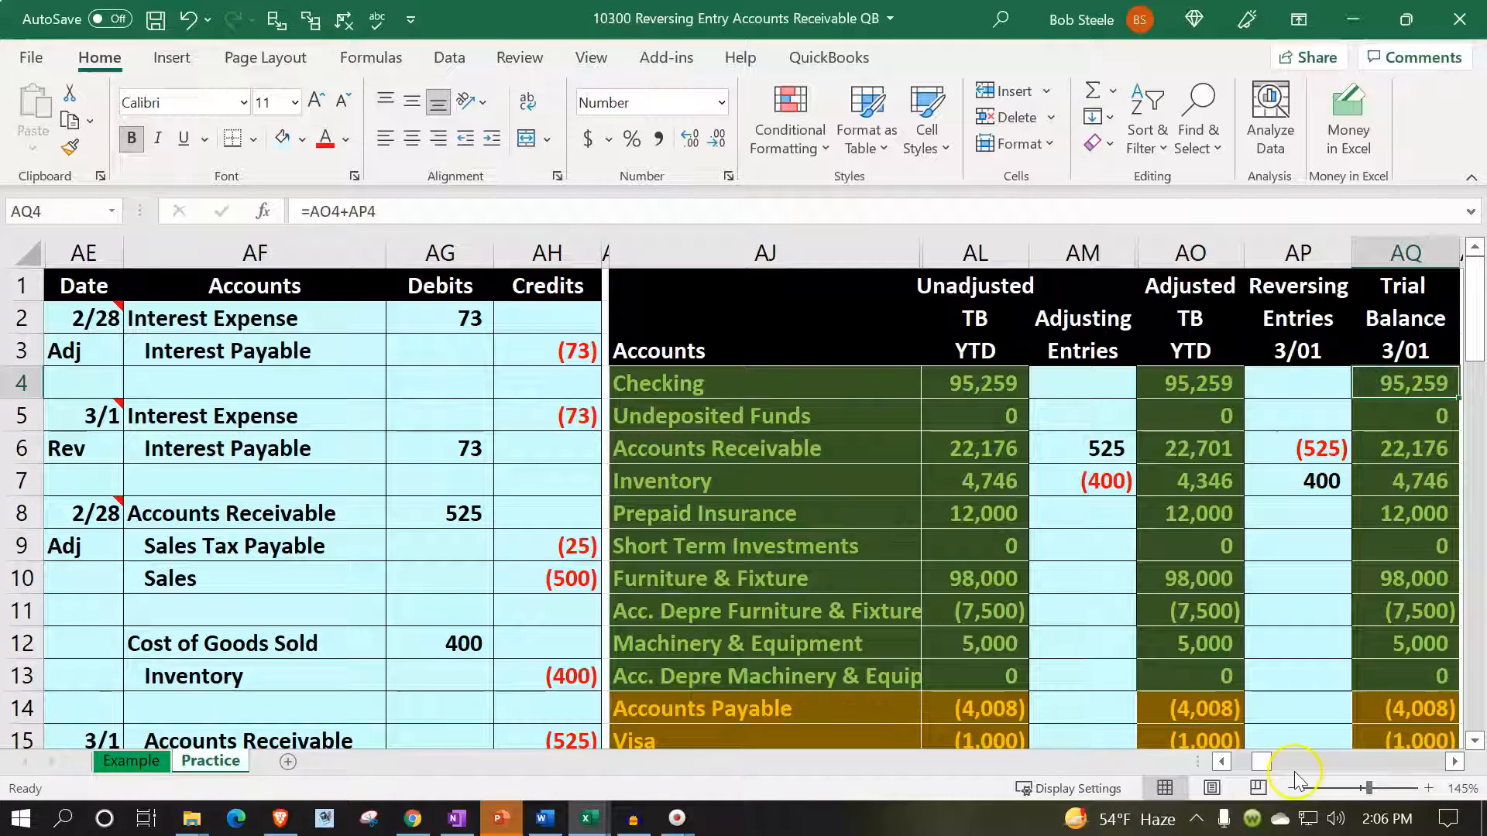
Examine the 3/01 trial balance column from AQ4 down through the Total debits & credits and Net income rows
key("Down")
key("Down")
key("Down")
key("Down")
key("Down")
key("Down")
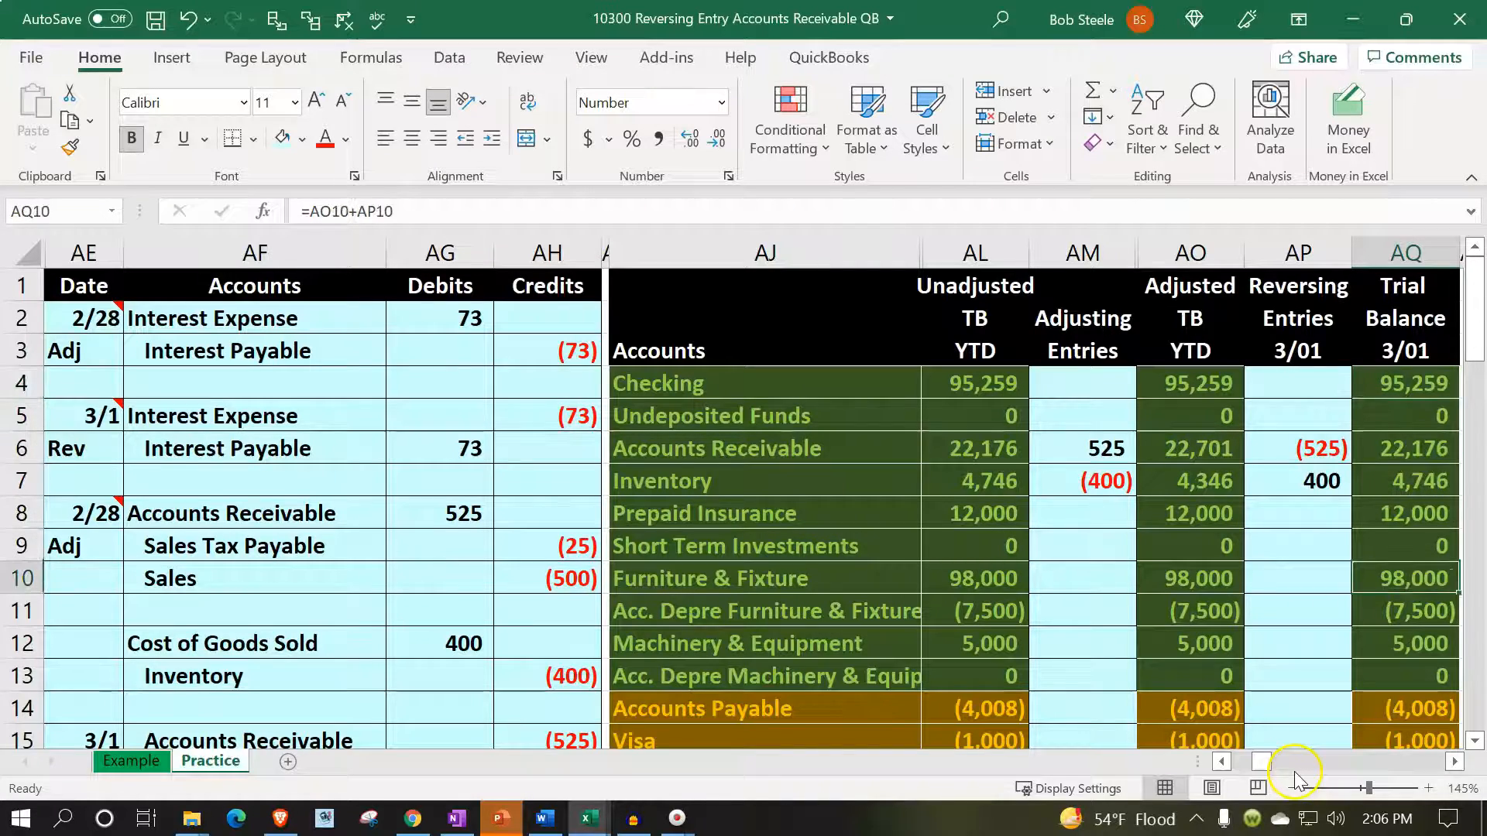
key("Down")
key("Down")
key("Down")
key("Down")
key("Down")
key("Down")
key("Down")
key("Down")
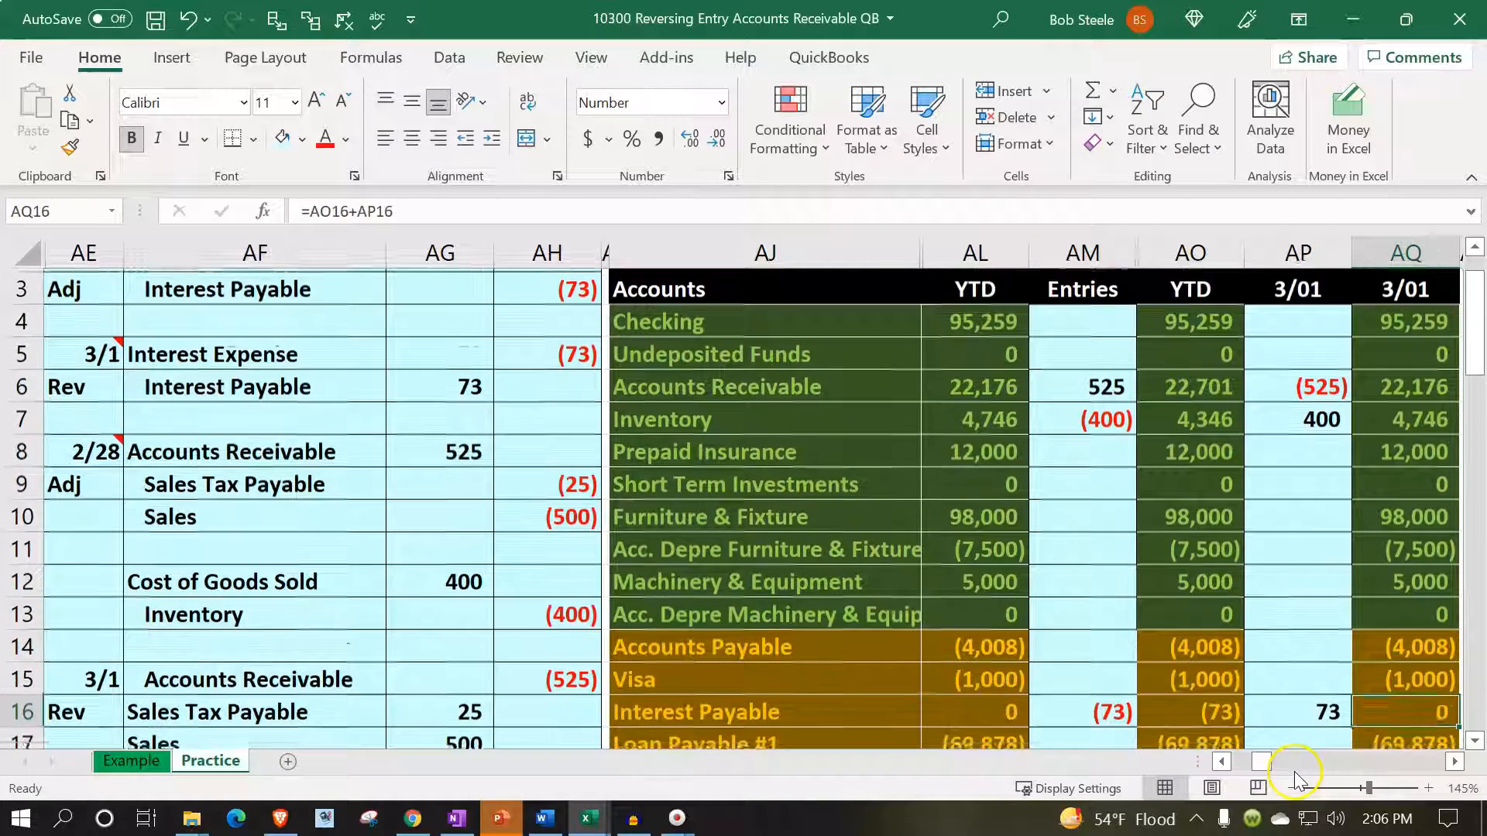
key("Down")
key("Down")
key("Down")
key("Down")
key("Down")
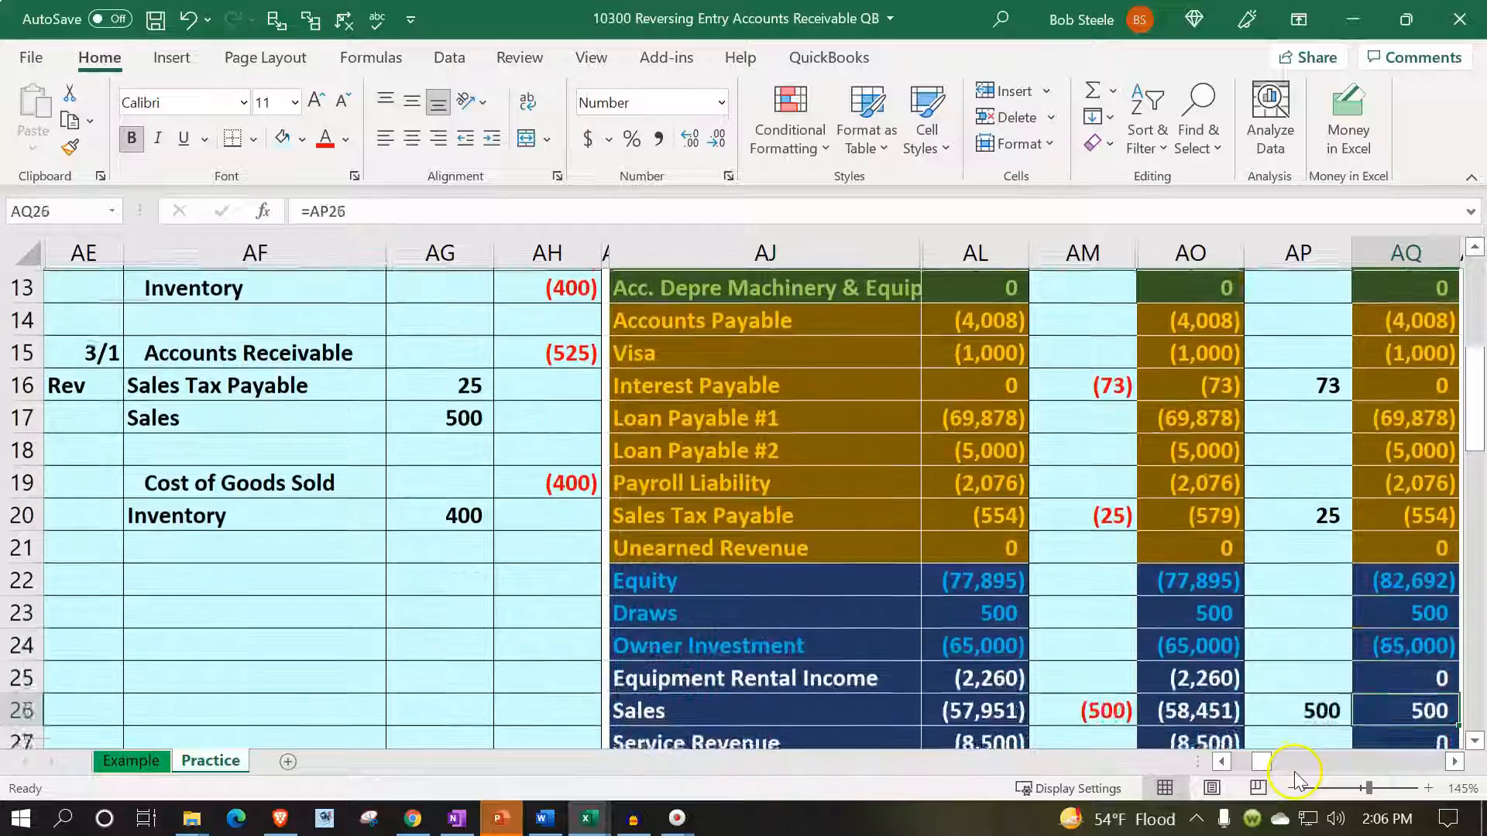
key("Down")
key("Down")
key("Down")
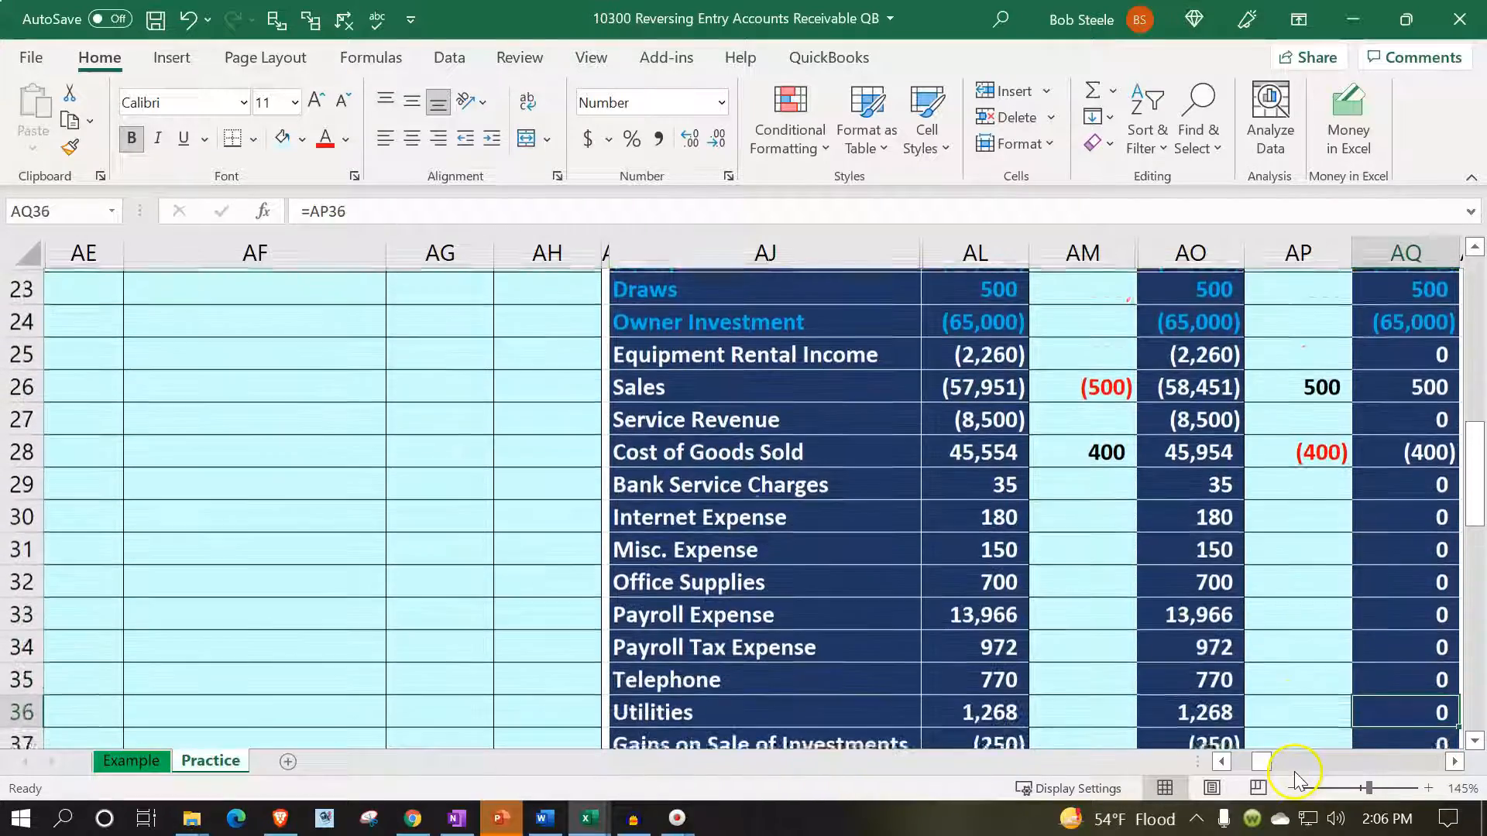
key("Down")
key("Down")
key("Down")
key("Down")
key("Down")
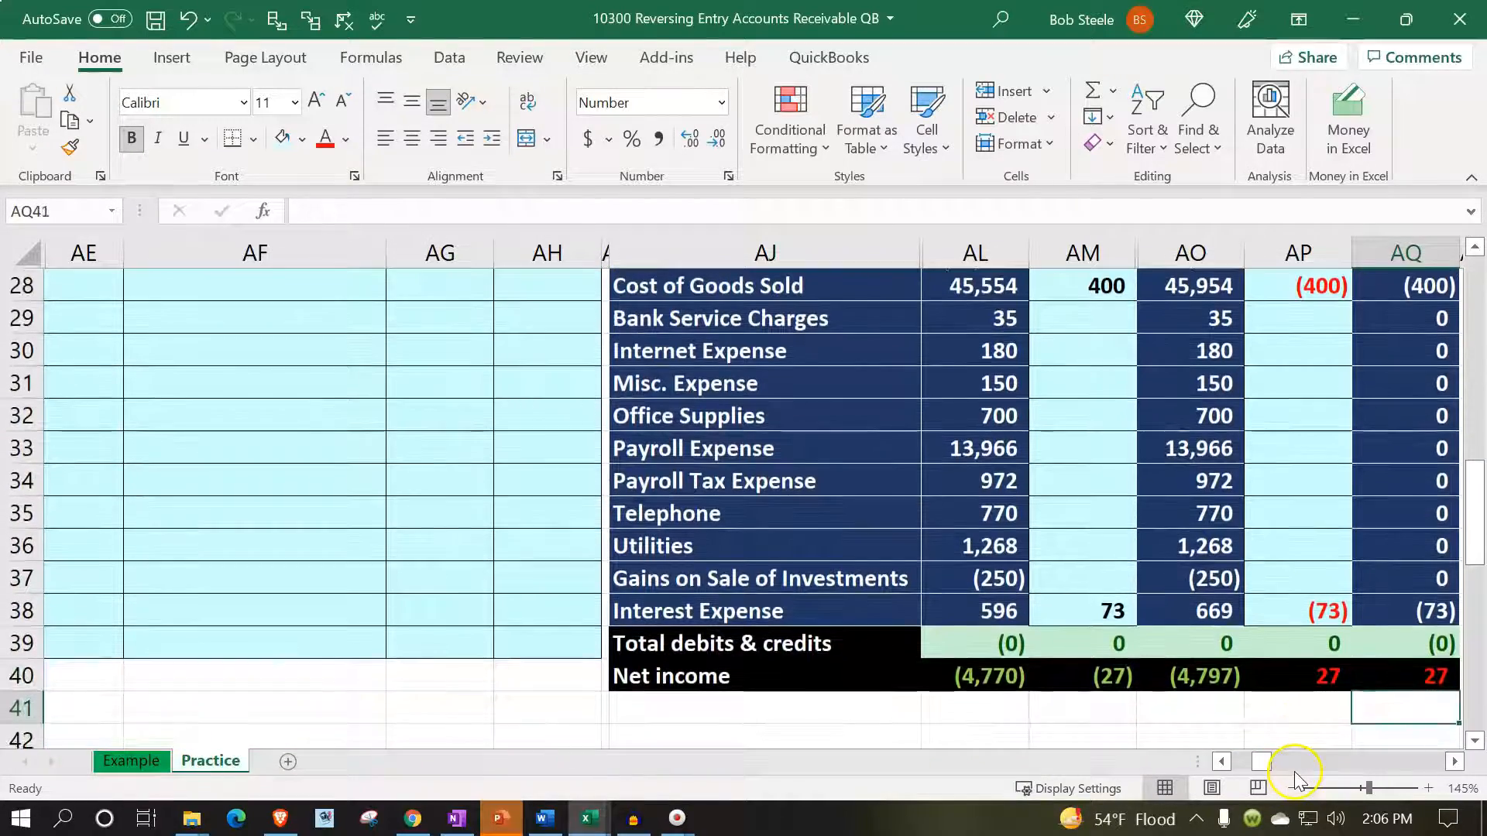